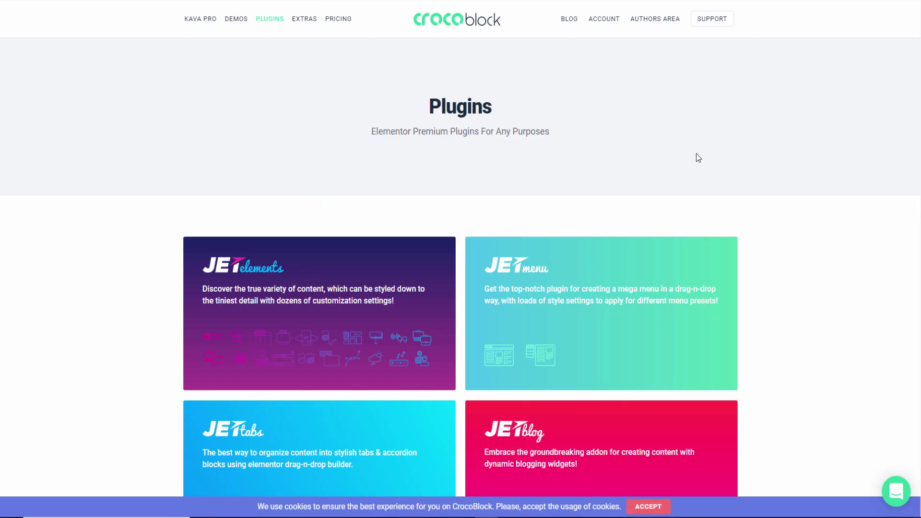
# Step: Go to Plugins > Add New and reveal the Upload Plugin form
pyautogui.scroll(-5, 698, 157)
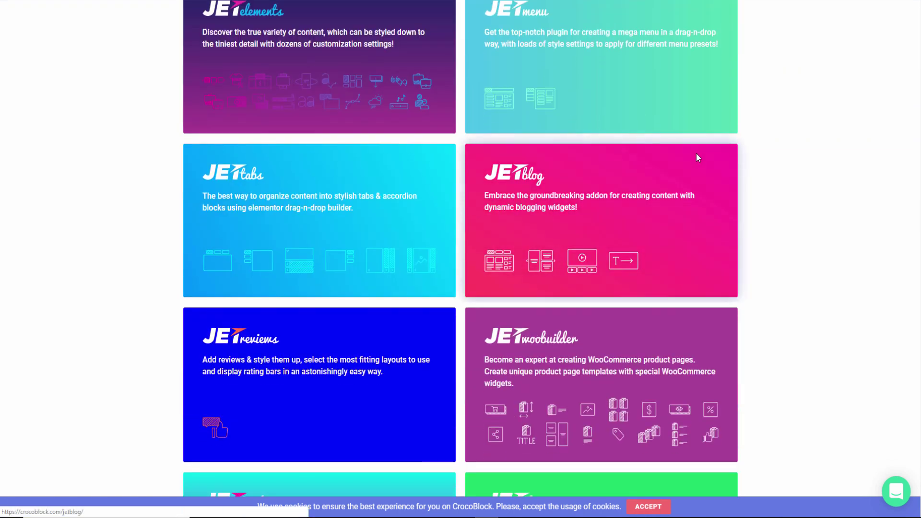
pyautogui.scroll(-8, 698, 158)
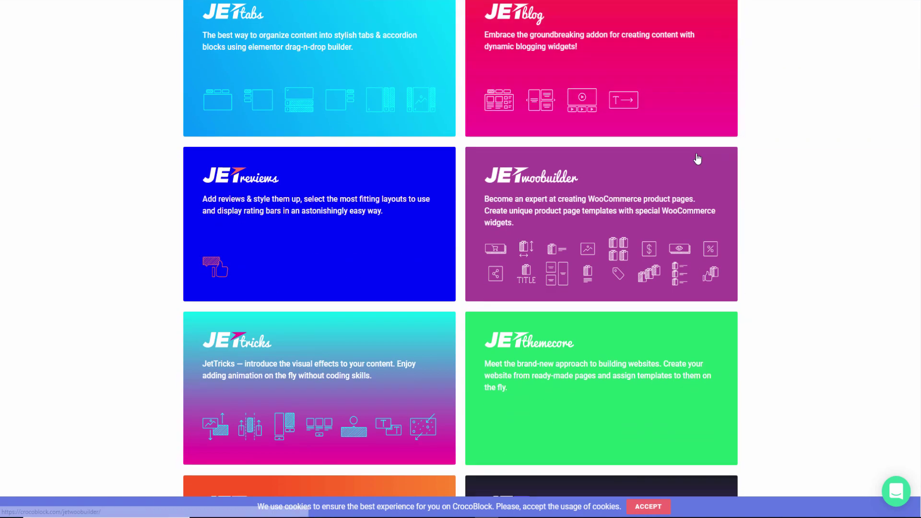
pyautogui.scroll(-15, 696, 156)
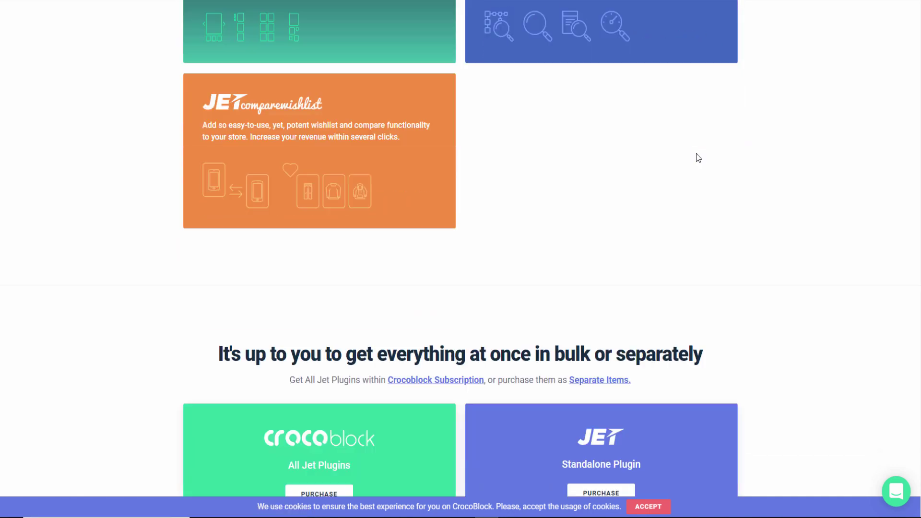
pyautogui.scroll(20, 673, 183)
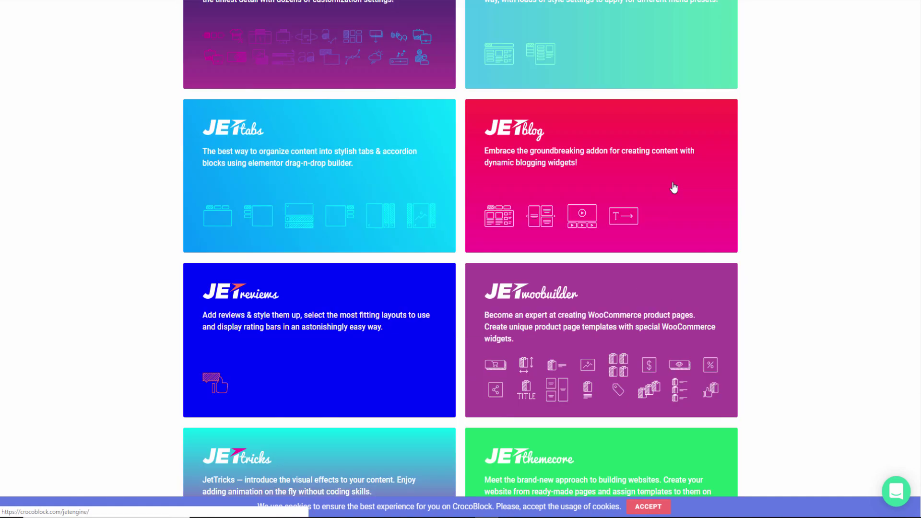
pyautogui.scroll(1, 674, 187)
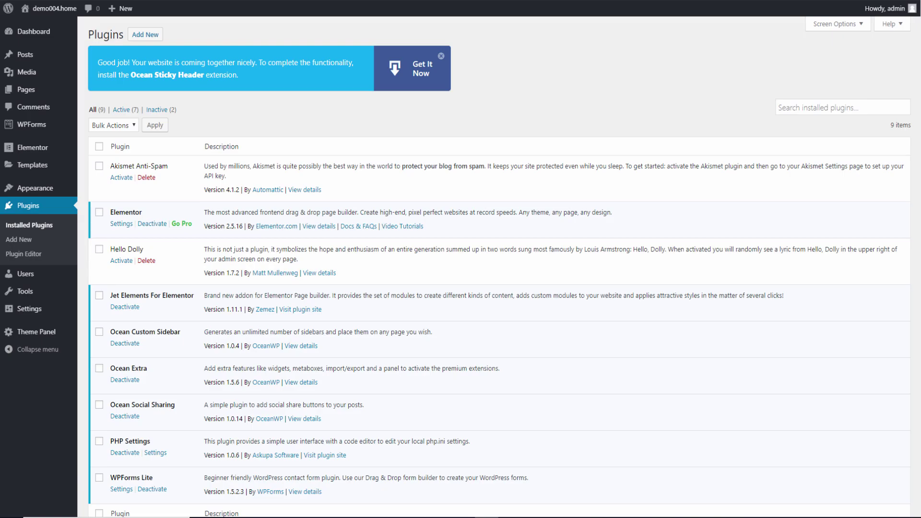
pyautogui.scroll(-2, 211, 268)
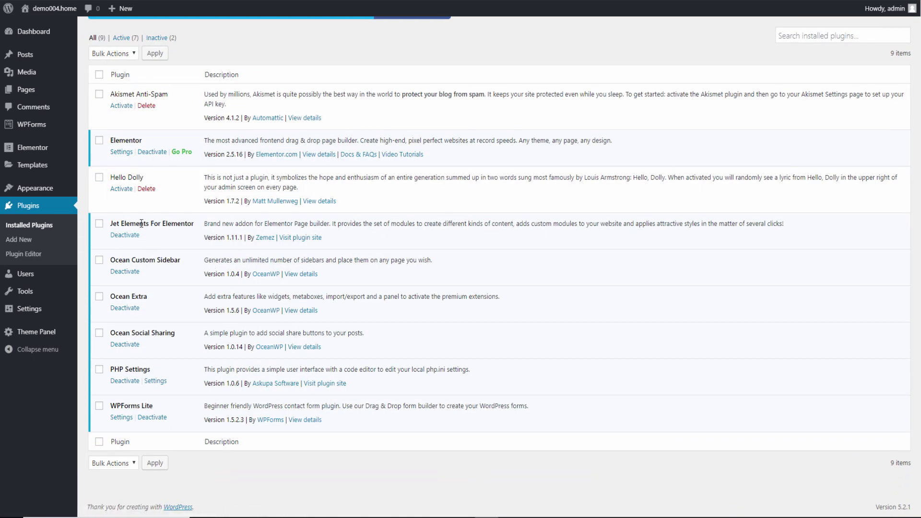
pyautogui.scroll(2, 154, 294)
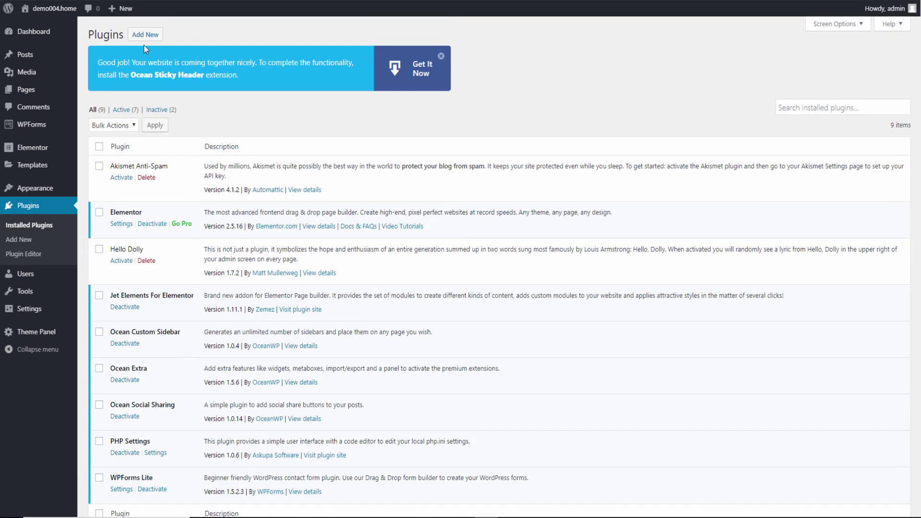
pyautogui.click(151, 38)
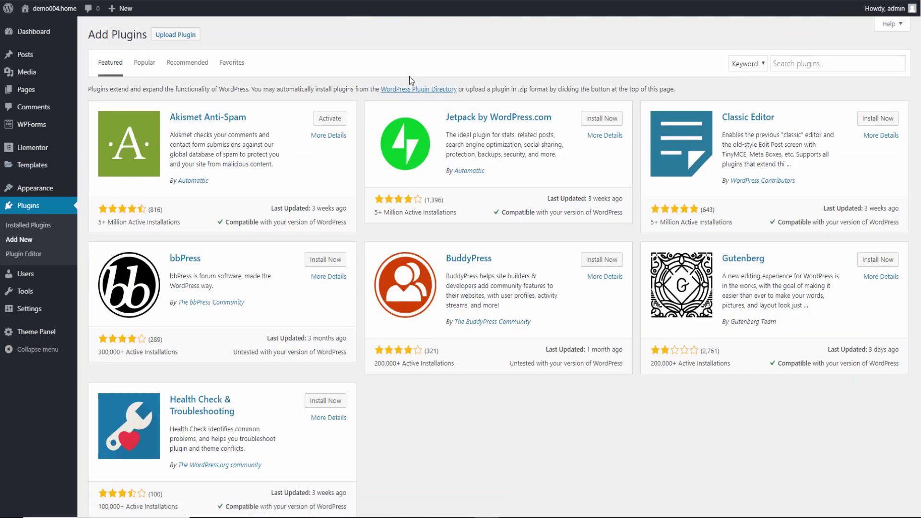
pyautogui.click(159, 37)
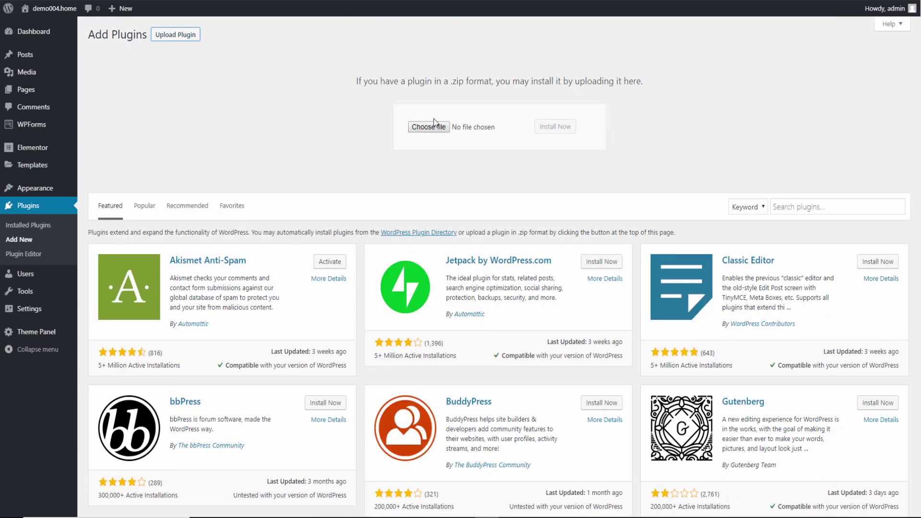
# Step: Select the jet-elements archive as the plugin file, then return to Installed Plugins
pyautogui.click(429, 127)
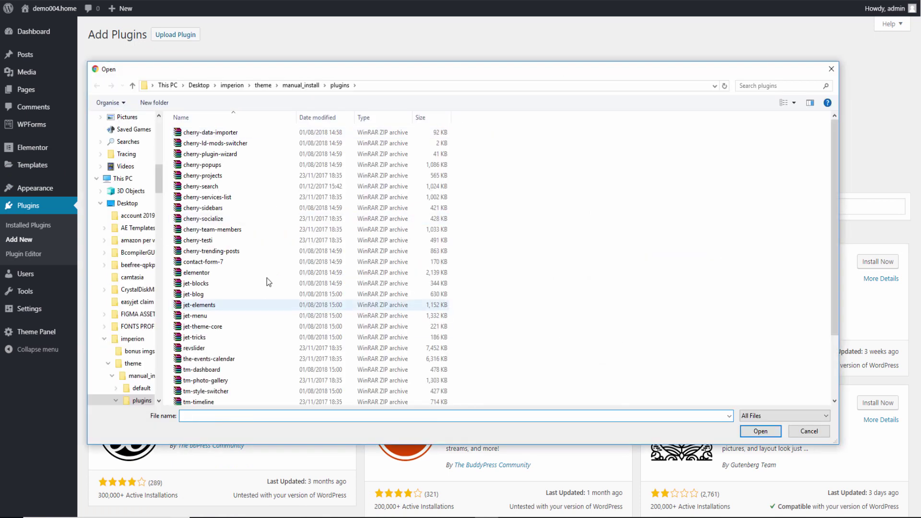
pyautogui.click(200, 306)
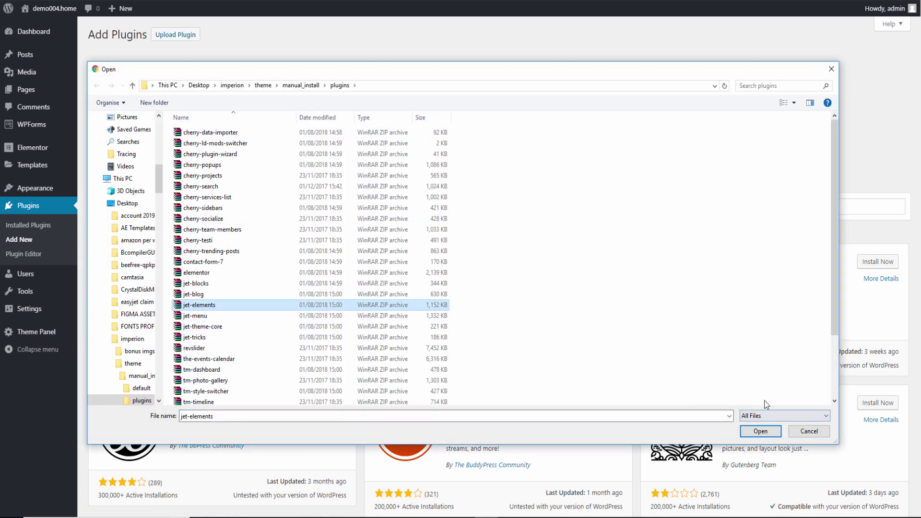
pyautogui.click(761, 434)
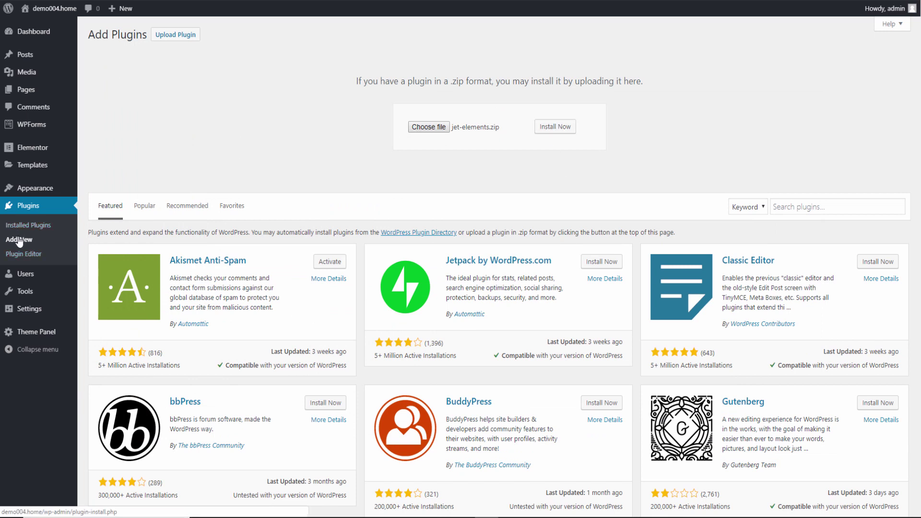
pyautogui.click(39, 229)
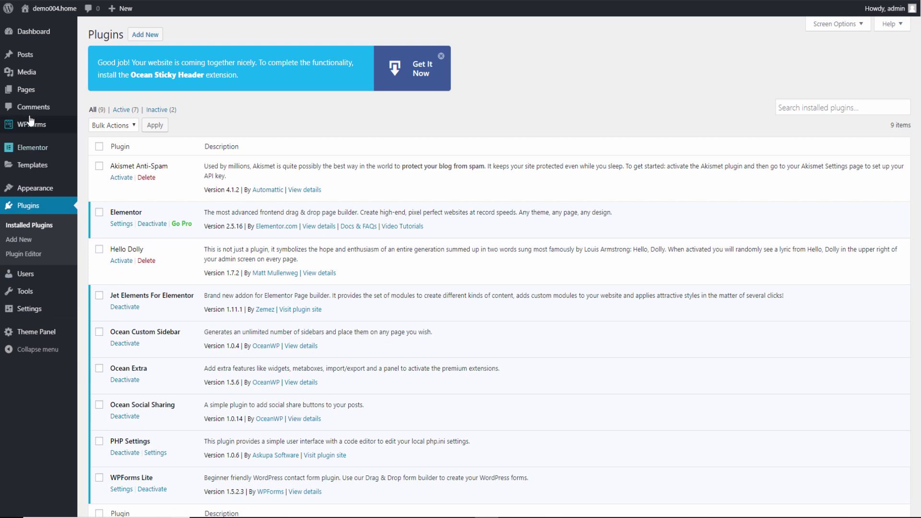
# Step: Open the Hello page in Elementor and delete its image carousel and flip box
pyautogui.click(32, 96)
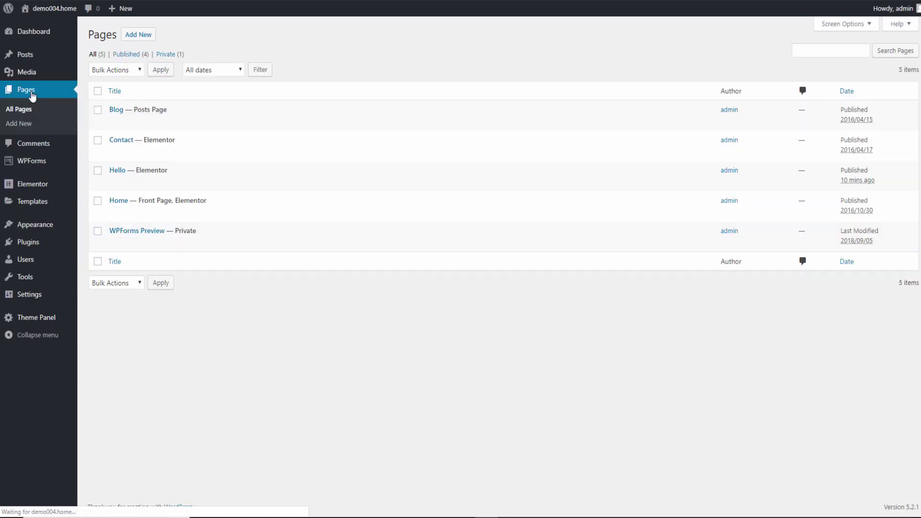
pyautogui.moveTo(117, 174)
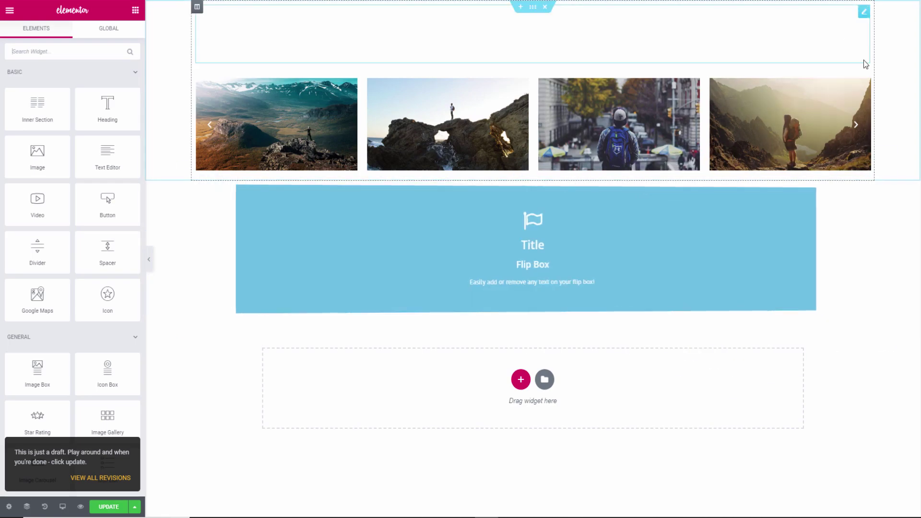
pyautogui.rightClick(863, 88)
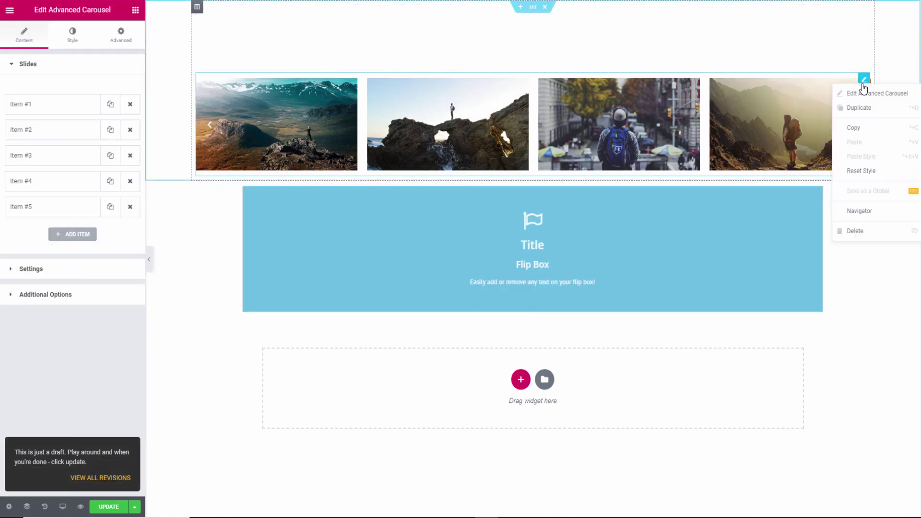
pyautogui.click(858, 230)
pyautogui.rightClick(816, 78)
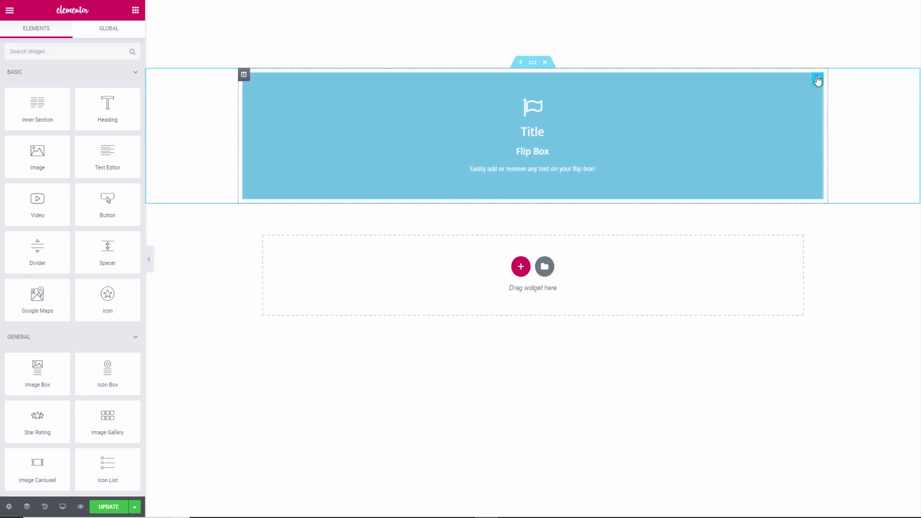
pyautogui.click(832, 230)
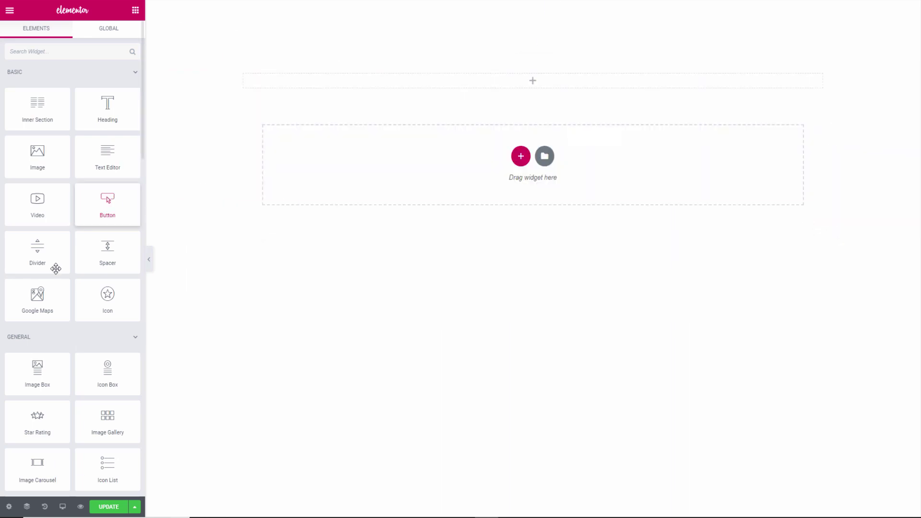
# Step: Collapse the Basic and General widget groups so the Jet Elements widgets show
pyautogui.click(98, 73)
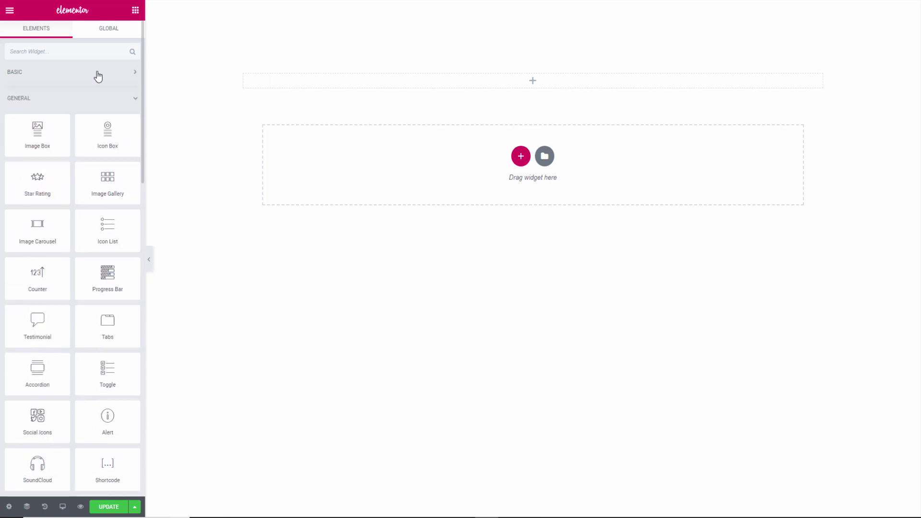
pyautogui.click(80, 98)
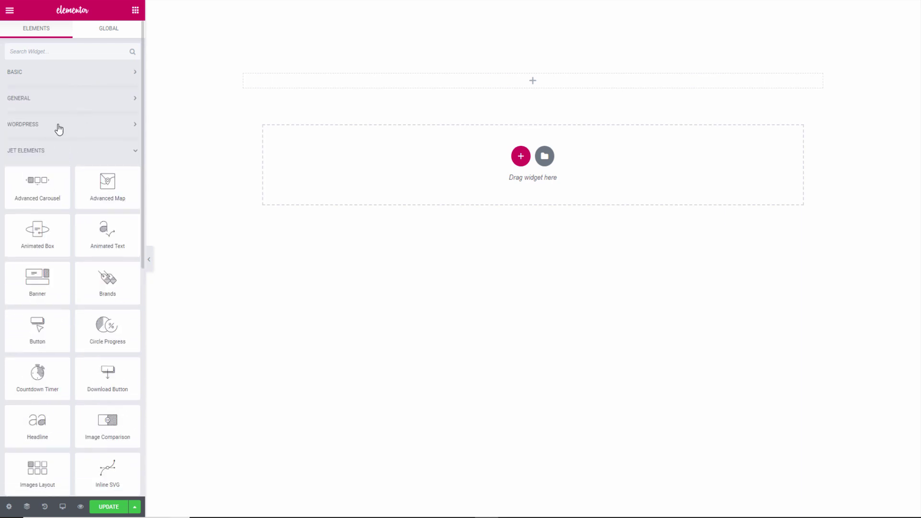
pyautogui.click(74, 153)
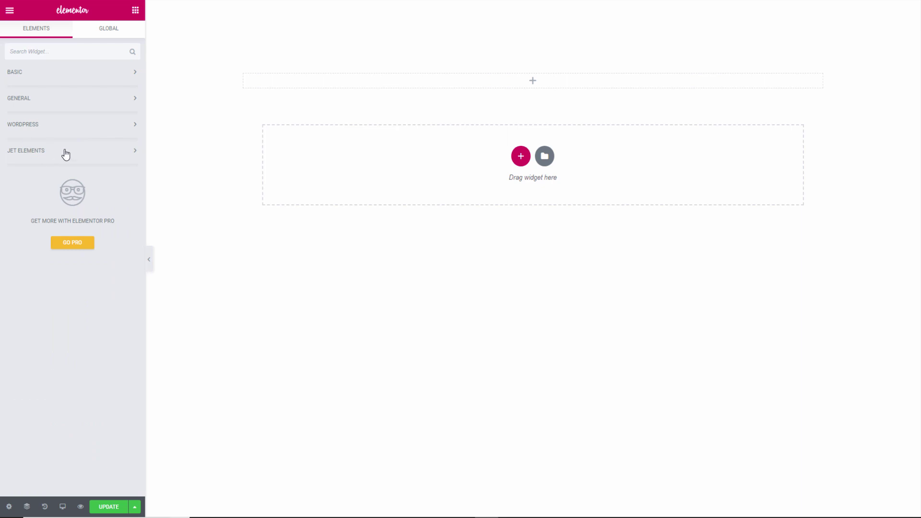
pyautogui.click(66, 154)
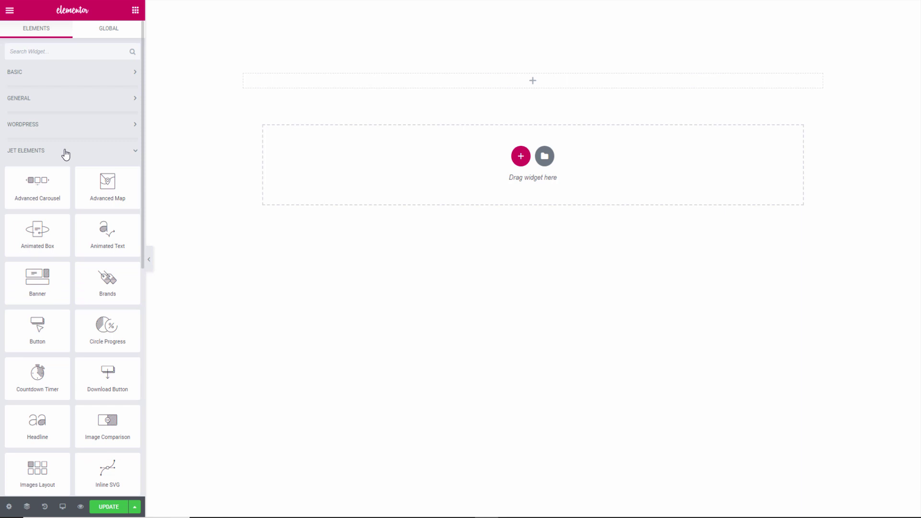
pyautogui.scroll(-4, 63, 199)
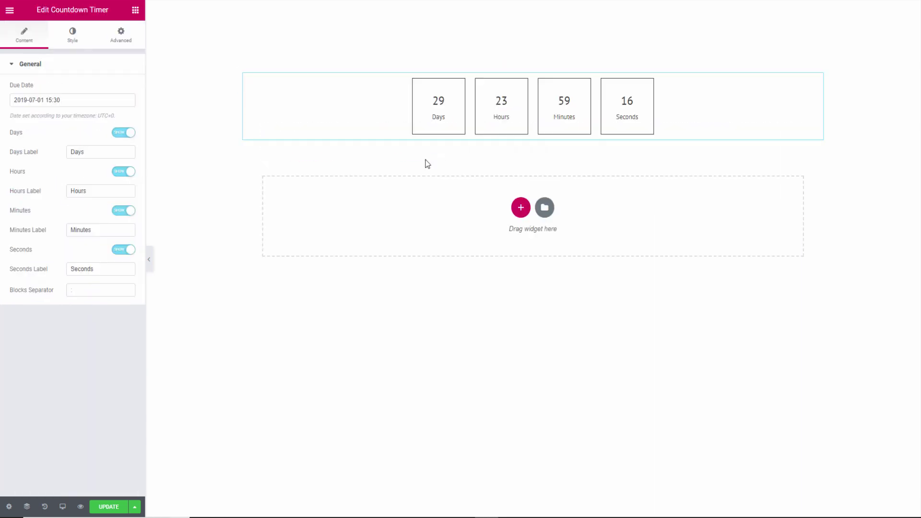
pyautogui.click(73, 101)
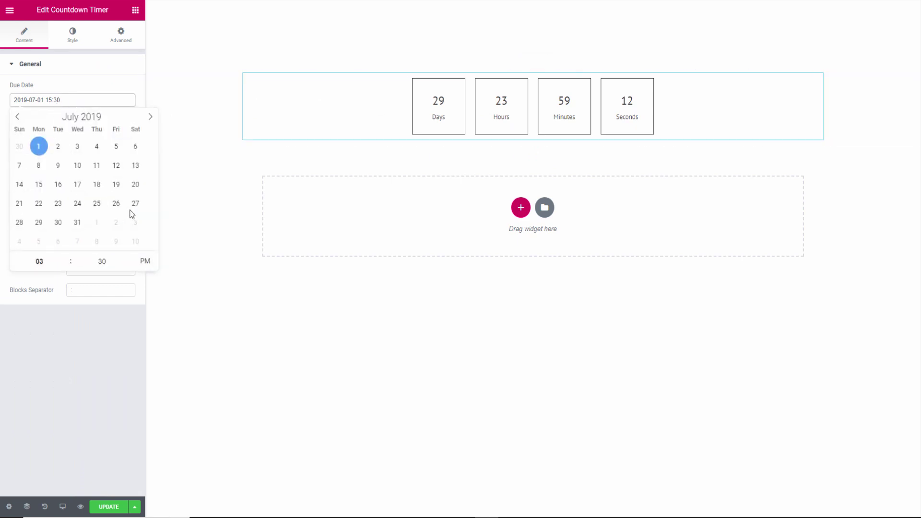
pyautogui.click(135, 205)
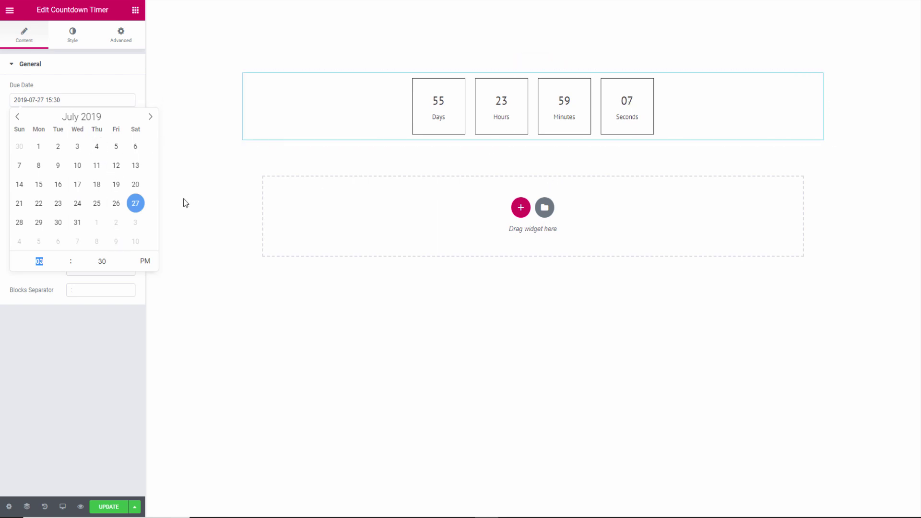
pyautogui.click(300, 119)
pyautogui.click(84, 73)
pyautogui.click(87, 66)
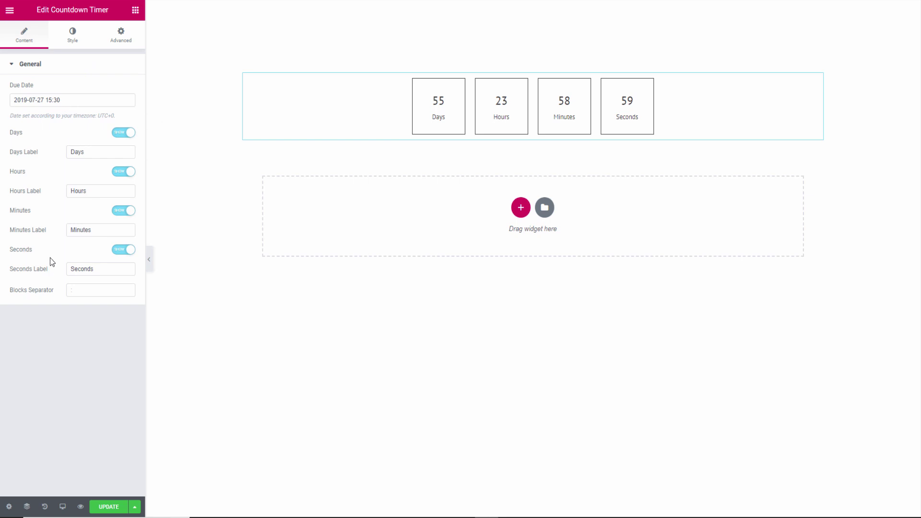
# Step: Set the countdown Items Size to Fixed, 196 wide by 149 tall
pyautogui.click(73, 36)
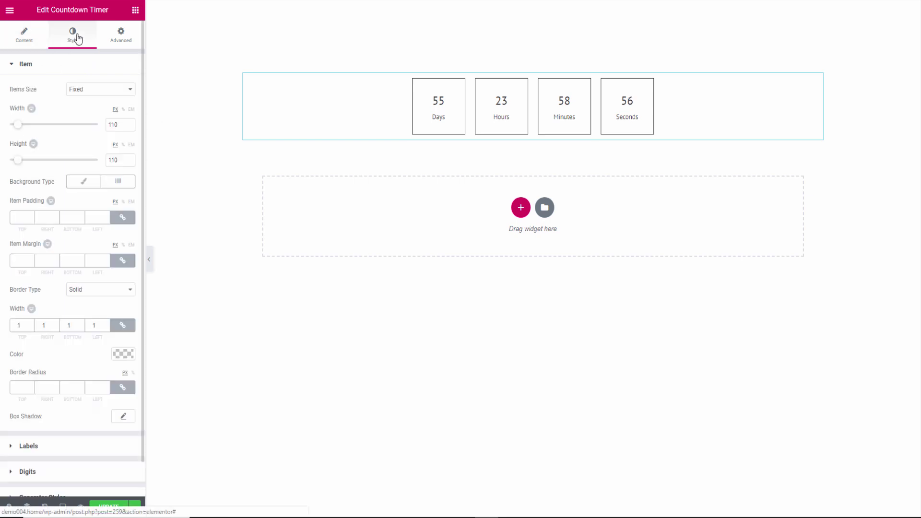
pyautogui.click(90, 91)
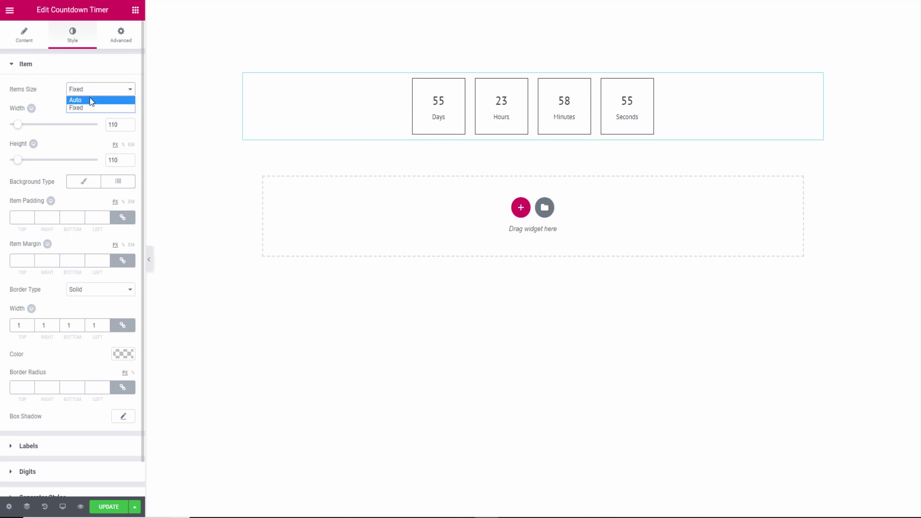
pyautogui.click(90, 103)
pyautogui.click(91, 94)
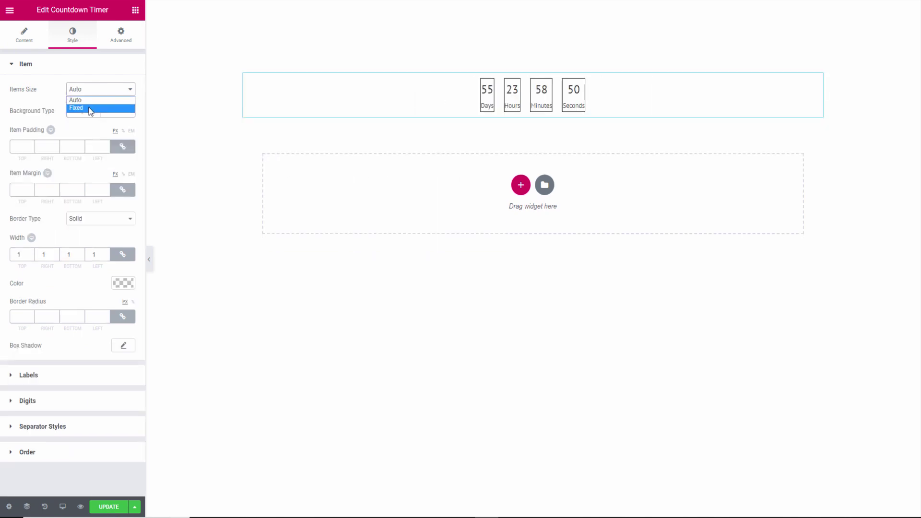
pyautogui.click(89, 108)
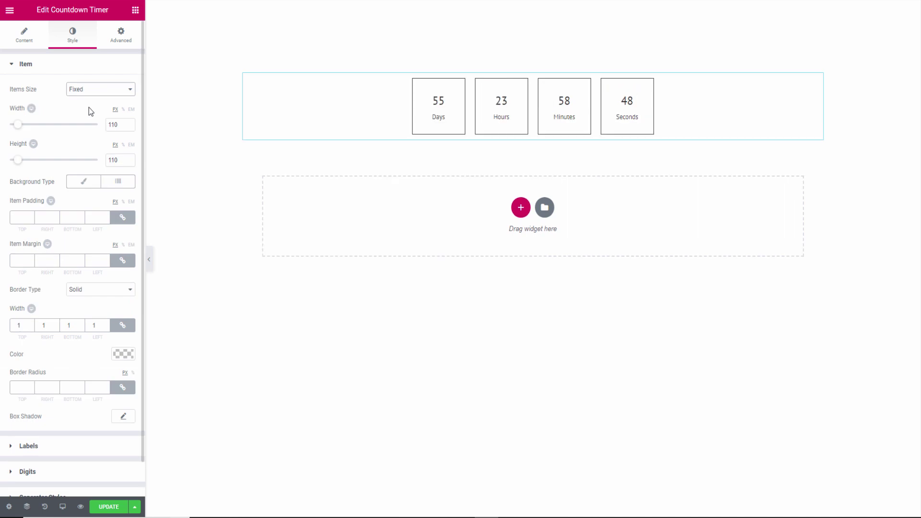
pyautogui.moveTo(16, 126); pyautogui.dragTo(23, 167)
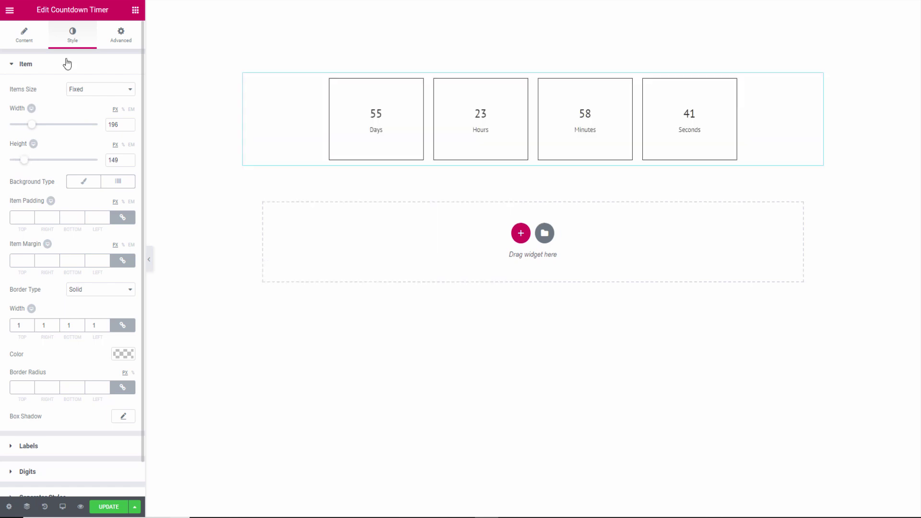
# Step: Drag a Jet Elements Circle Progress widget below the countdown timer
pyautogui.click(27, 38)
pyautogui.click(134, 11)
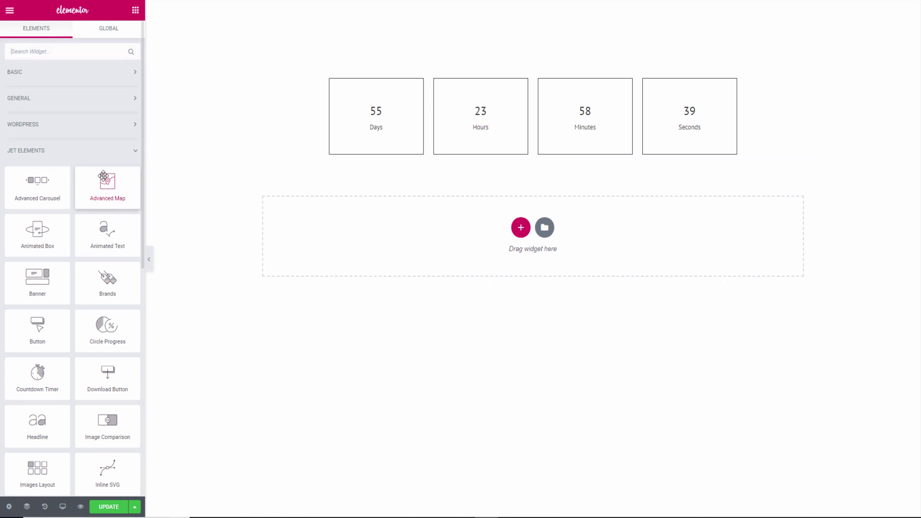
pyautogui.scroll(-2, 80, 234)
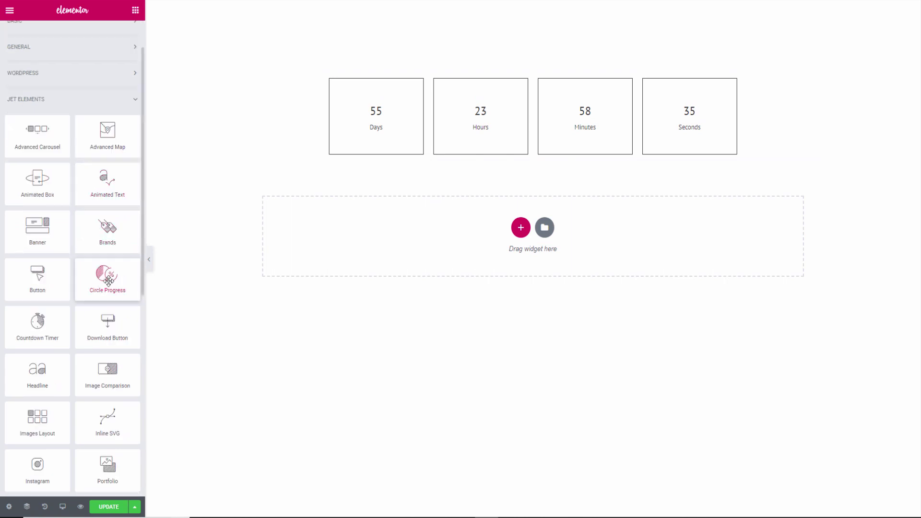
pyautogui.moveTo(109, 281); pyautogui.dragTo(497, 218)
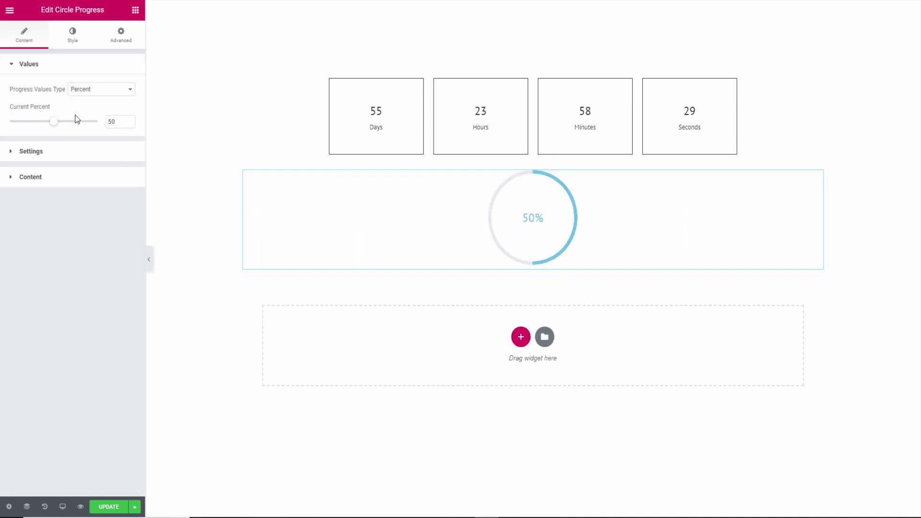
# Step: Set the ring's Current Percent to 81, keeping the Percent value type
pyautogui.moveTo(62, 123); pyautogui.dragTo(82, 125)
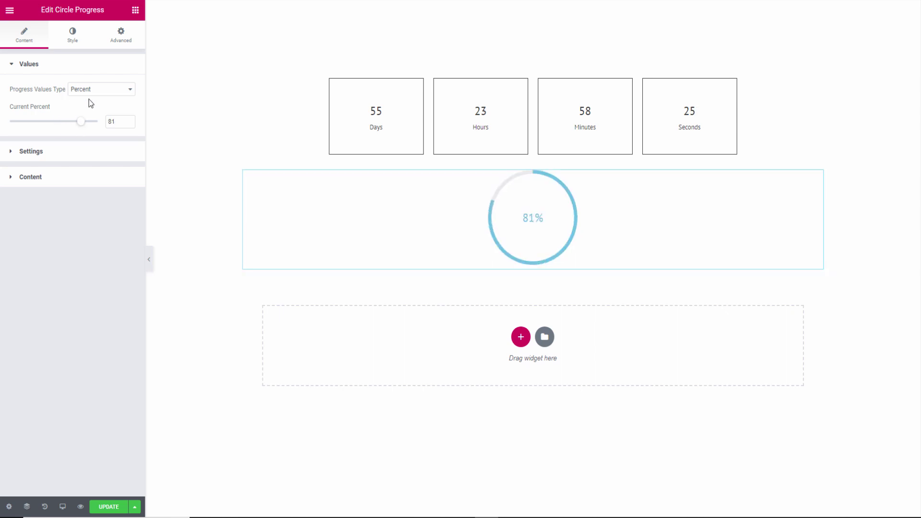
pyautogui.click(100, 91)
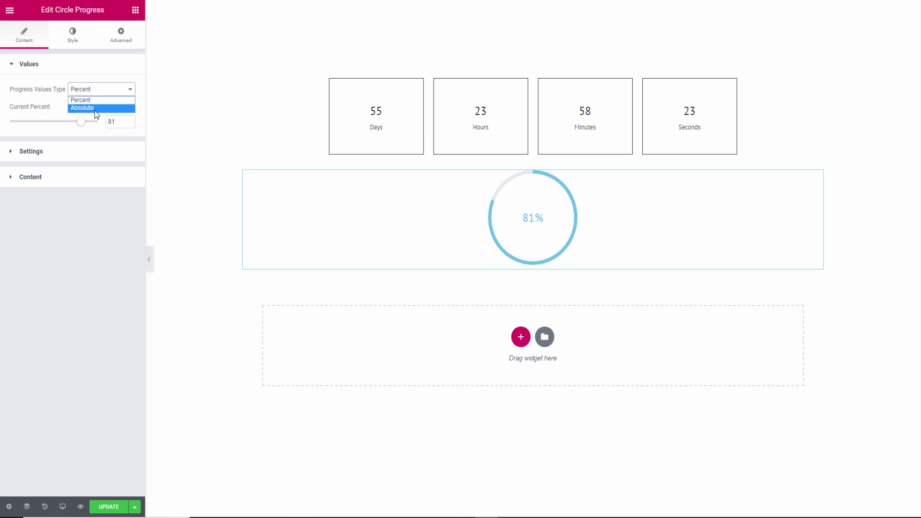
pyautogui.click(94, 110)
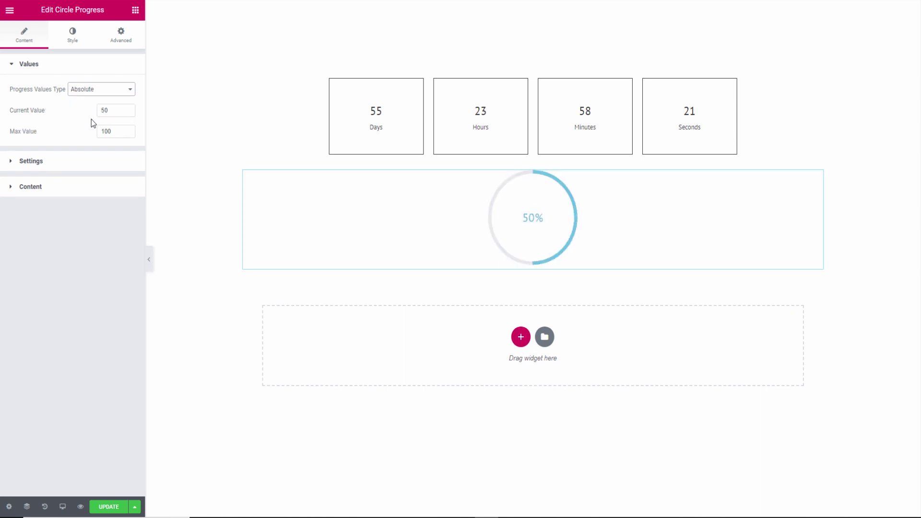
pyautogui.click(99, 92)
pyautogui.click(97, 100)
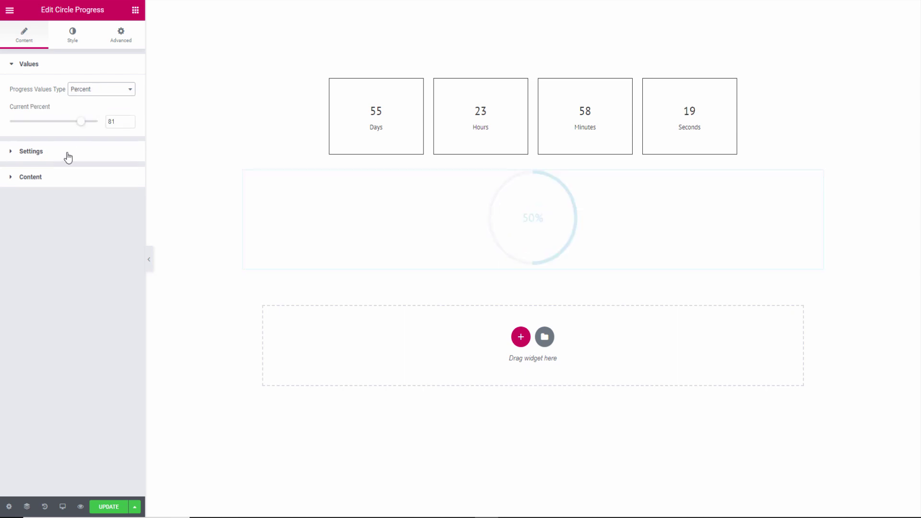
pyautogui.click(47, 154)
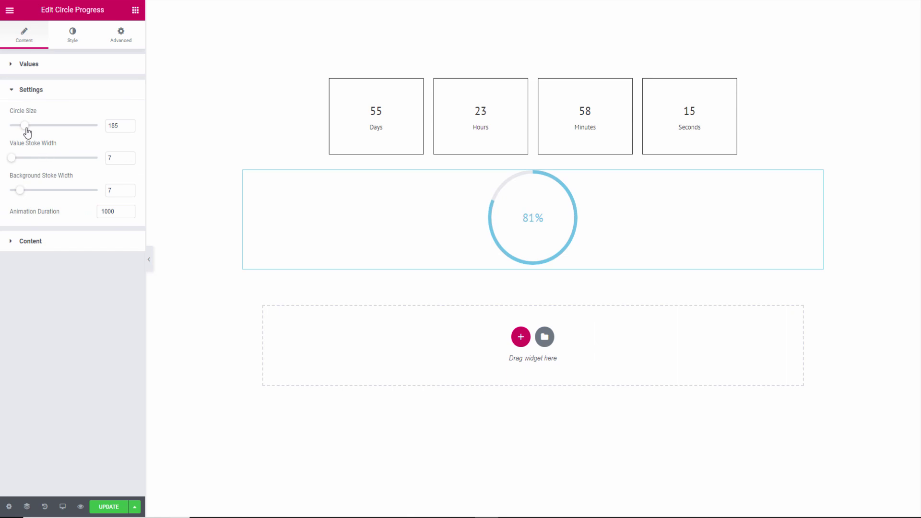
# Step: Set Circle Size 204, Value Stroke Width 40 and Background Stroke Width 28
pyautogui.moveTo(25, 126); pyautogui.dragTo(53, 126)
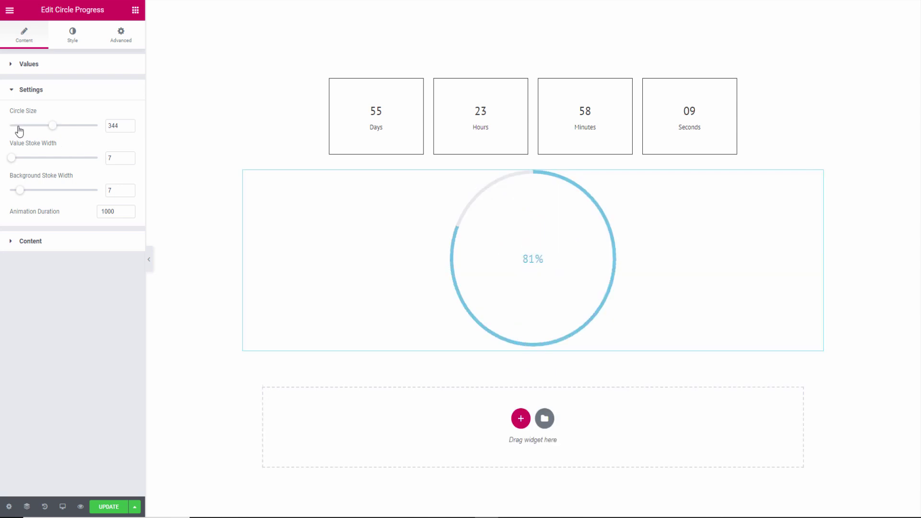
pyautogui.click(18, 126)
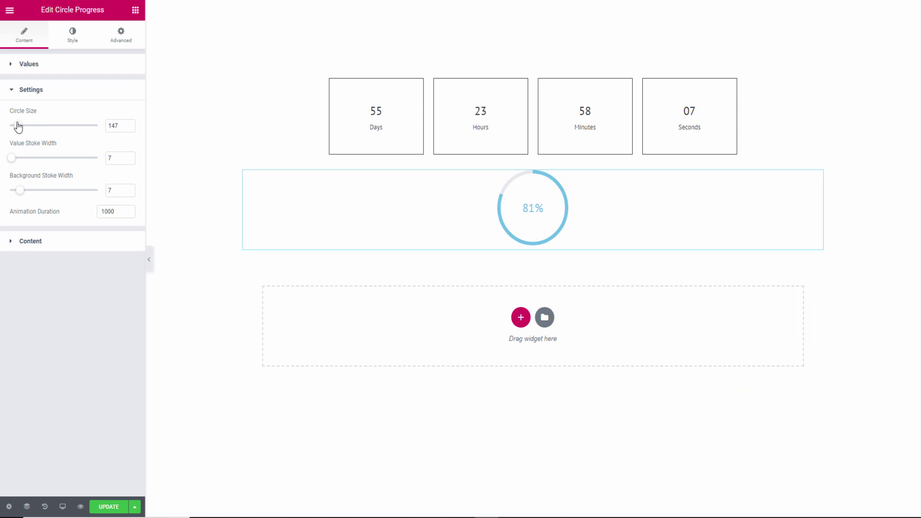
pyautogui.moveTo(18, 127); pyautogui.dragTo(7, 130)
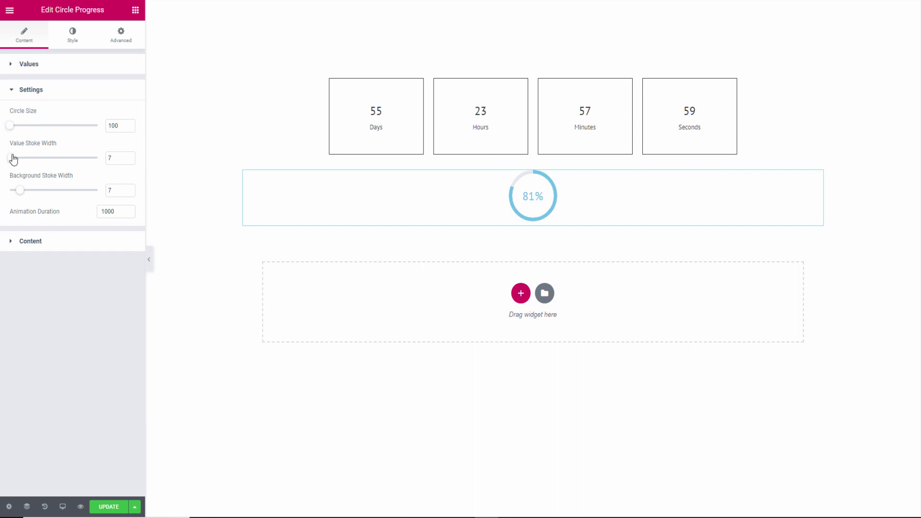
pyautogui.moveTo(14, 160); pyautogui.dragTo(33, 167)
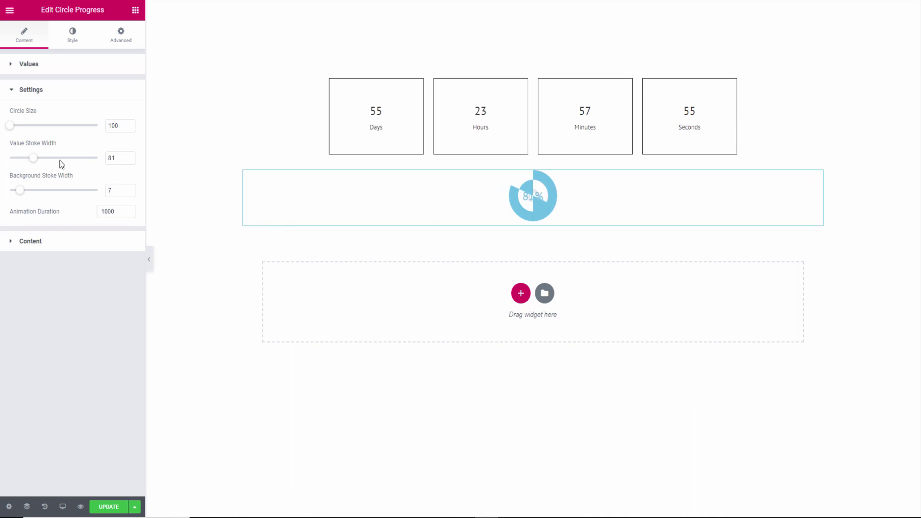
pyautogui.moveTo(35, 162); pyautogui.dragTo(24, 165)
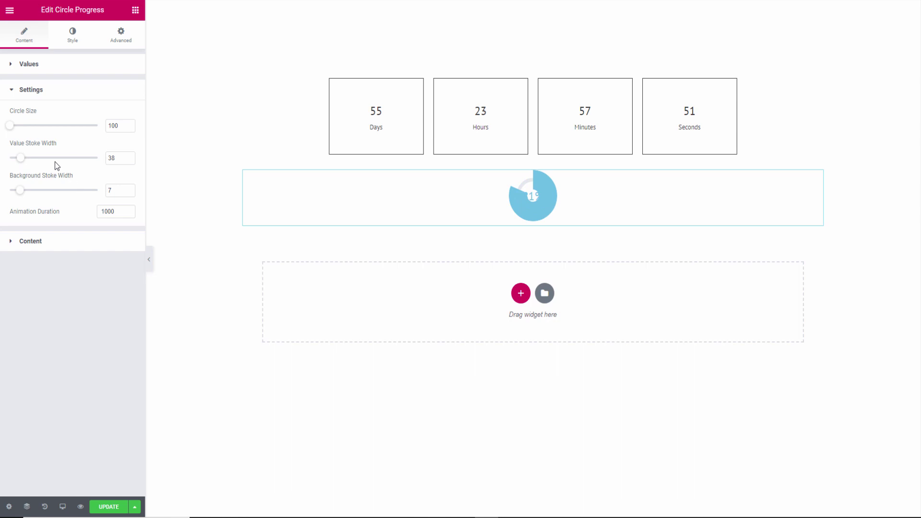
pyautogui.moveTo(12, 127); pyautogui.dragTo(42, 130)
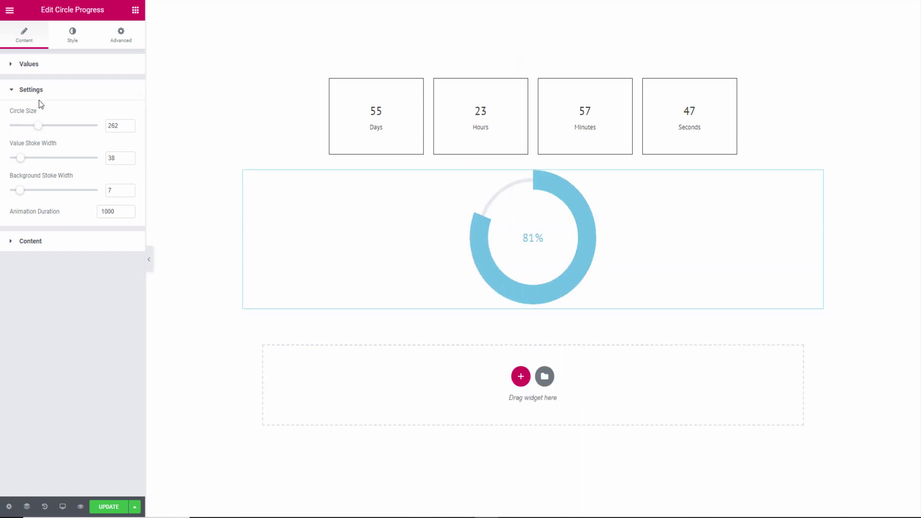
pyautogui.moveTo(37, 127); pyautogui.dragTo(30, 131)
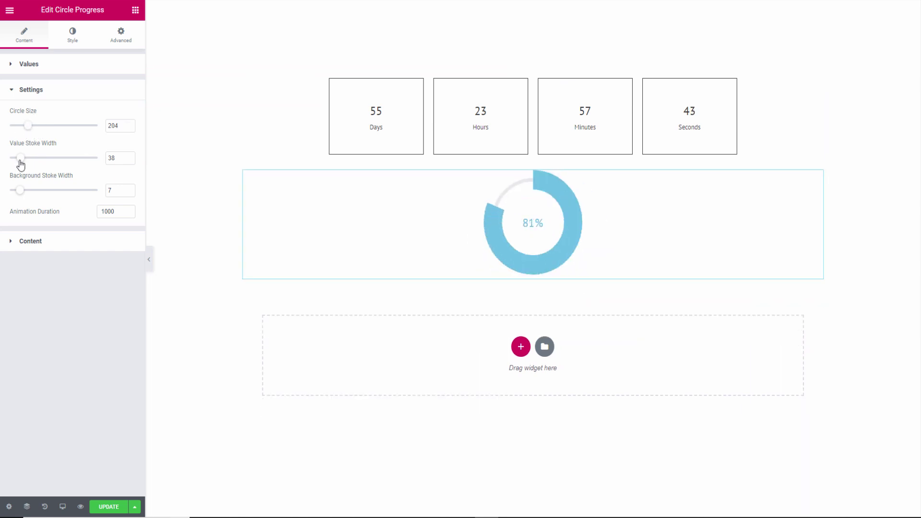
pyautogui.moveTo(20, 161); pyautogui.dragTo(2, 166)
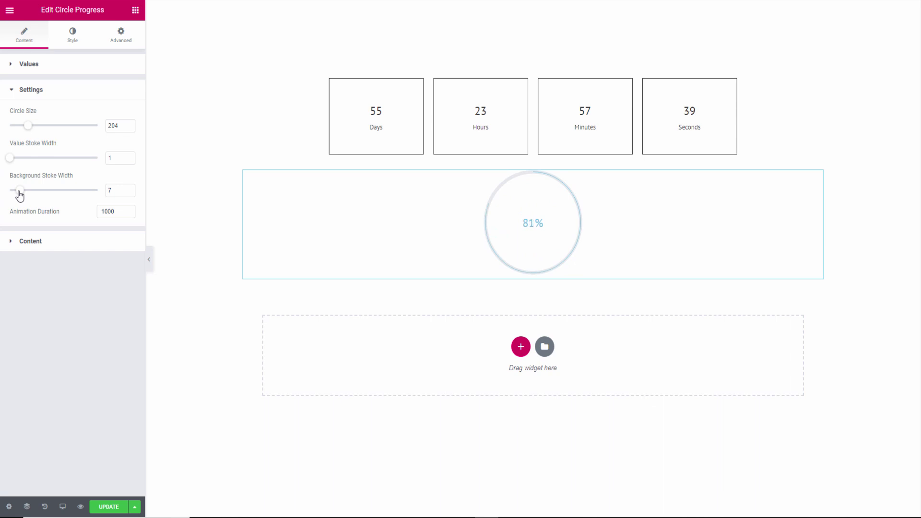
pyautogui.moveTo(20, 190); pyautogui.dragTo(2, 195)
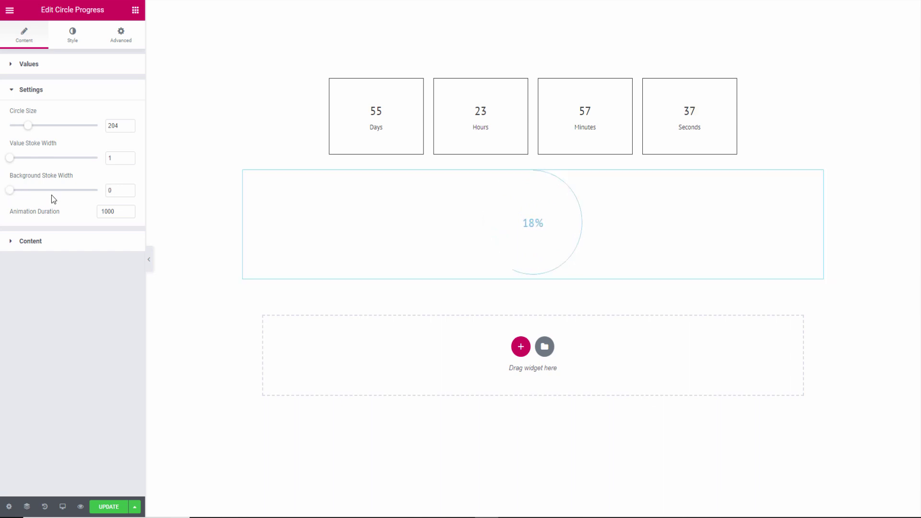
pyautogui.moveTo(12, 162); pyautogui.dragTo(22, 159)
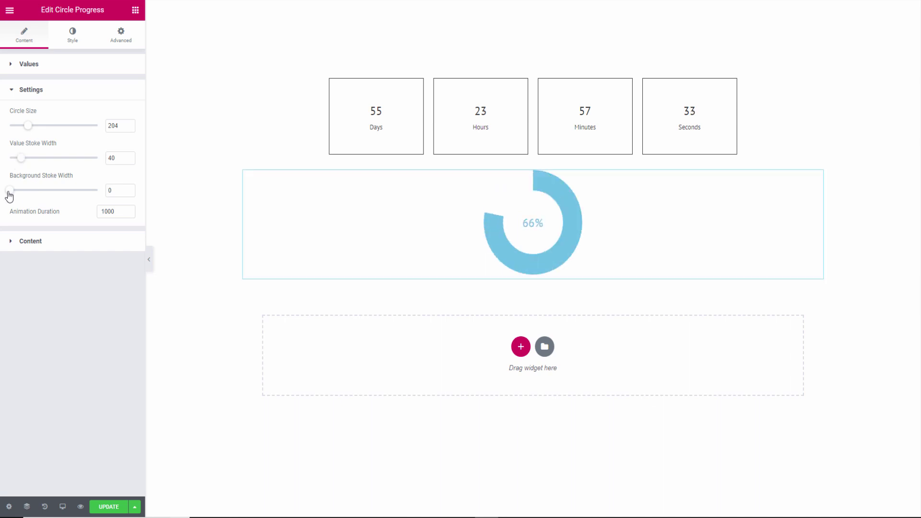
pyautogui.moveTo(16, 192); pyautogui.dragTo(54, 197)
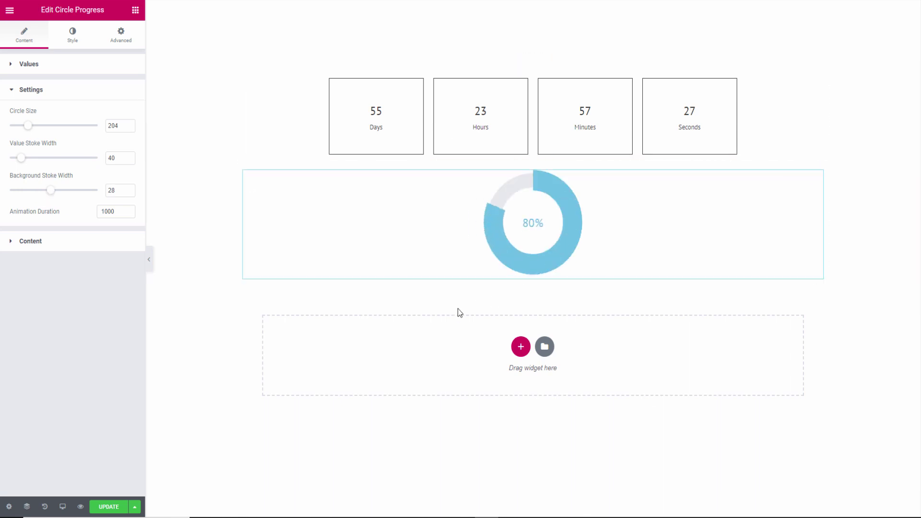
# Step: Toggle the ring value's thousand separator off and back on
pyautogui.click(33, 241)
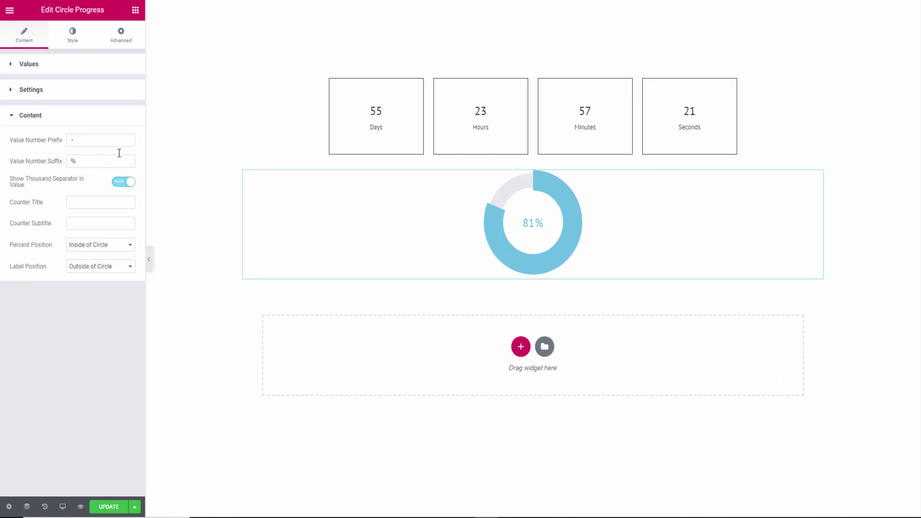
pyautogui.click(130, 182)
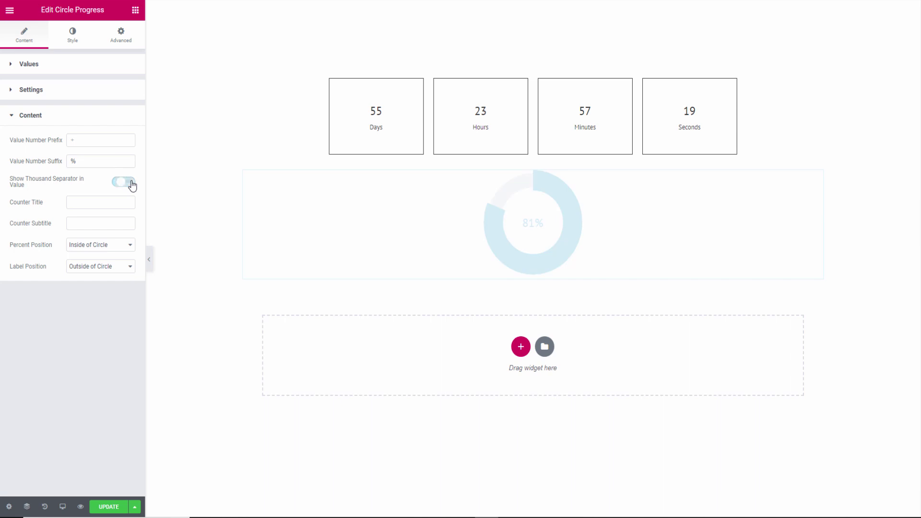
pyautogui.click(131, 183)
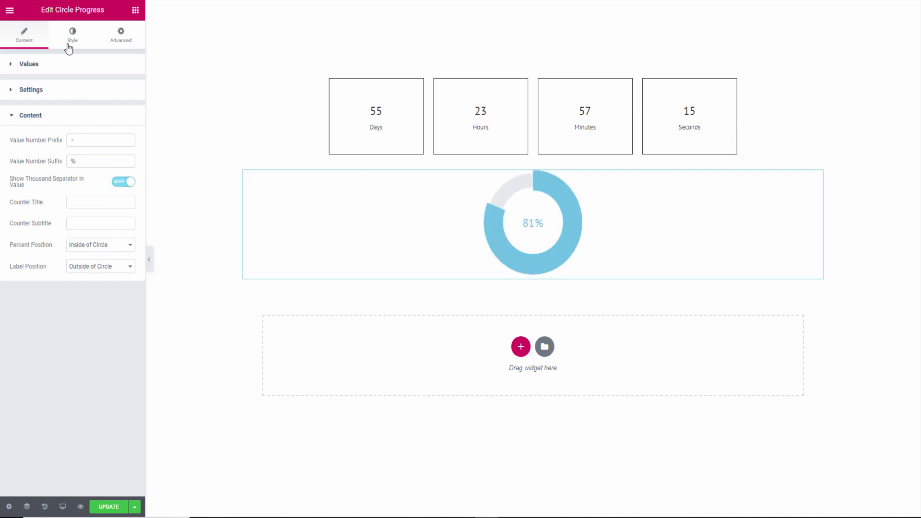
pyautogui.click(23, 67)
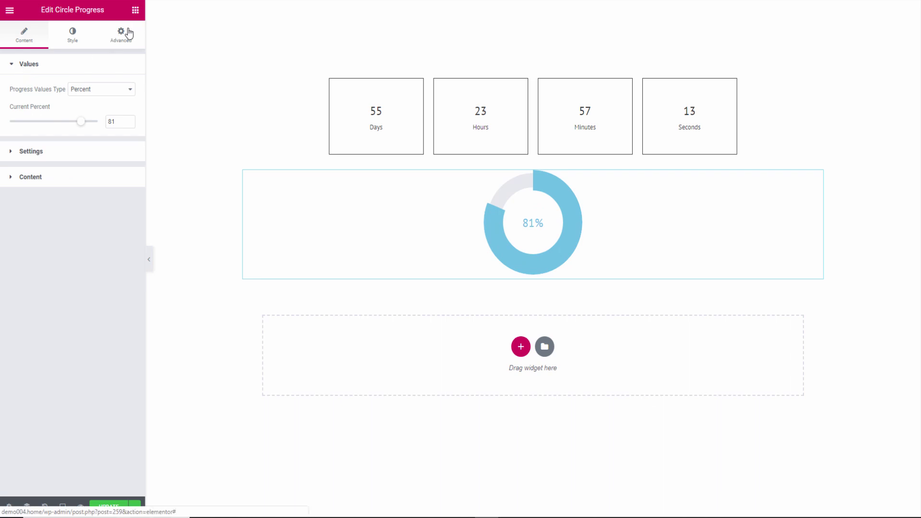
# Step: Change the ring's Value Stroke Color to magenta in the Style tab
pyautogui.click(73, 38)
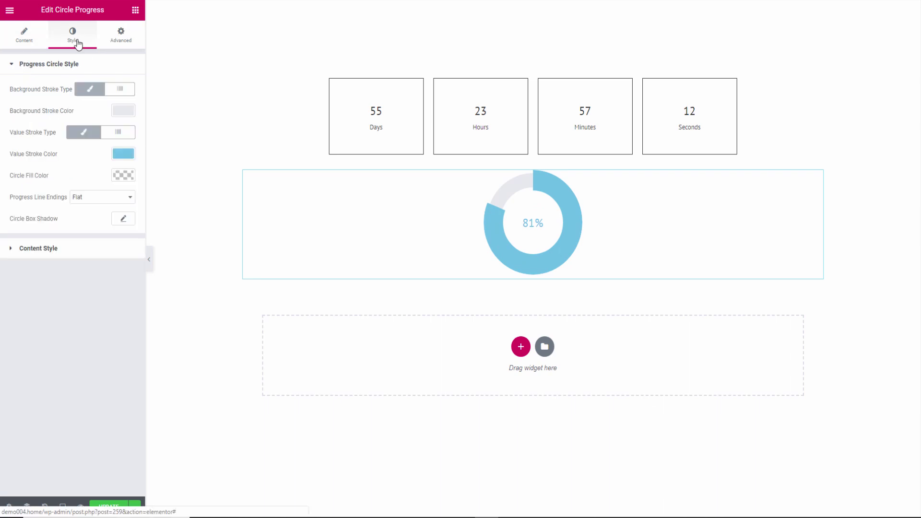
pyautogui.click(130, 157)
pyautogui.click(98, 199)
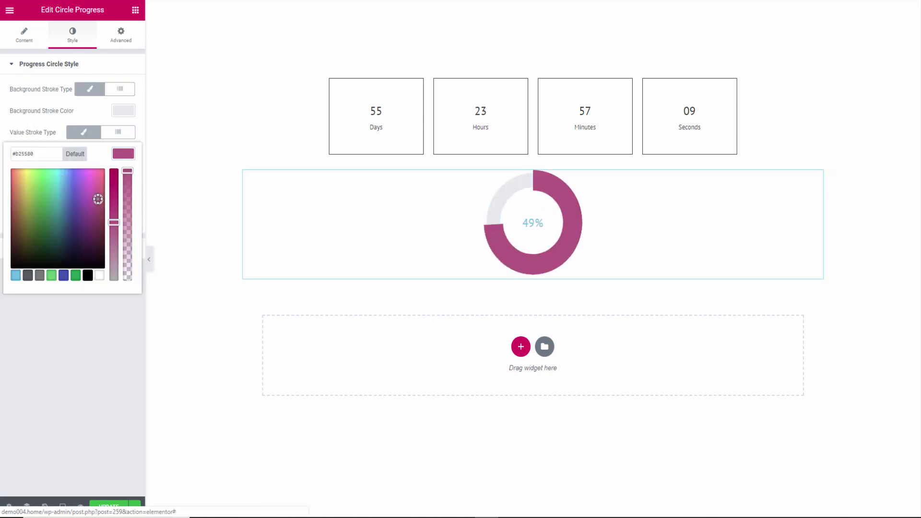
# Step: Add a Button widget below the progress ring with the circle-thin icon
pyautogui.click(136, 10)
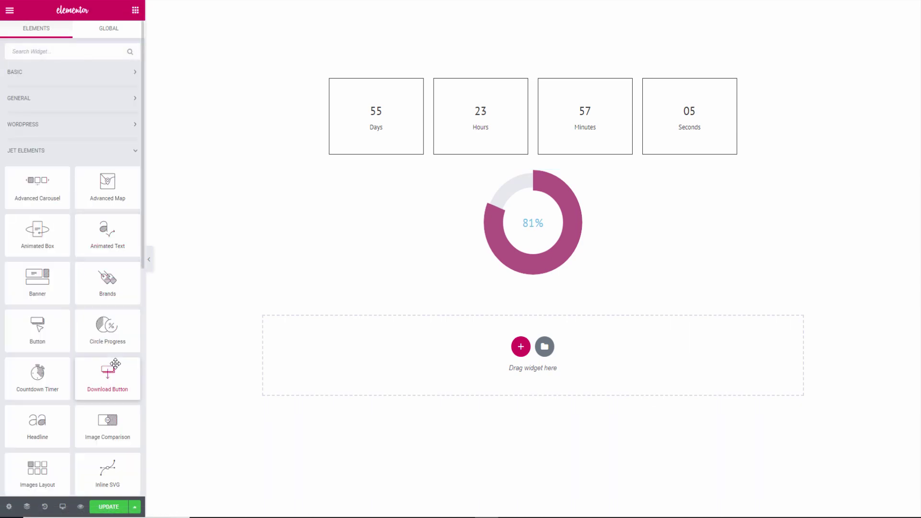
pyautogui.scroll(-1, 115, 364)
pyautogui.moveTo(41, 288); pyautogui.dragTo(546, 352)
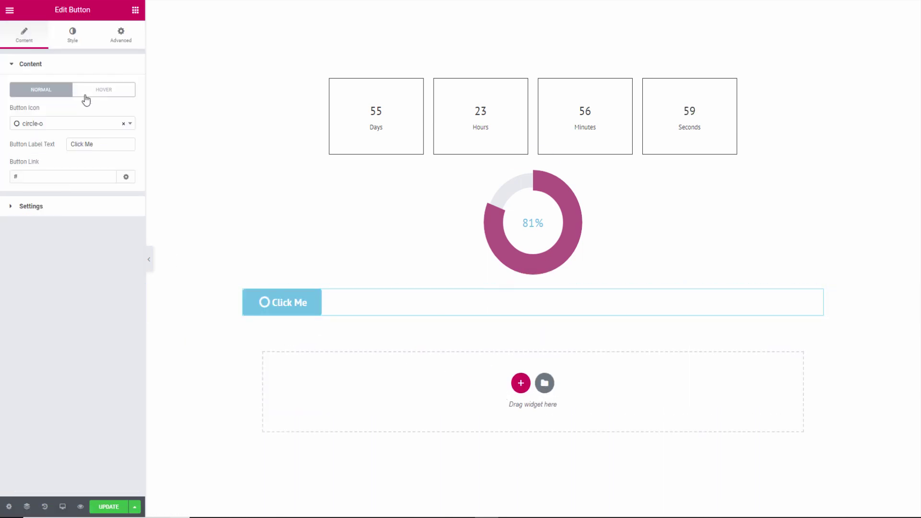
pyautogui.click(81, 124)
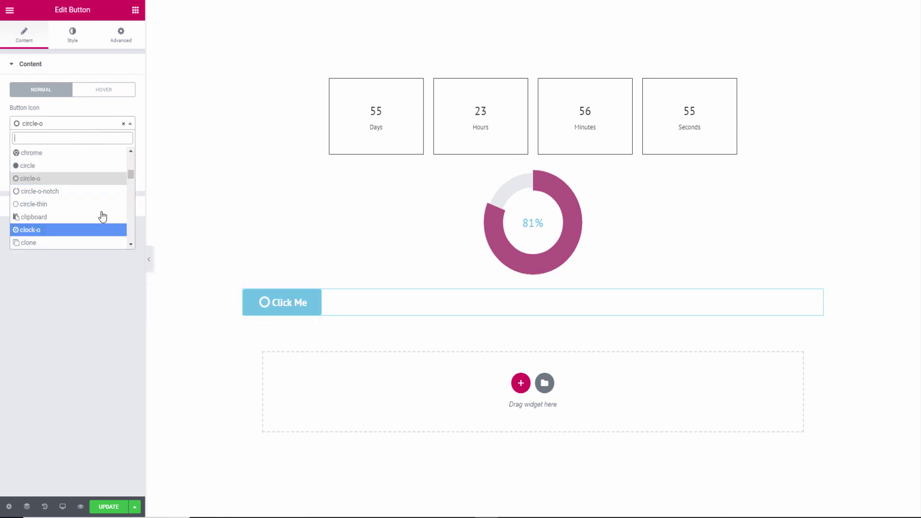
pyautogui.click(64, 206)
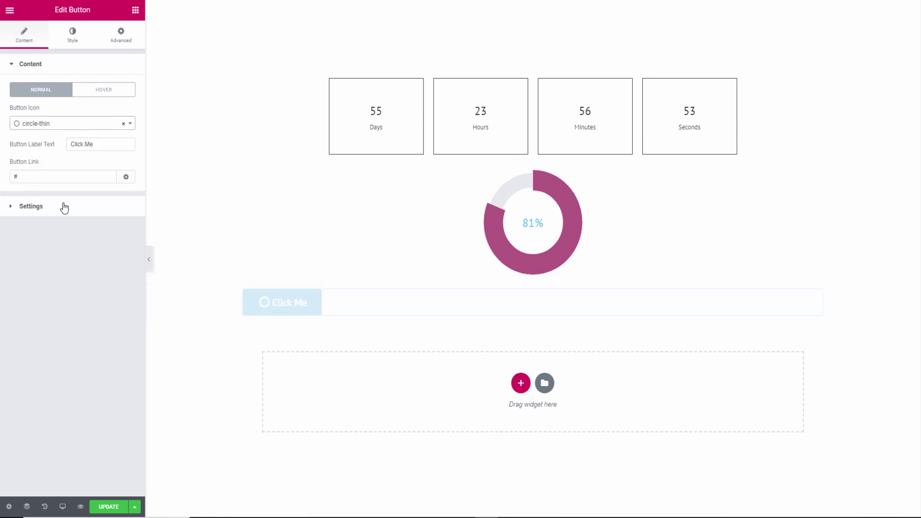
# Step: Replace the button label with 'Button'
pyautogui.click(87, 142)
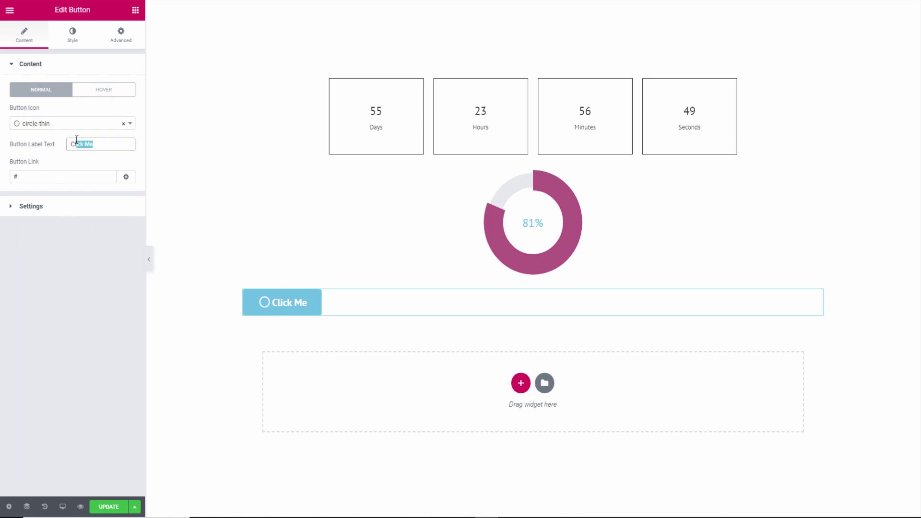
pyautogui.press('BackSpace')
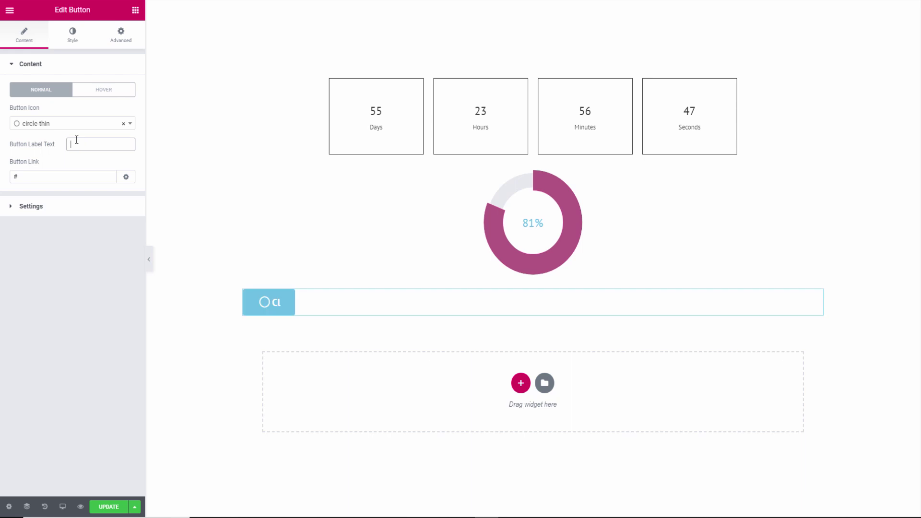
pyautogui.write('Button')
# Step: Give the button a chevron-circle-left icon in its Hover state
pyautogui.click(110, 92)
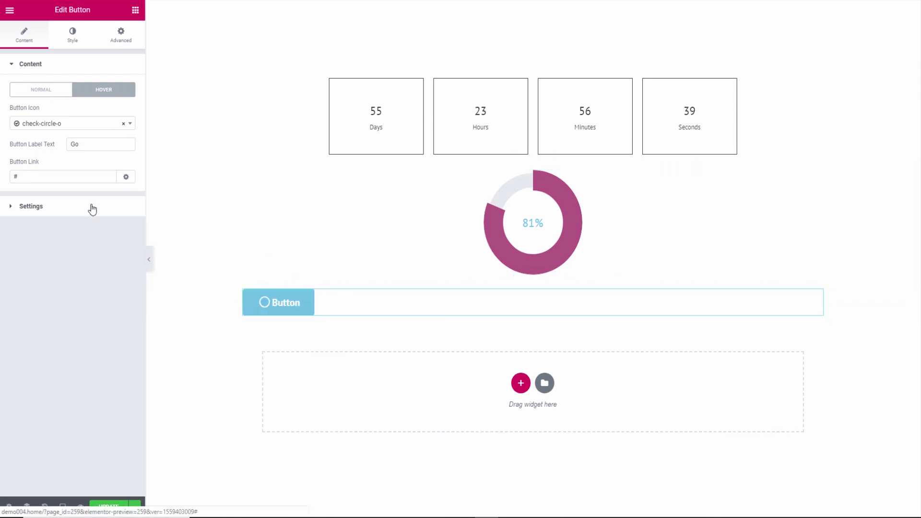
pyautogui.click(86, 124)
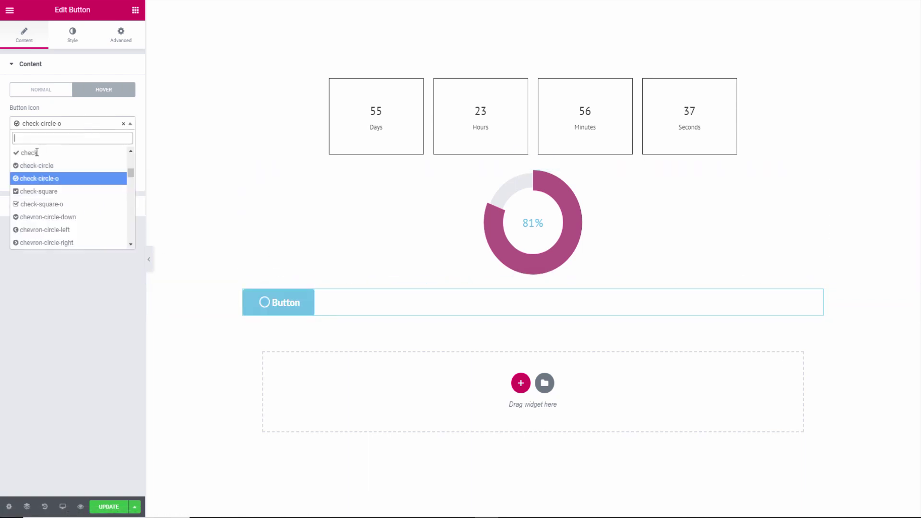
pyautogui.click(38, 232)
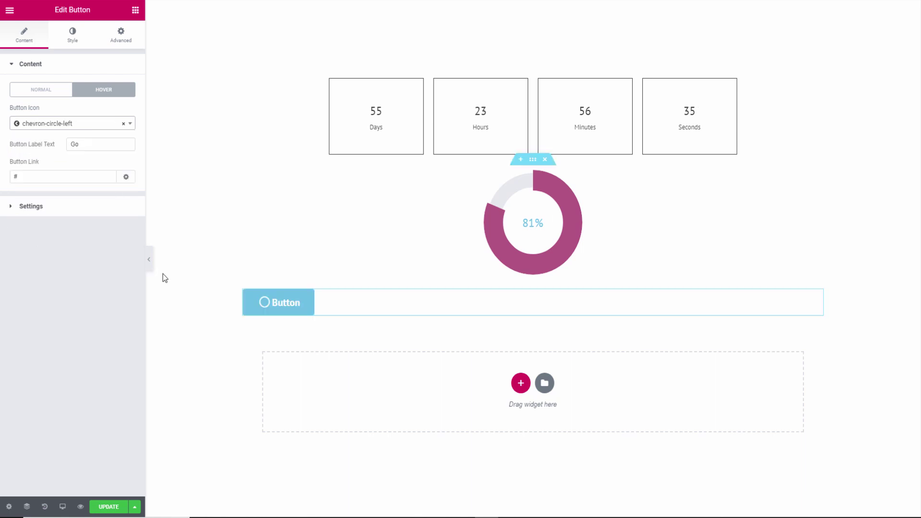
# Step: Set the button's Hover Effect to Fade
pyautogui.click(34, 213)
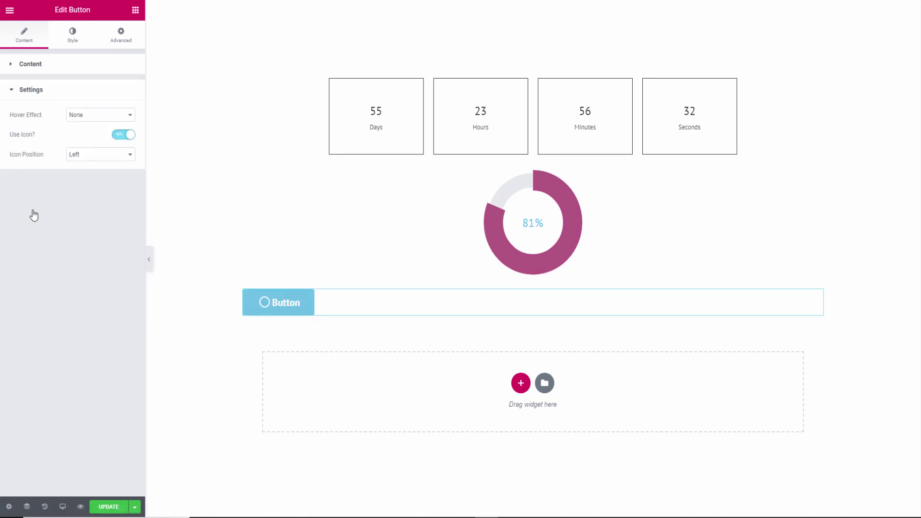
pyautogui.click(84, 120)
pyautogui.click(84, 123)
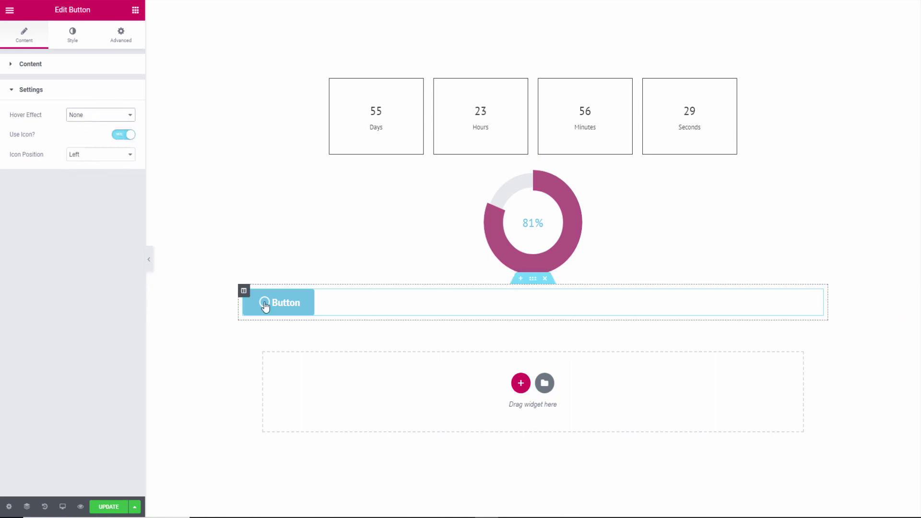
pyautogui.click(89, 120)
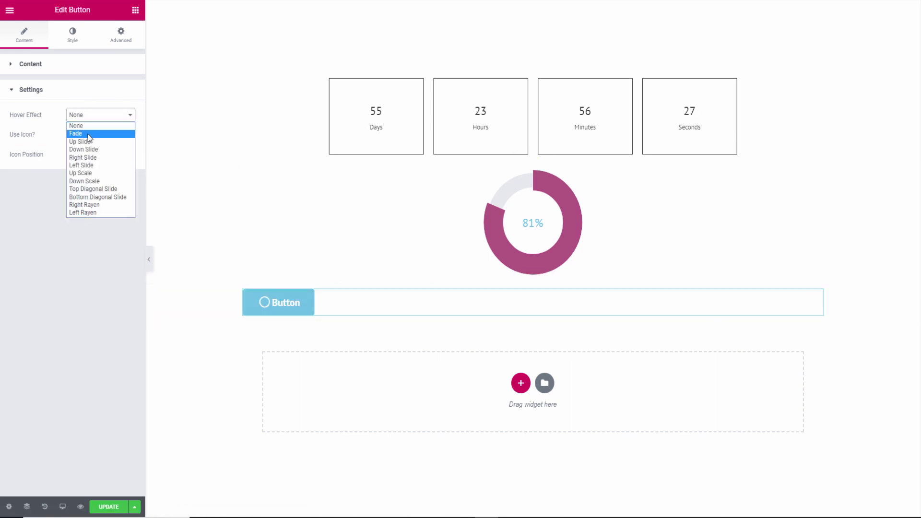
pyautogui.click(88, 135)
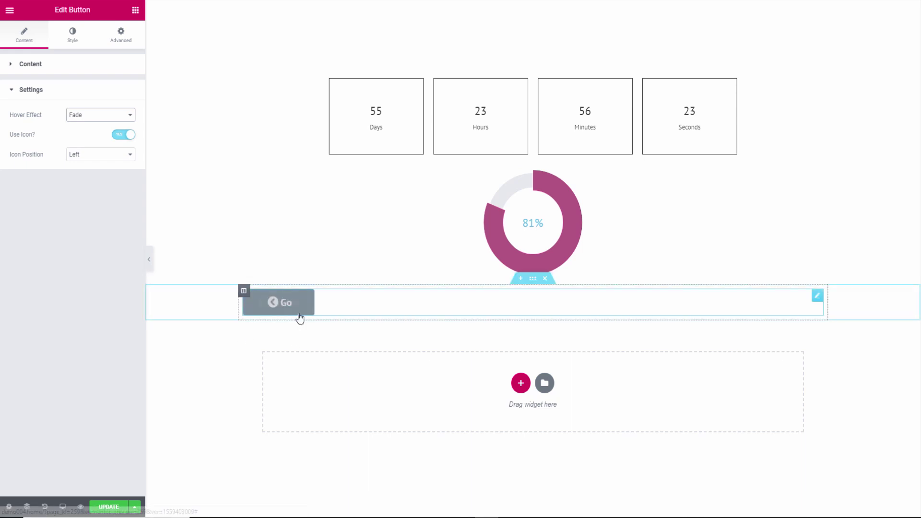
# Step: Try Icon Position Top, restore it to Left, and toggle Use Icon off and on
pyautogui.click(78, 164)
pyautogui.click(84, 180)
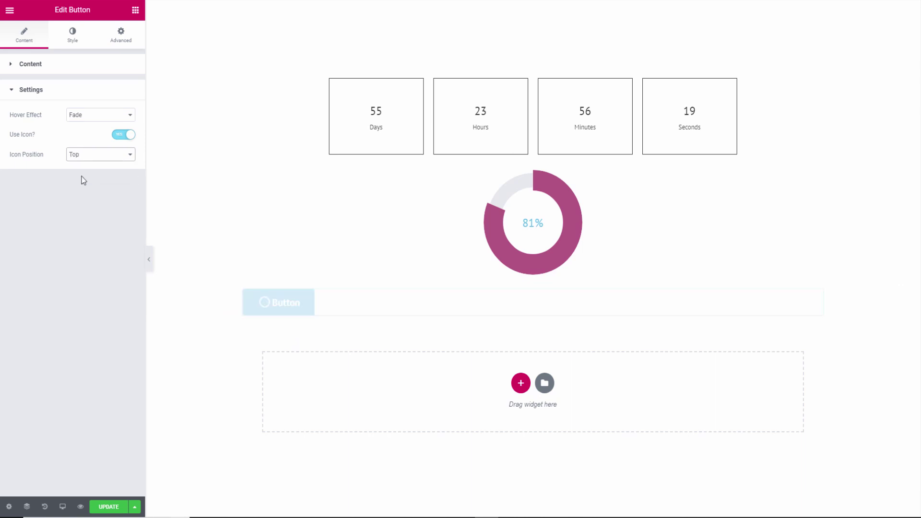
pyautogui.click(86, 160)
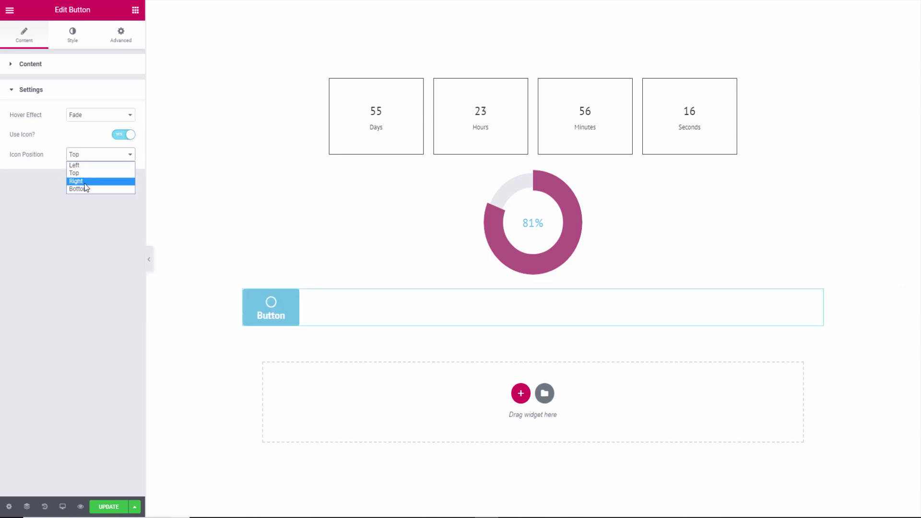
pyautogui.click(86, 168)
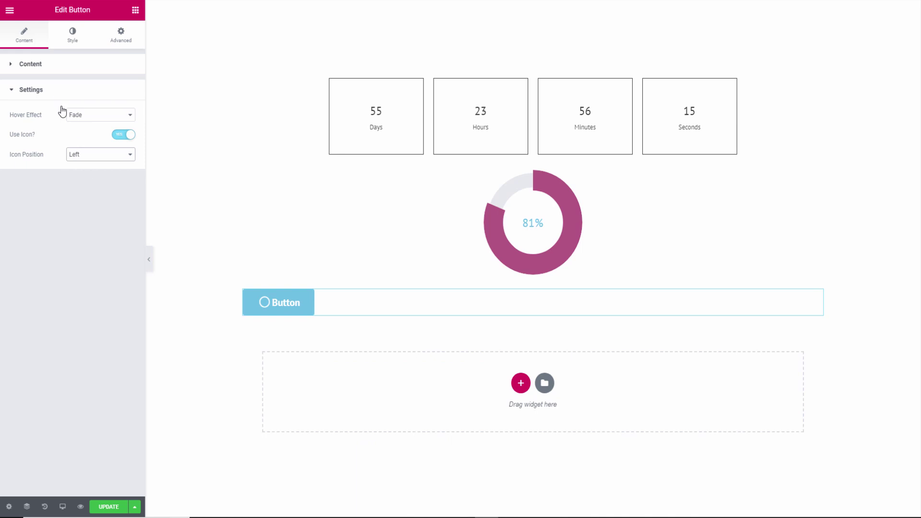
pyautogui.click(123, 137)
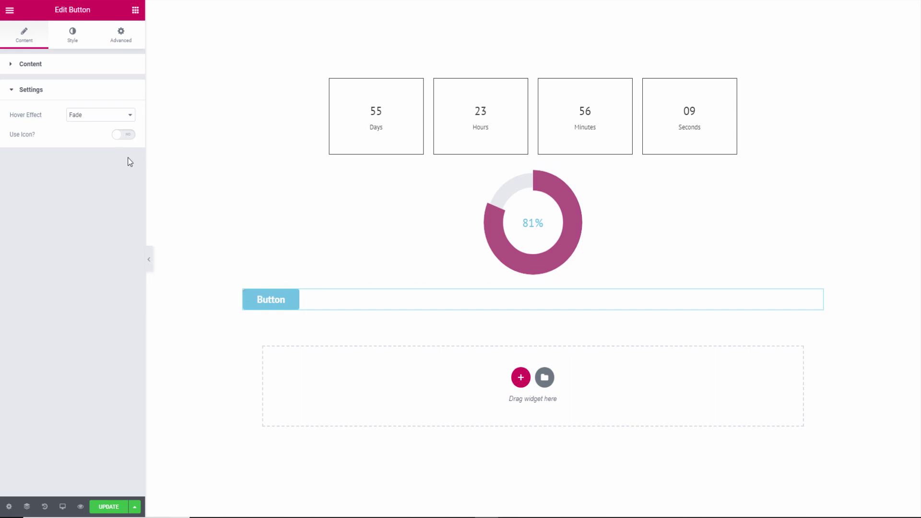
pyautogui.click(123, 135)
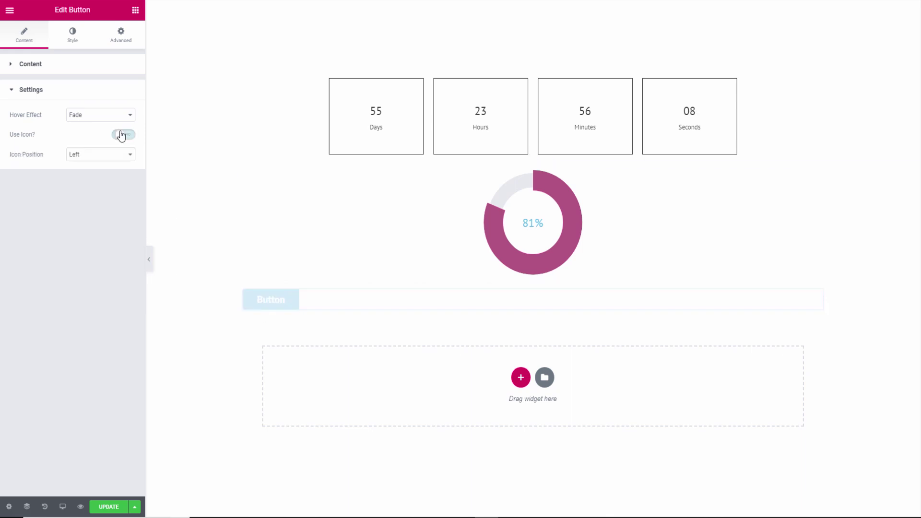
# Step: Expand the button's General, Icon, Plane and Label style sections
pyautogui.click(72, 34)
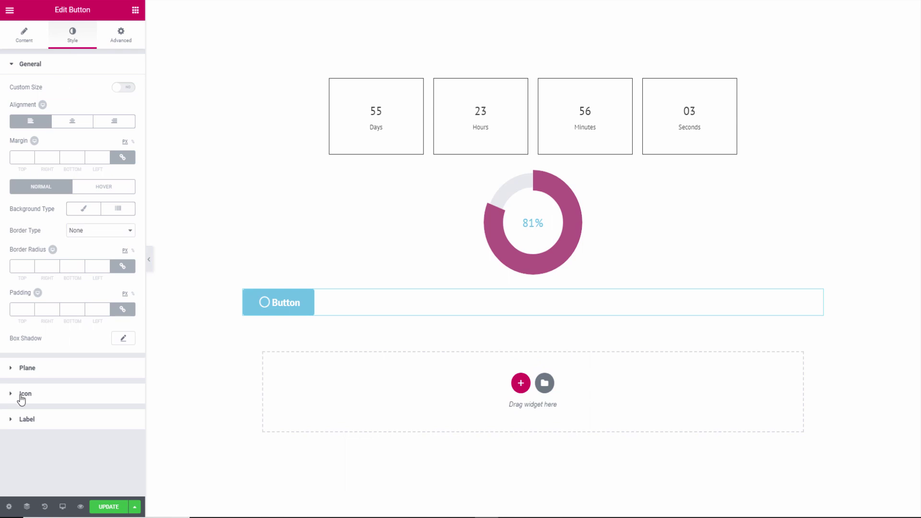
pyautogui.click(21, 395)
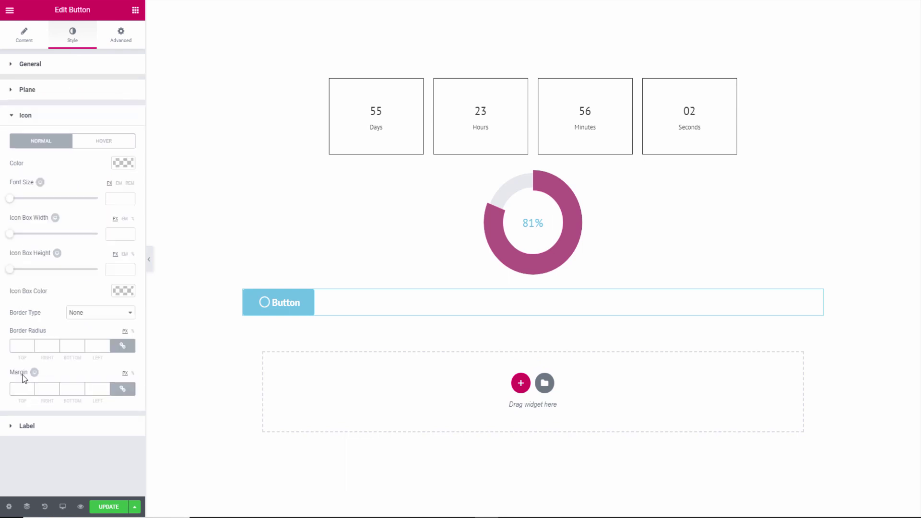
pyautogui.click(28, 92)
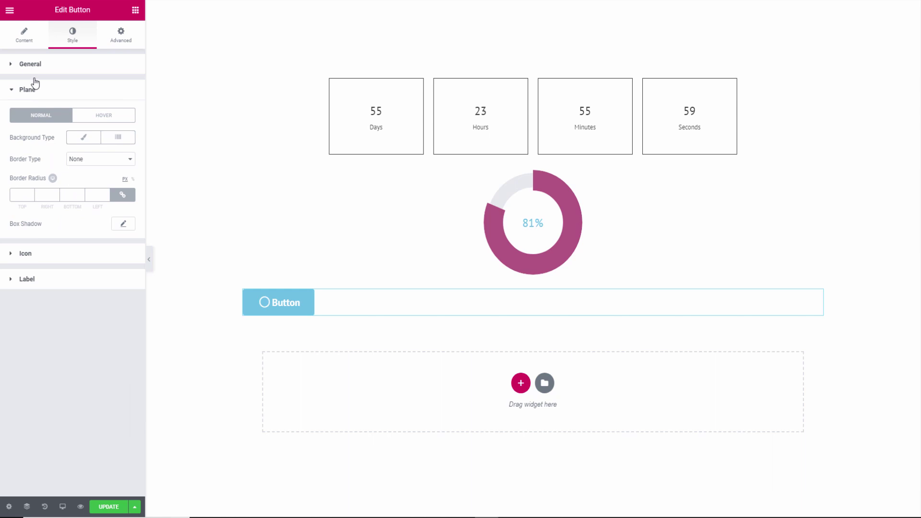
pyautogui.click(30, 63)
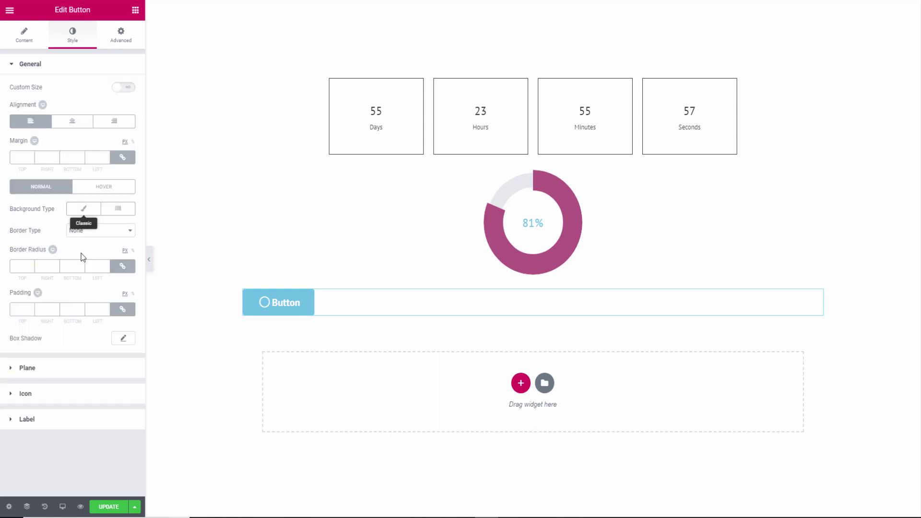
pyautogui.click(27, 419)
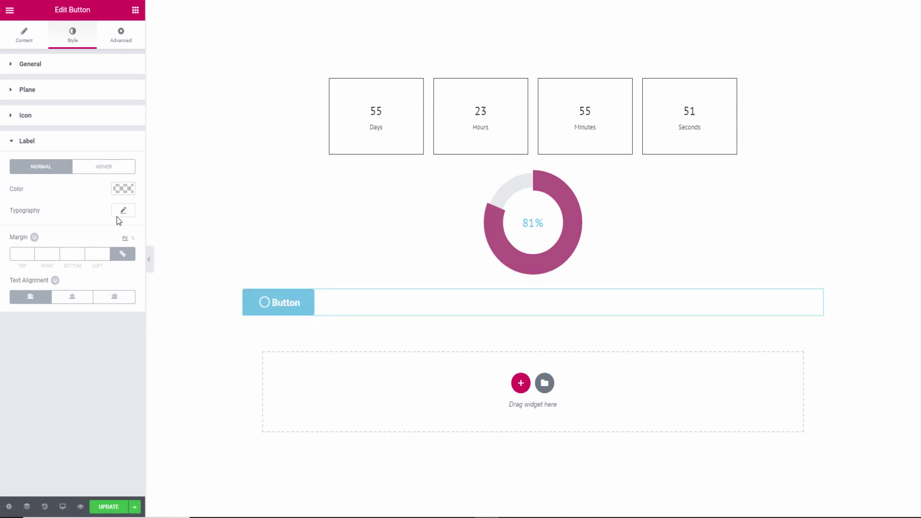
# Step: In the button's Advanced settings, expand Motion Effects and then the Background section
pyautogui.click(120, 36)
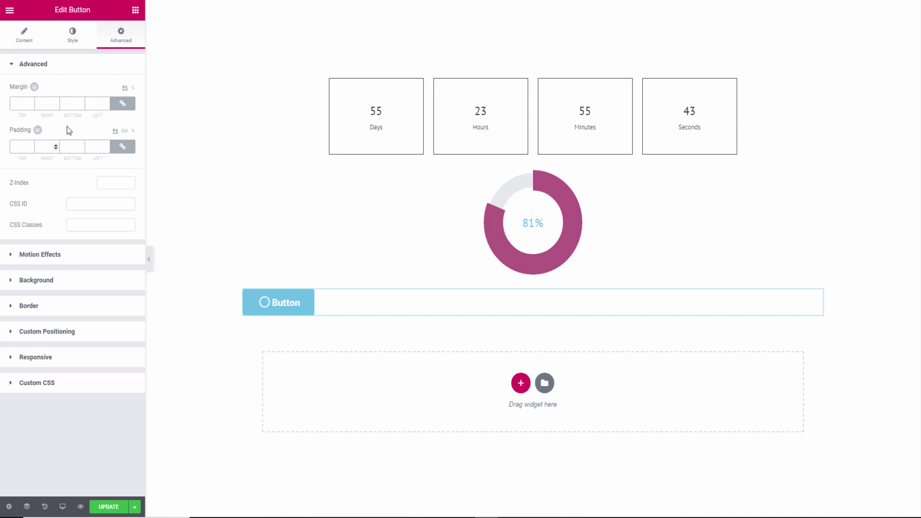
pyautogui.click(47, 255)
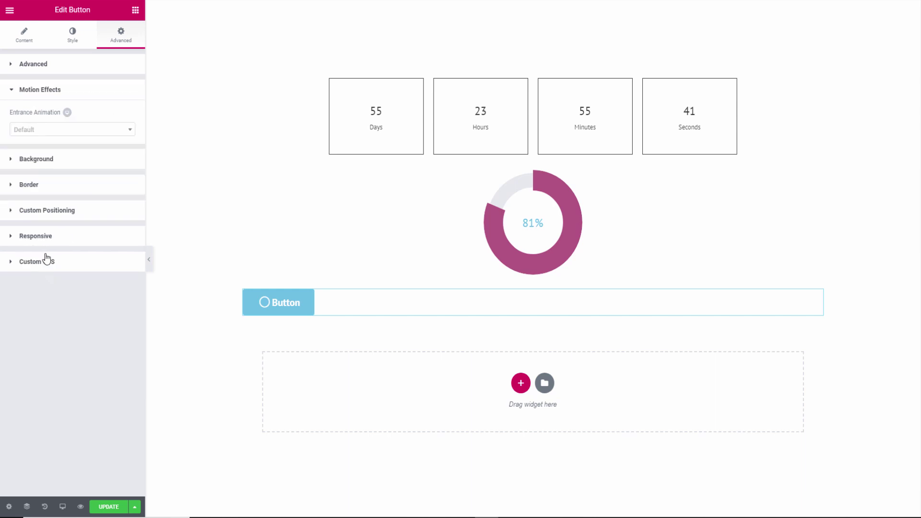
pyautogui.click(46, 164)
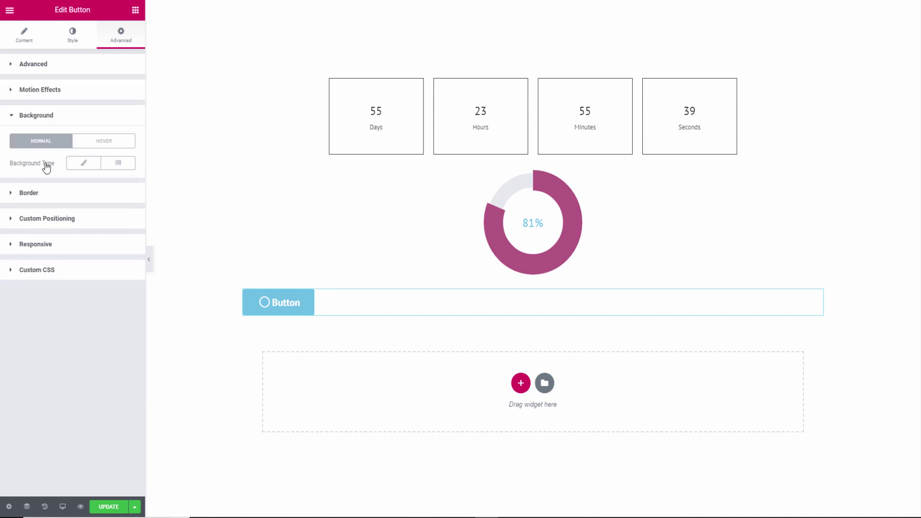
# Step: Drag a Jet Elements Images Layout gallery into the empty section below the button, then preview its first tile
pyautogui.click(136, 9)
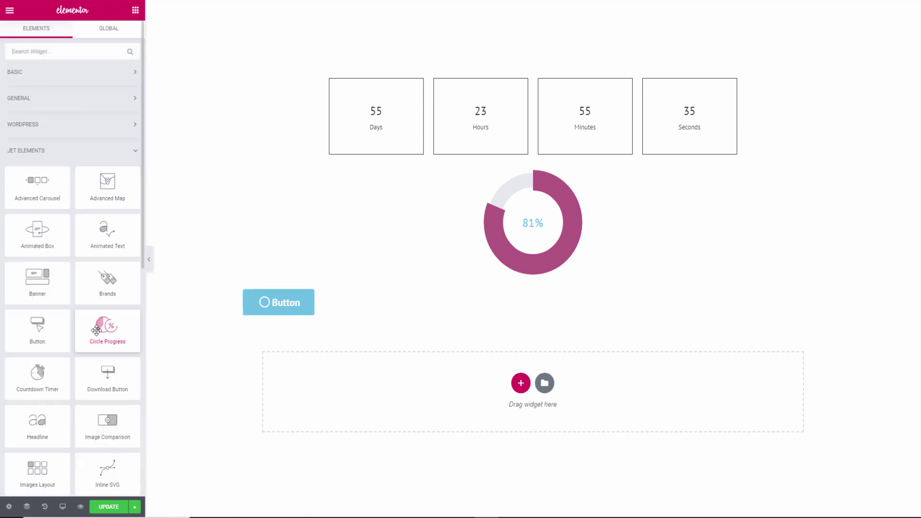
pyautogui.scroll(-4, 96, 330)
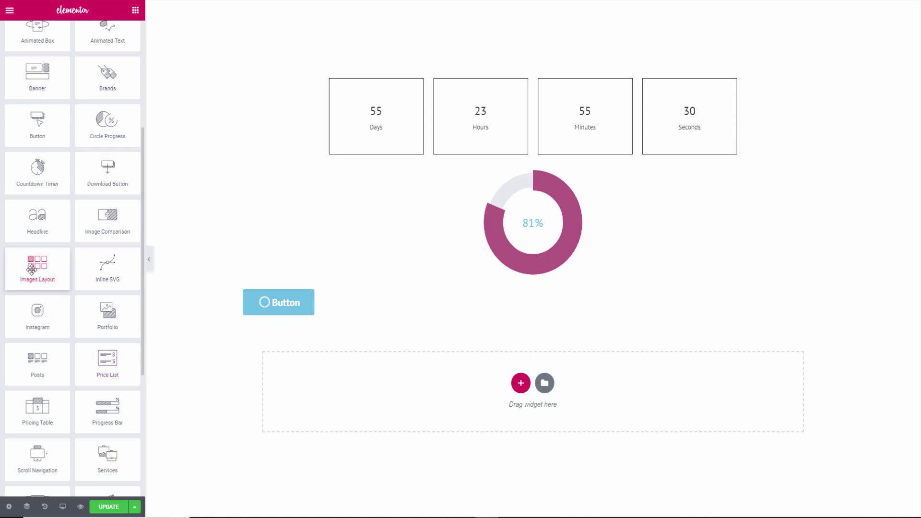
pyautogui.moveTo(37, 264); pyautogui.dragTo(466, 392)
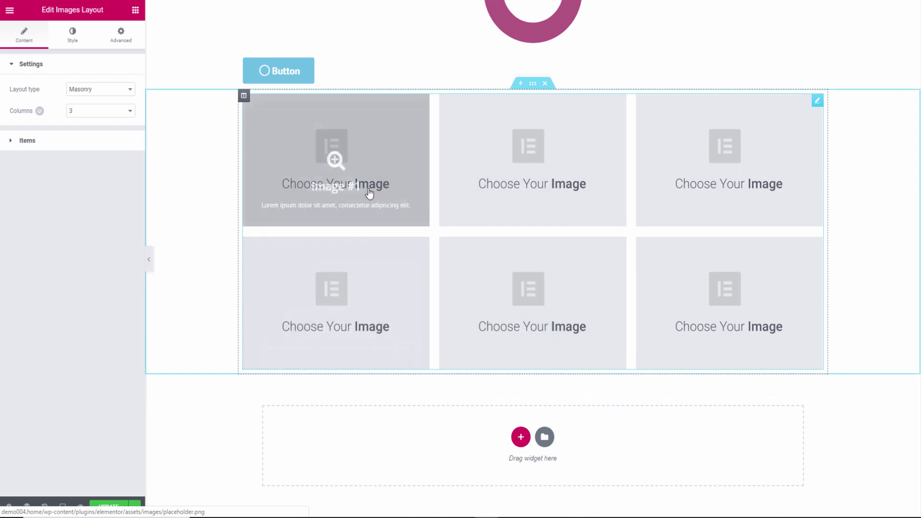
pyautogui.click(370, 194)
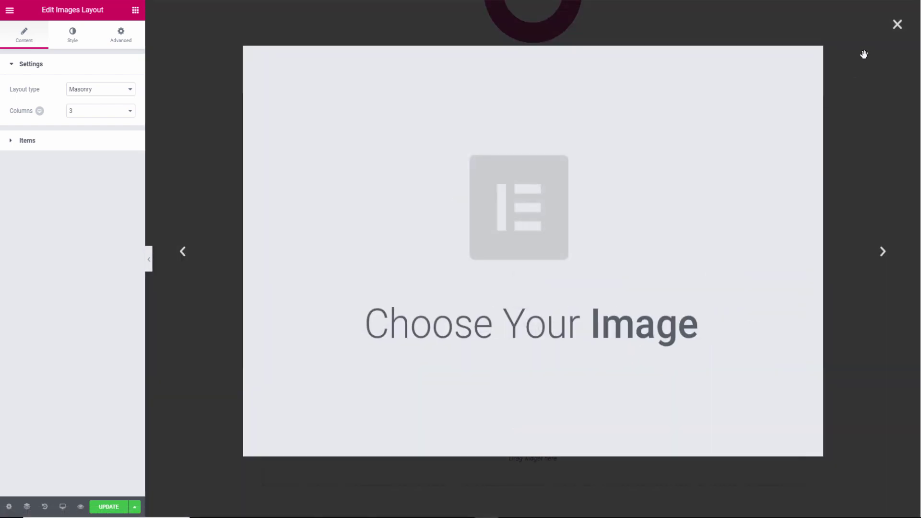
pyautogui.click(896, 24)
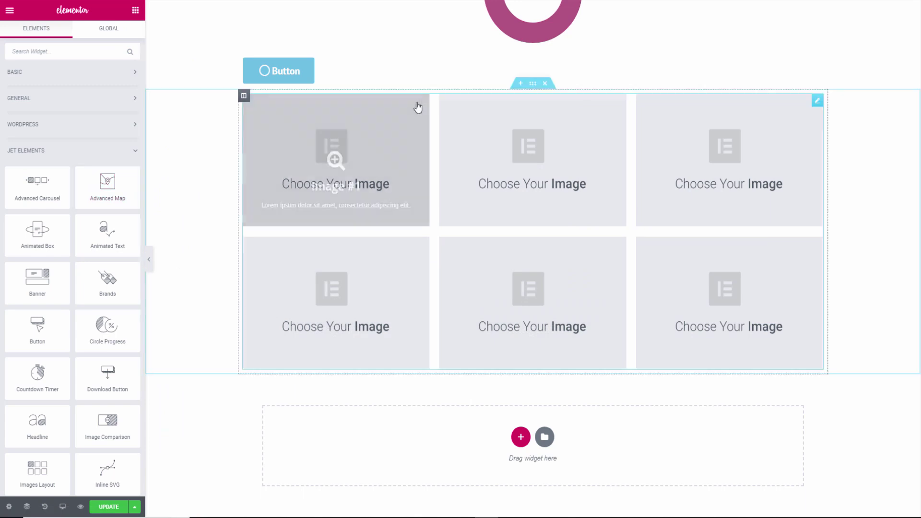
# Step: Replace gallery Image #1's placeholder with the mountain-valley photo from the Media Library
pyautogui.click(817, 101)
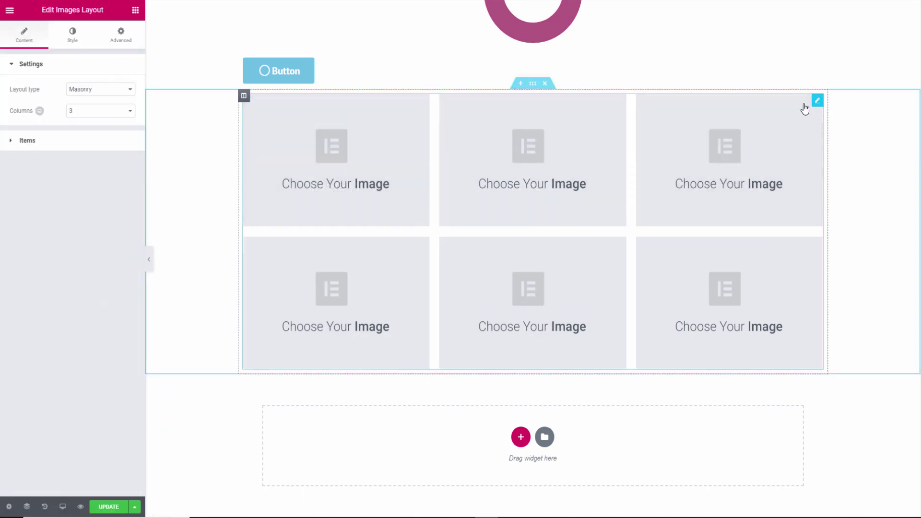
pyautogui.click(26, 142)
pyautogui.click(54, 138)
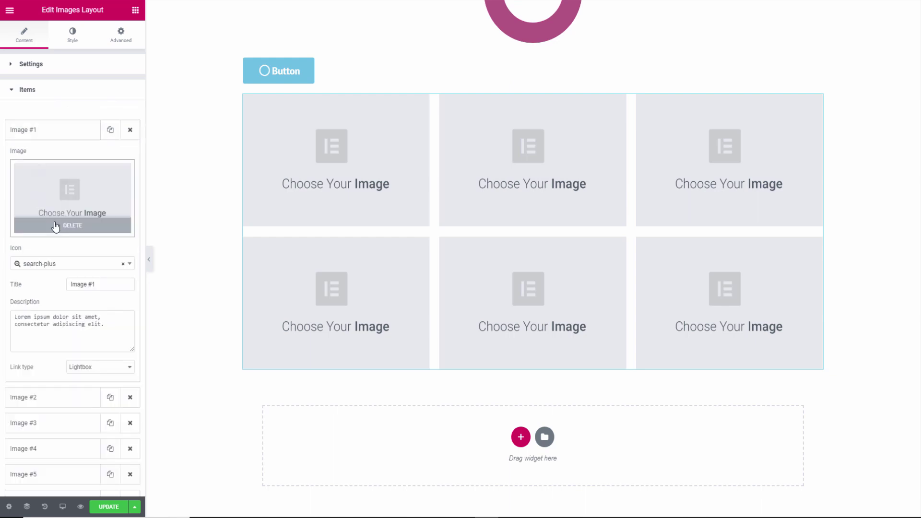
pyautogui.click(56, 227)
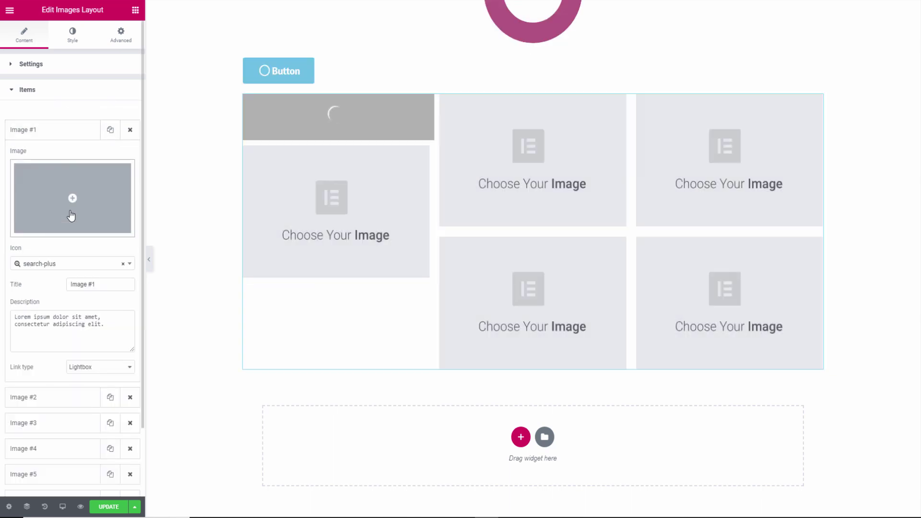
pyautogui.click(78, 206)
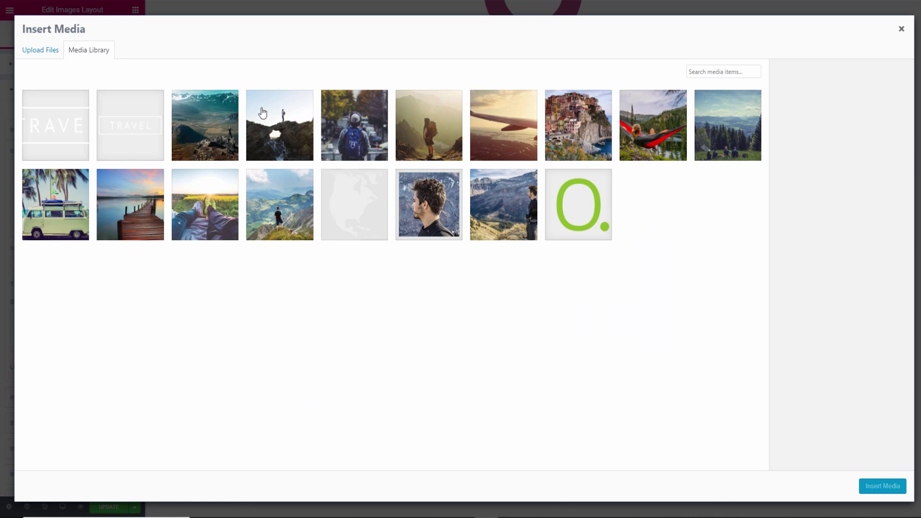
pyautogui.click(191, 125)
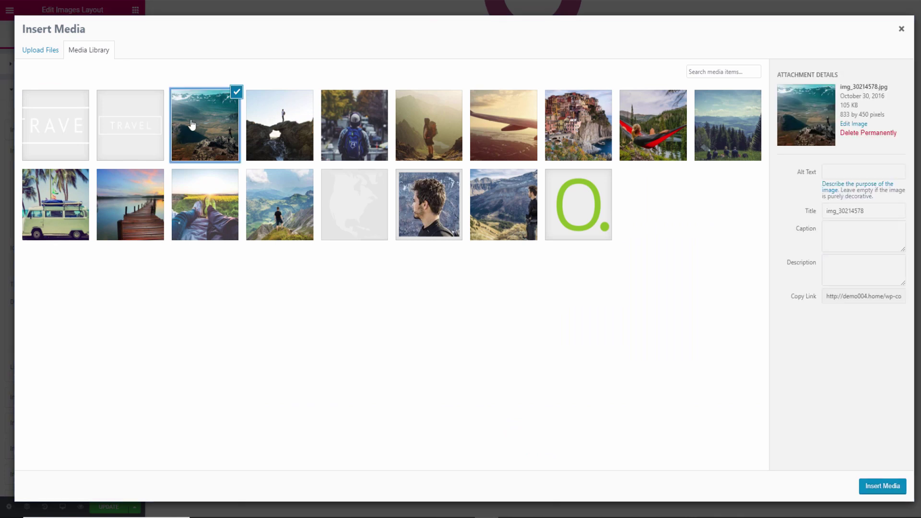
pyautogui.click(881, 486)
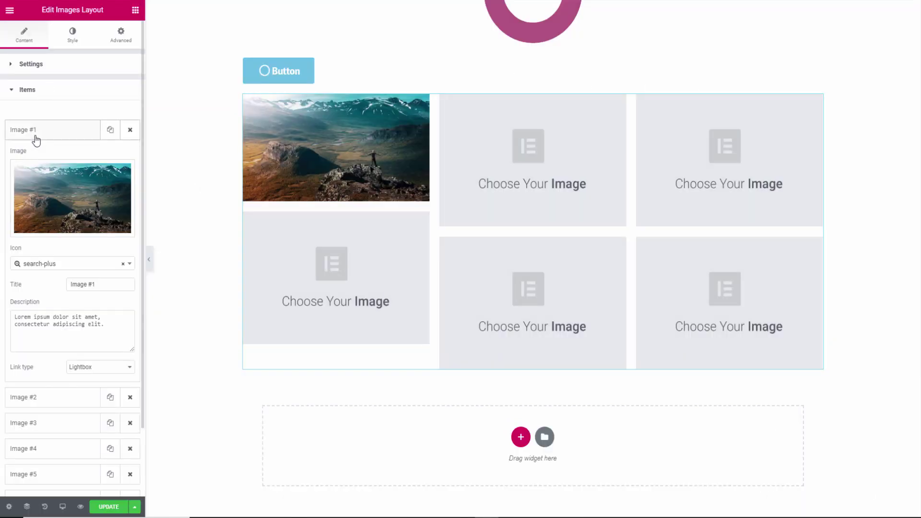
pyautogui.click(38, 138)
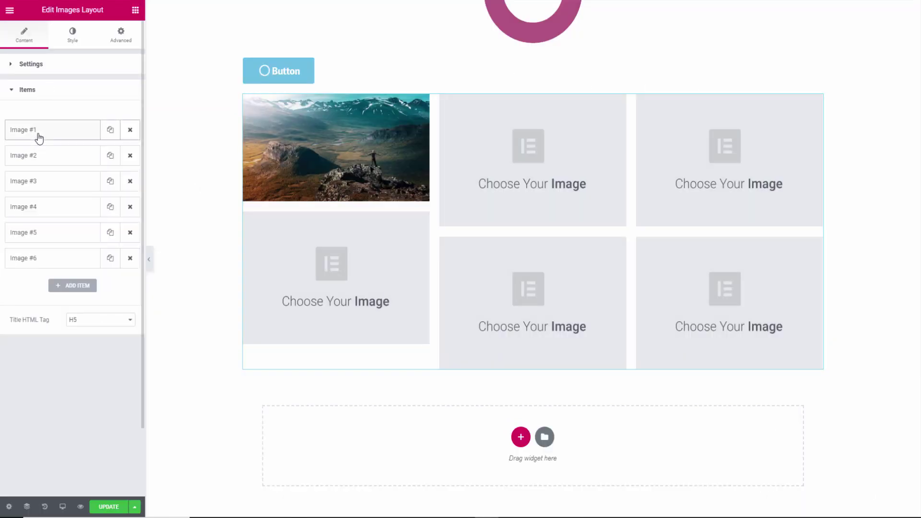
# Step: Set gallery Image #2 to the rock-arch photo
pyautogui.click(58, 161)
pyautogui.click(90, 226)
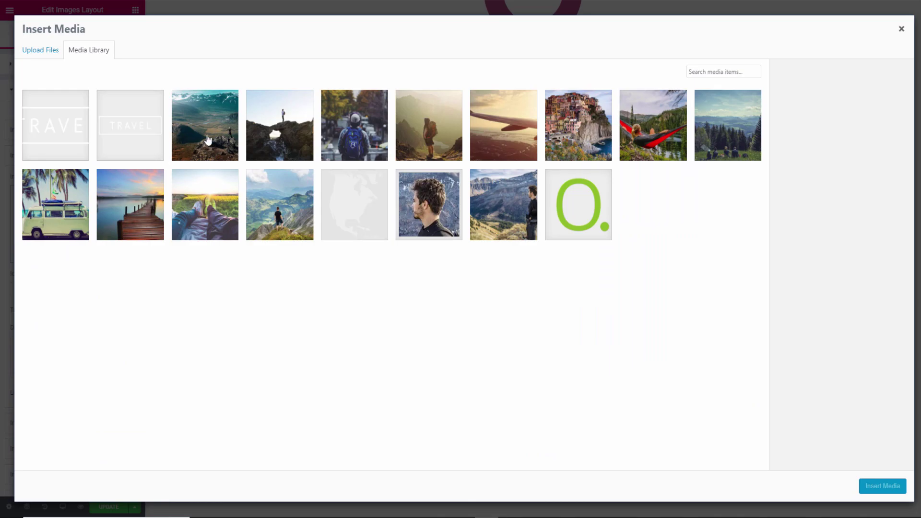
pyautogui.click(275, 142)
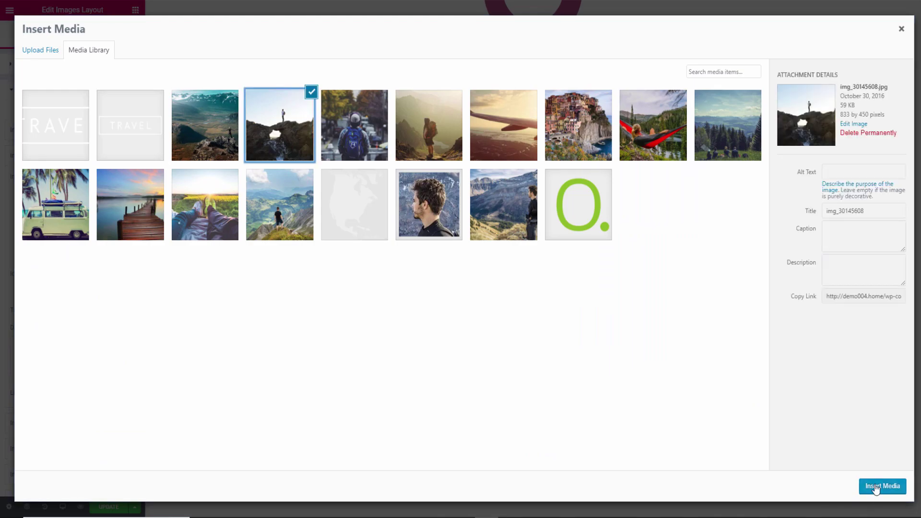
pyautogui.click(875, 487)
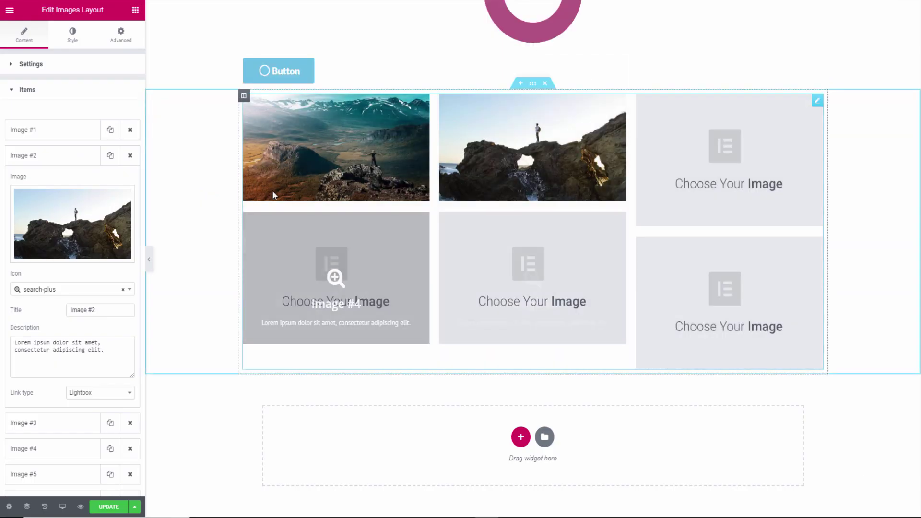
pyautogui.click(67, 155)
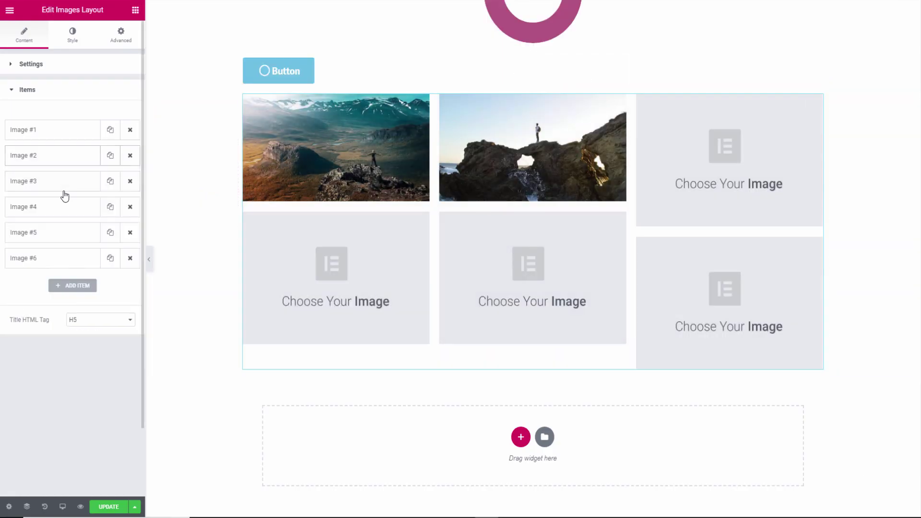
# Step: Set gallery Images #3 and #4 to the city backpacker and airplane-wing photos
pyautogui.click(67, 184)
pyautogui.click(72, 266)
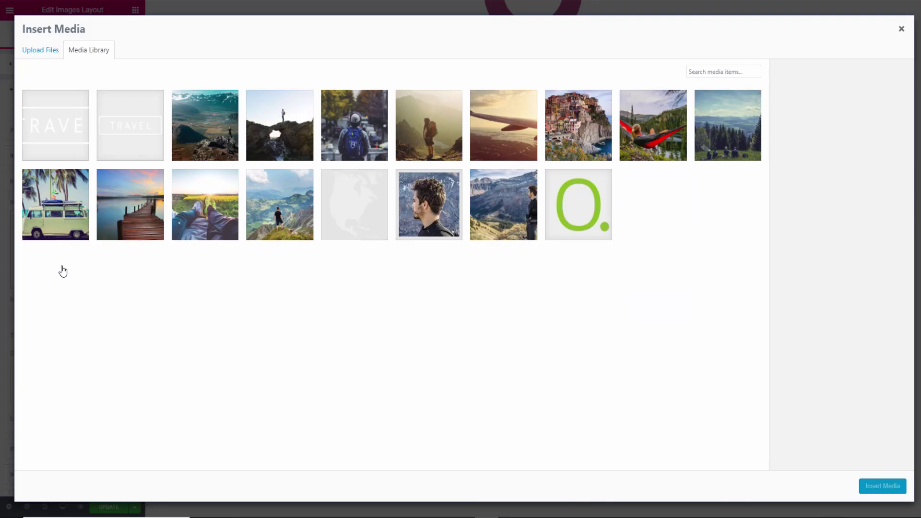
pyautogui.click(354, 133)
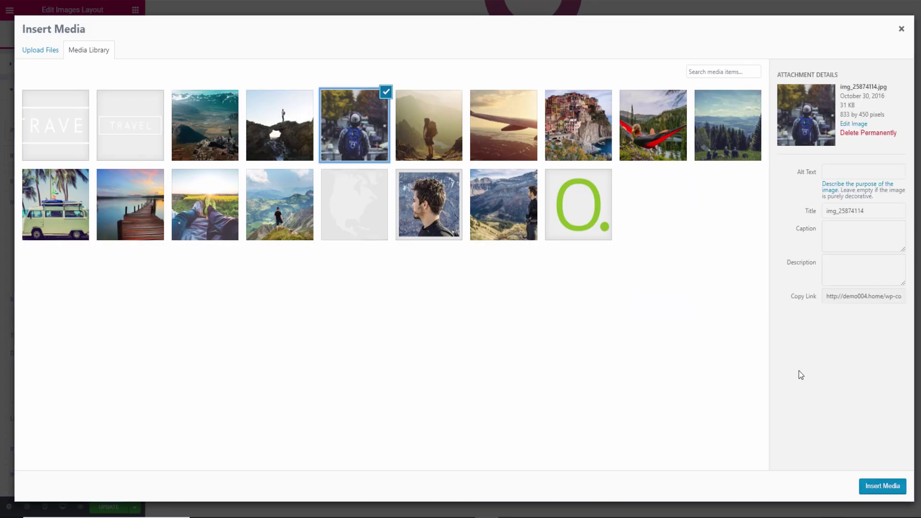
pyautogui.click(882, 486)
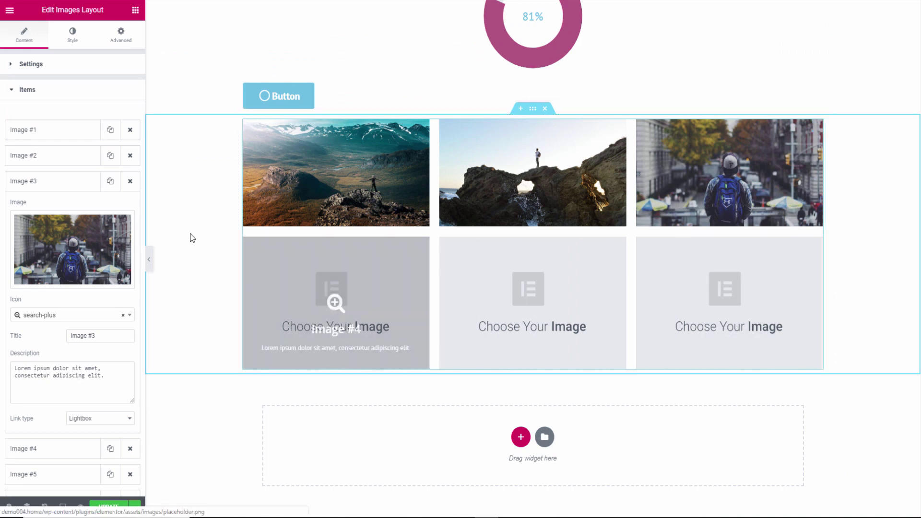
pyautogui.click(84, 182)
pyautogui.click(82, 207)
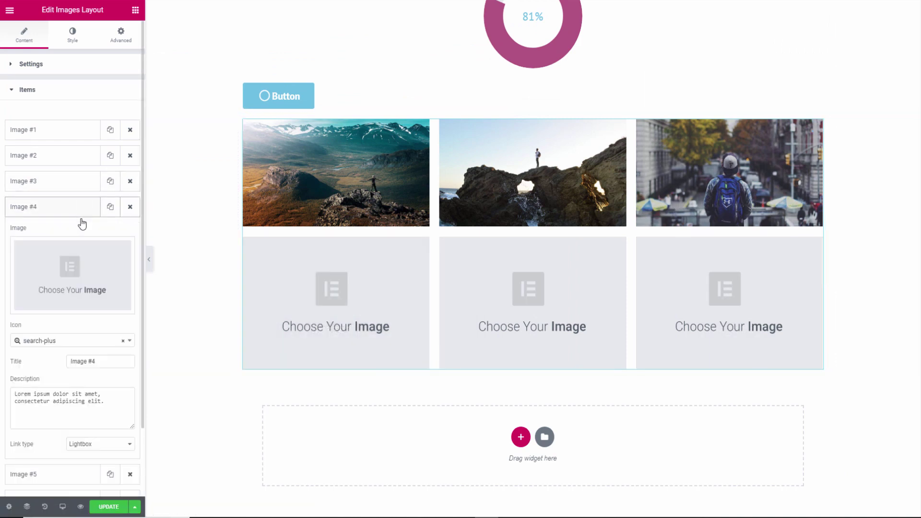
pyautogui.click(117, 296)
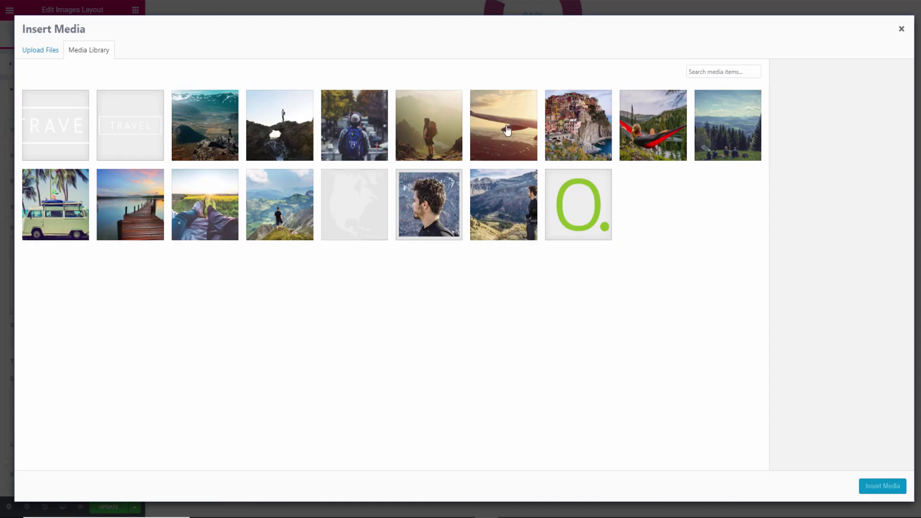
pyautogui.click(506, 130)
pyautogui.click(881, 486)
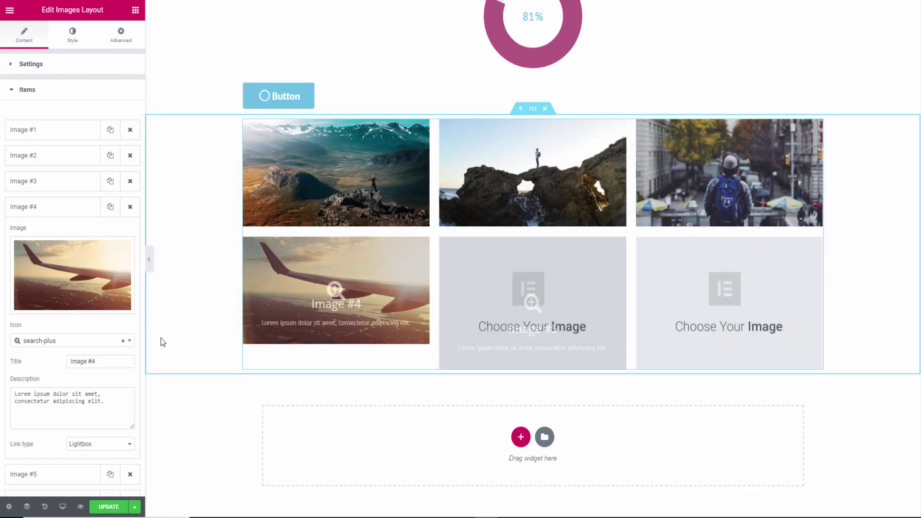
pyautogui.click(76, 211)
# Step: Set gallery Images #5 and #6 to the hammock and pine-forest valley photos
pyautogui.click(75, 232)
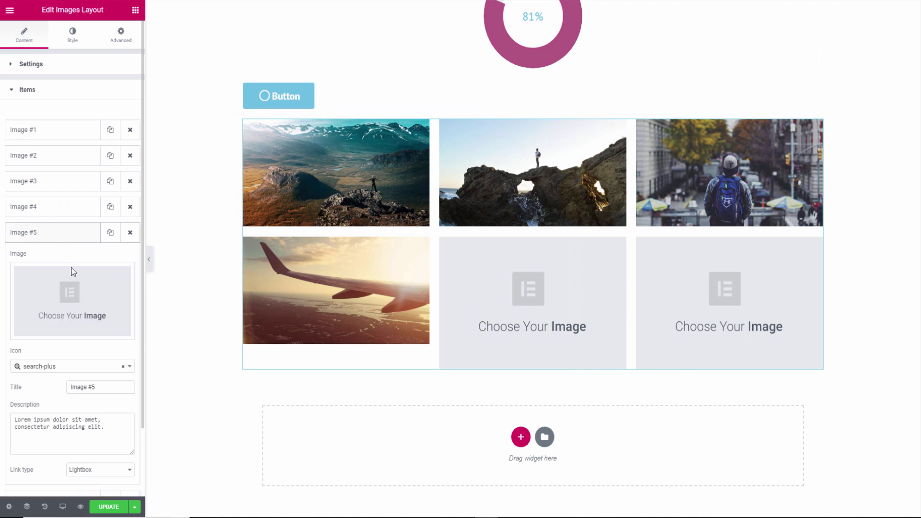
pyautogui.click(71, 309)
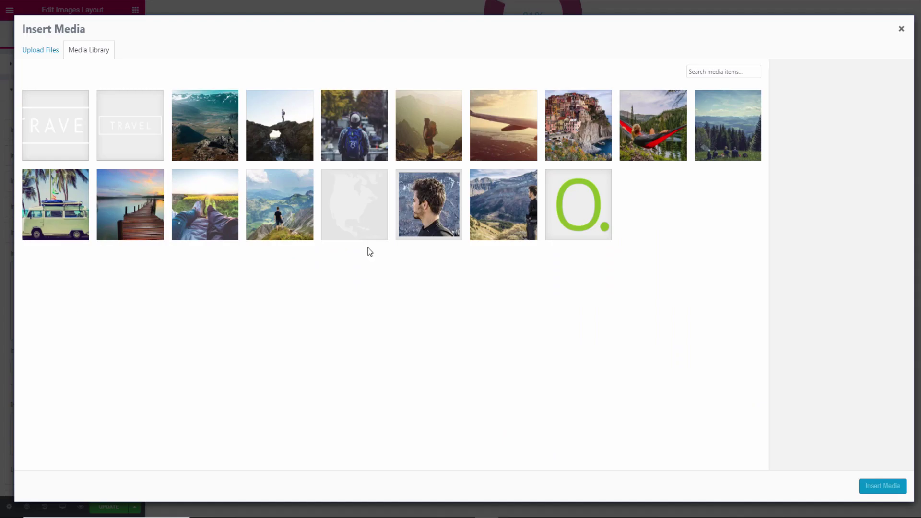
pyautogui.click(640, 136)
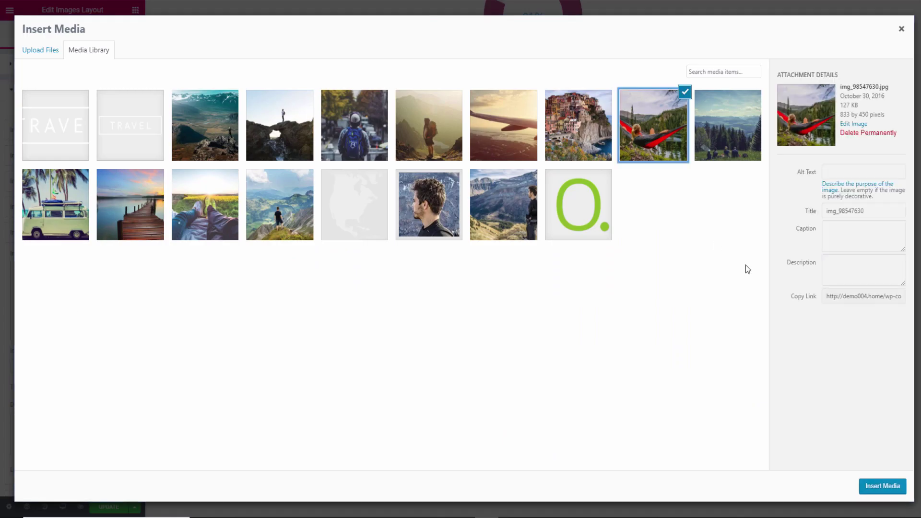
pyautogui.click(882, 485)
pyautogui.click(49, 236)
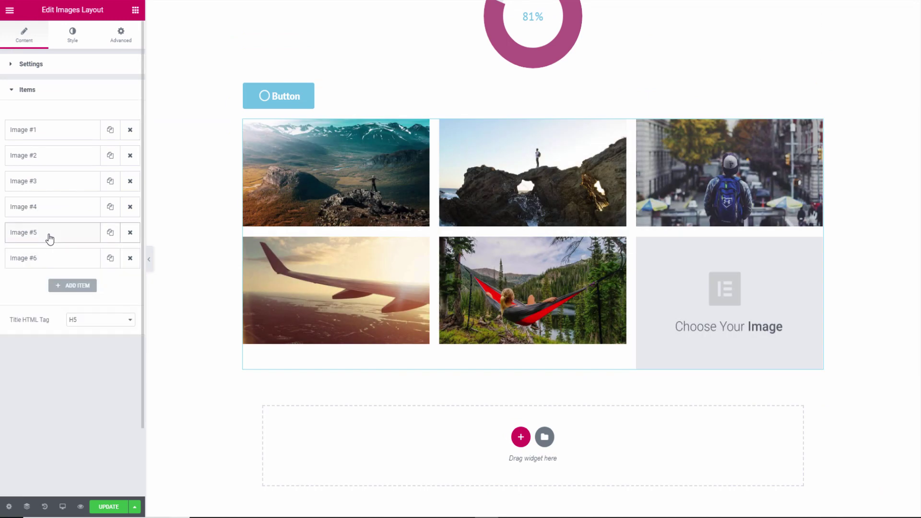
pyautogui.click(66, 262)
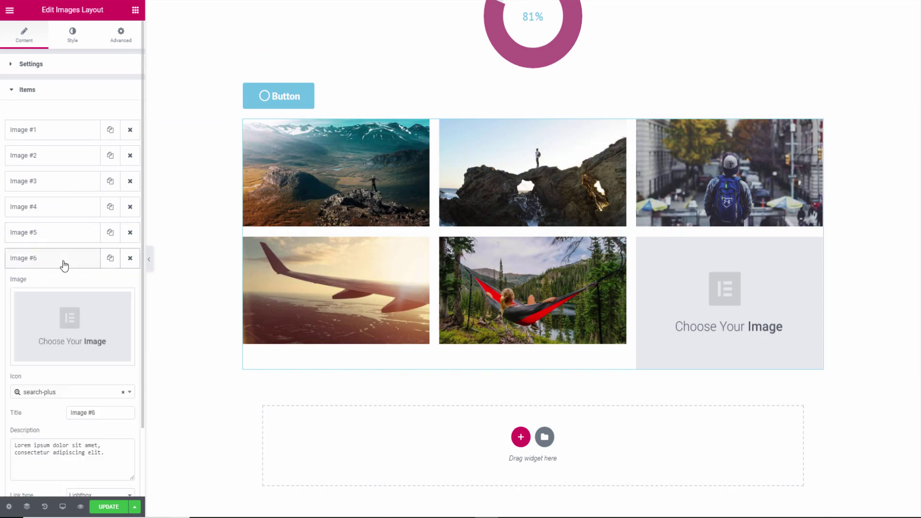
pyautogui.click(62, 328)
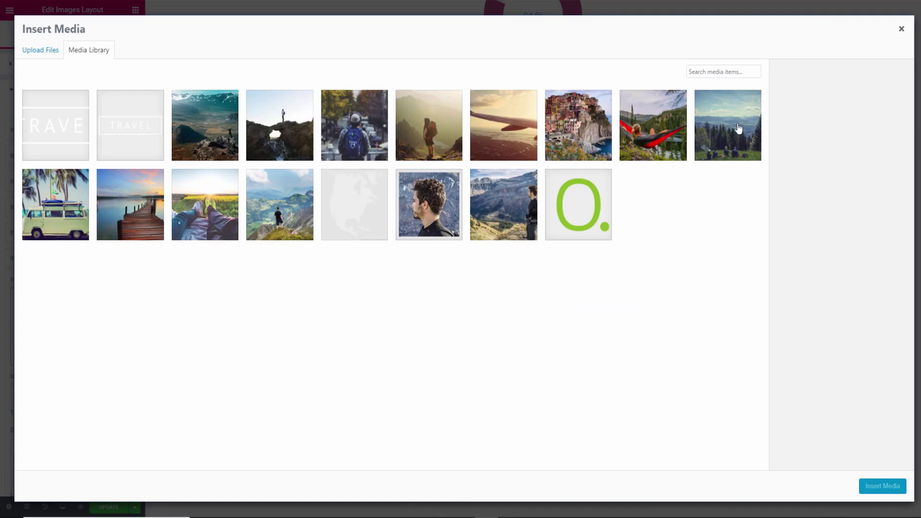
pyautogui.click(739, 129)
pyautogui.click(880, 486)
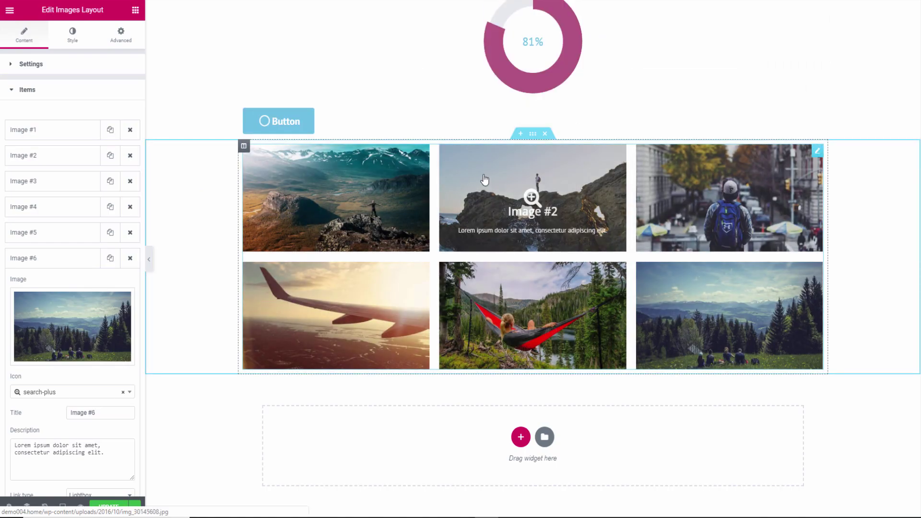
# Step: Preview the second and first gallery photos in the lightbox, then reopen Image #1's settings
pyautogui.click(538, 209)
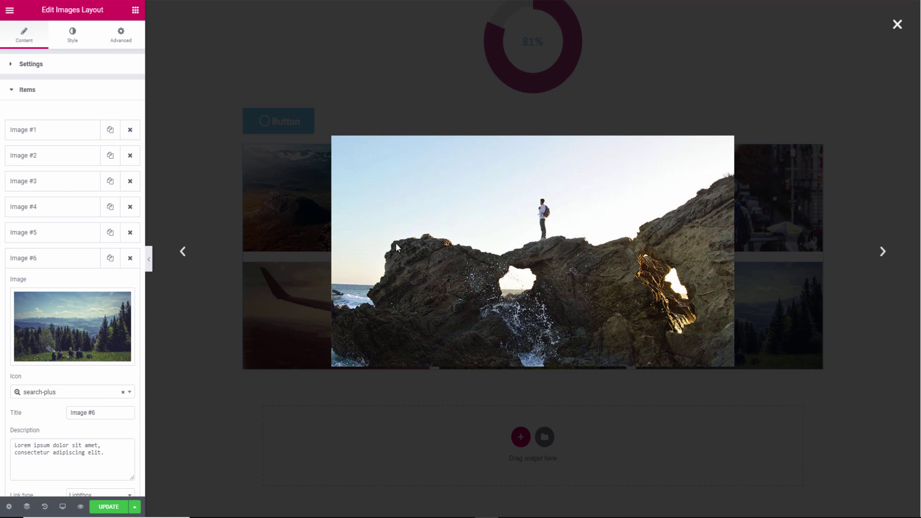
pyautogui.press('Escape')
pyautogui.click(346, 231)
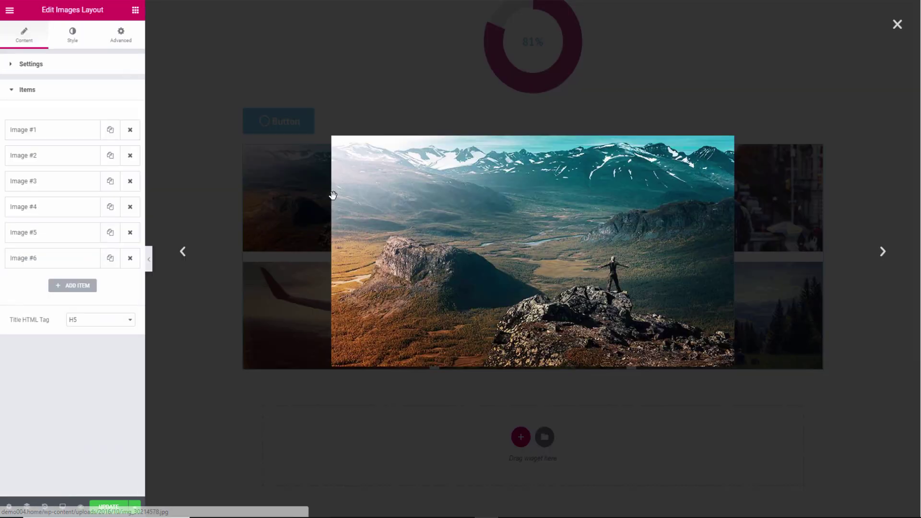
pyautogui.click(807, 65)
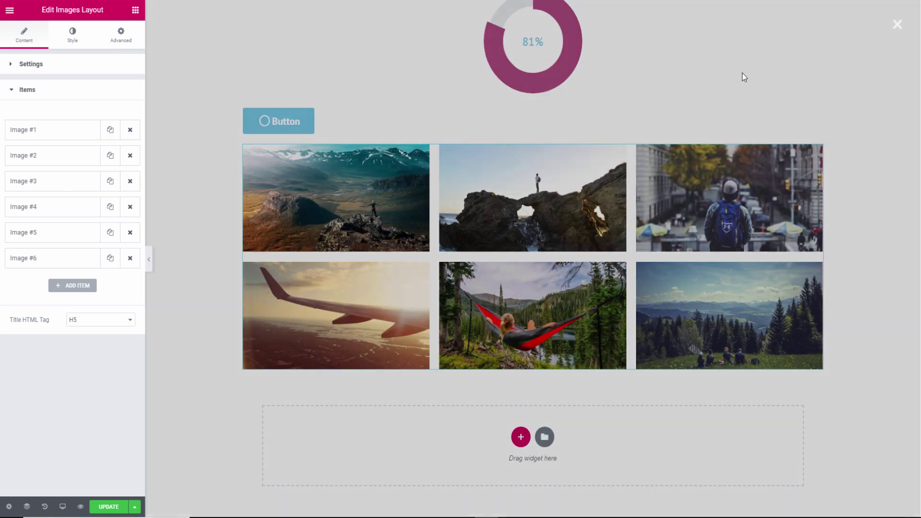
pyautogui.click(60, 139)
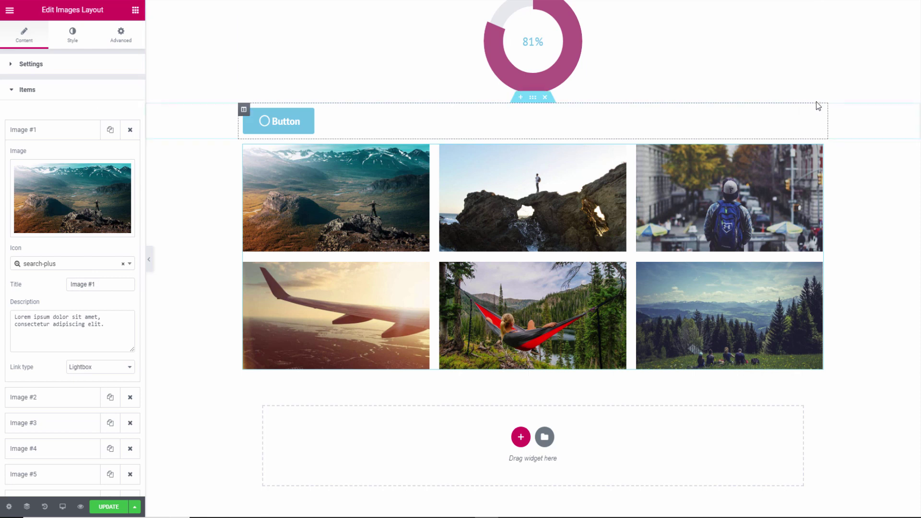
pyautogui.scroll(3, 720, 191)
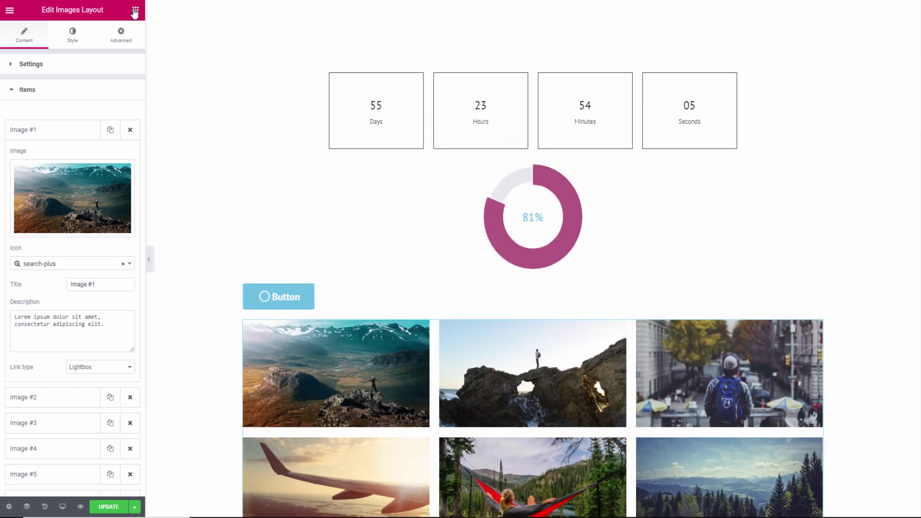
# Step: Add a three-slide Slider widget between the 81% progress ring and the button
pyautogui.click(135, 11)
pyautogui.scroll(-5, 123, 380)
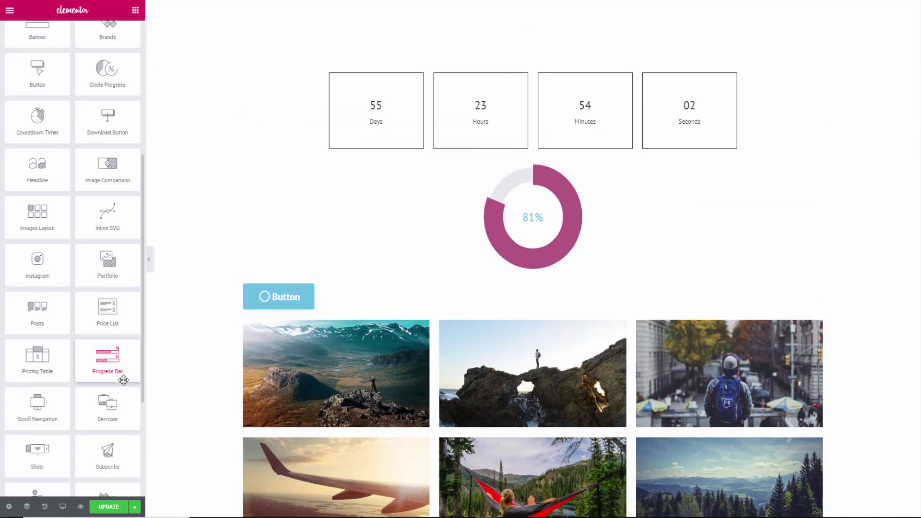
pyautogui.scroll(-2, 124, 381)
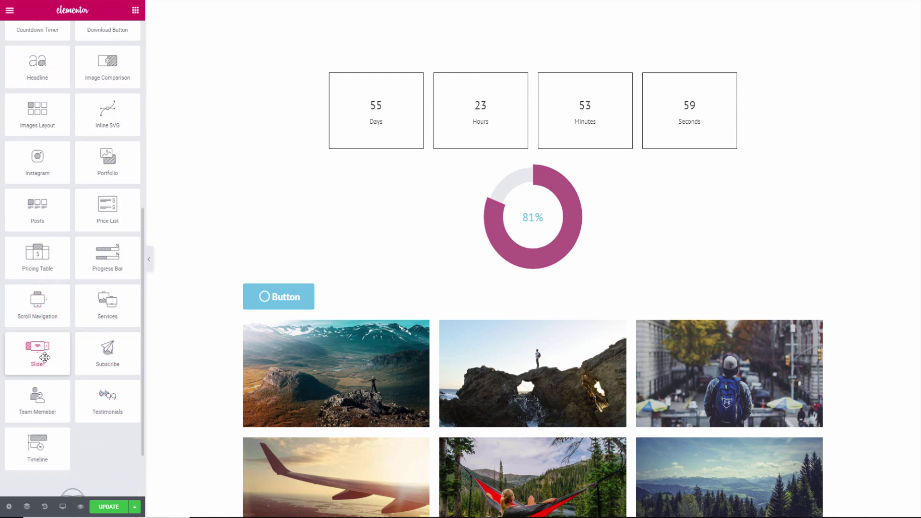
pyautogui.moveTo(44, 358); pyautogui.dragTo(539, 286)
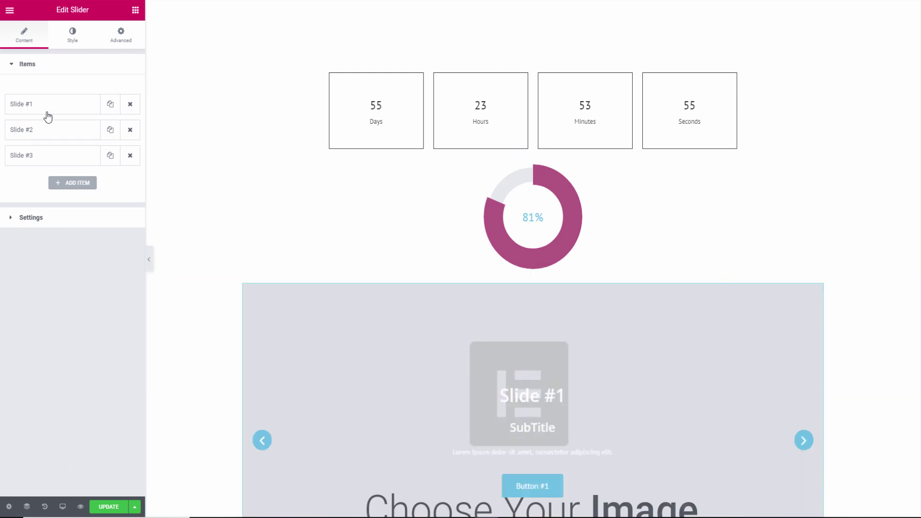
# Step: Give Slide #1 the mountain valley photo
pyautogui.click(50, 107)
pyautogui.click(63, 178)
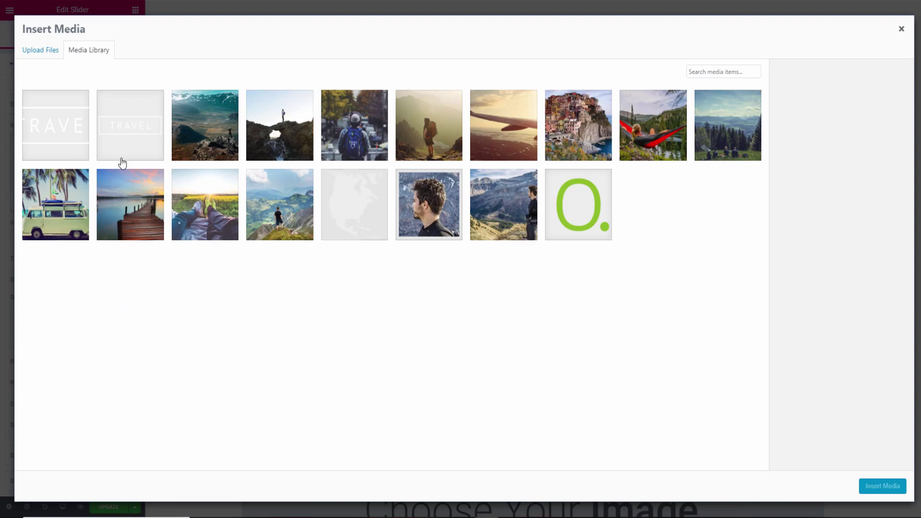
pyautogui.click(231, 127)
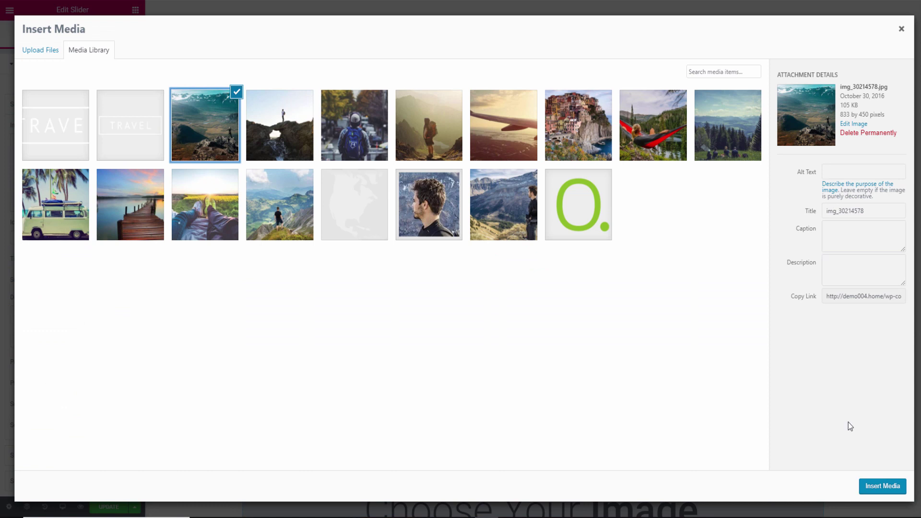
pyautogui.click(881, 486)
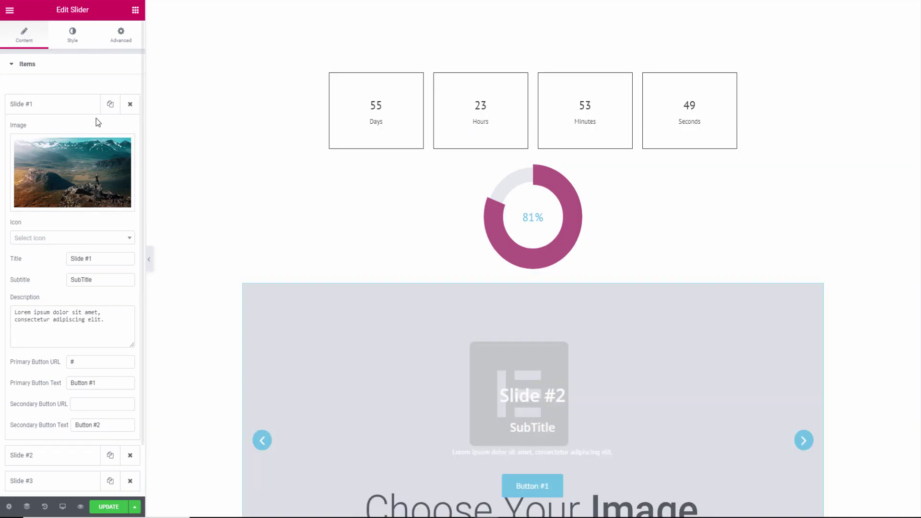
pyautogui.click(89, 112)
# Step: Give Slide #2 the rock arch photo
pyautogui.click(77, 134)
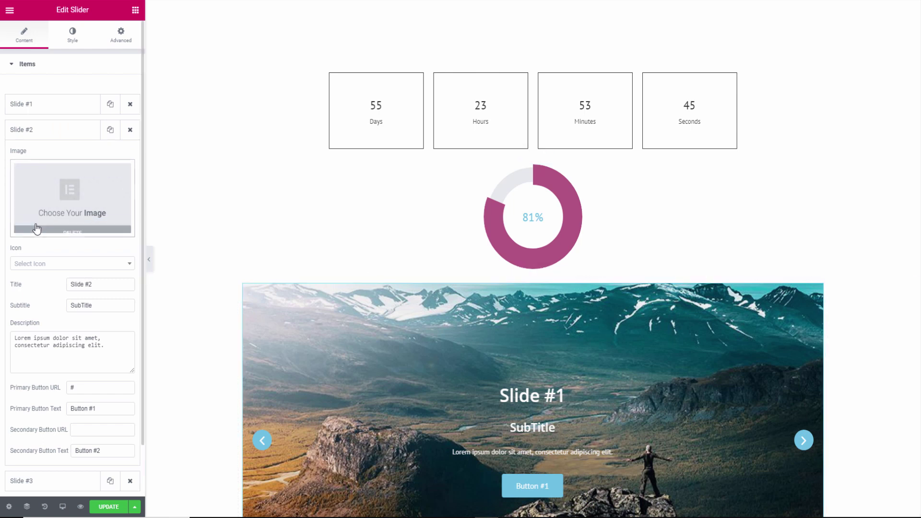
pyautogui.click(68, 229)
pyautogui.click(67, 214)
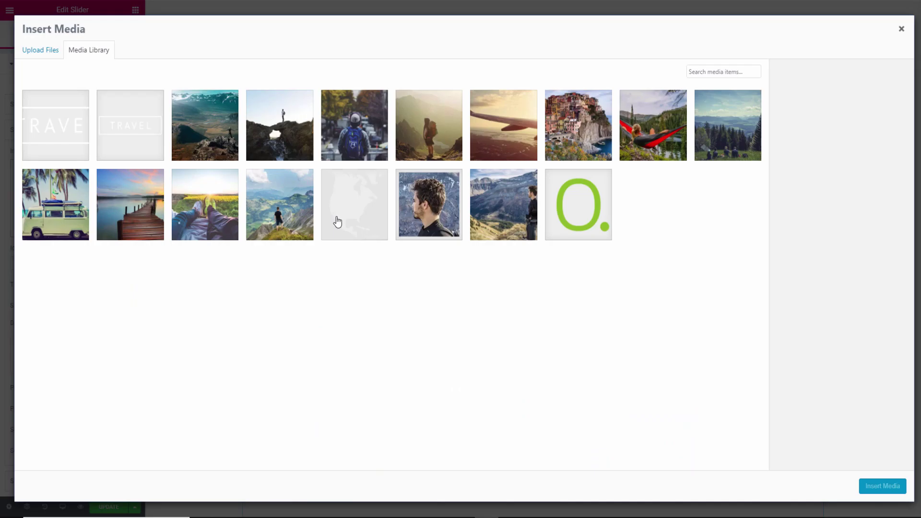
pyautogui.click(279, 143)
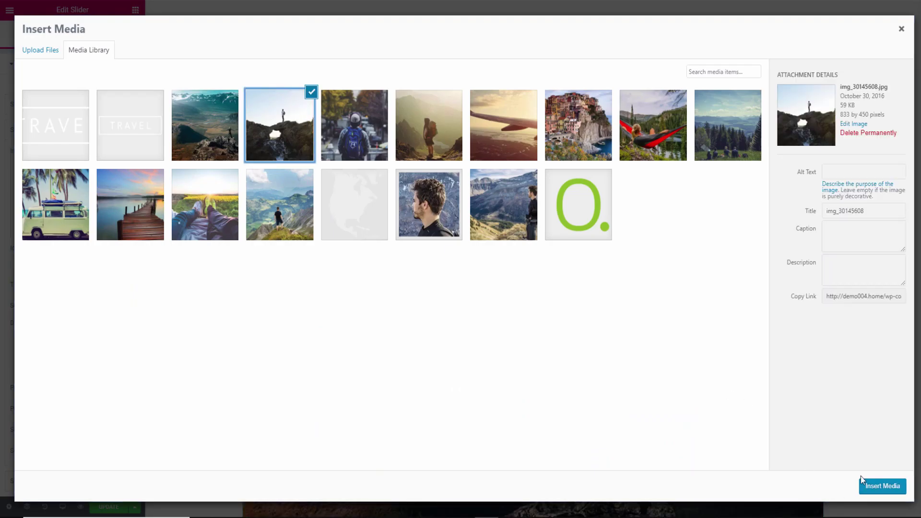
pyautogui.click(882, 486)
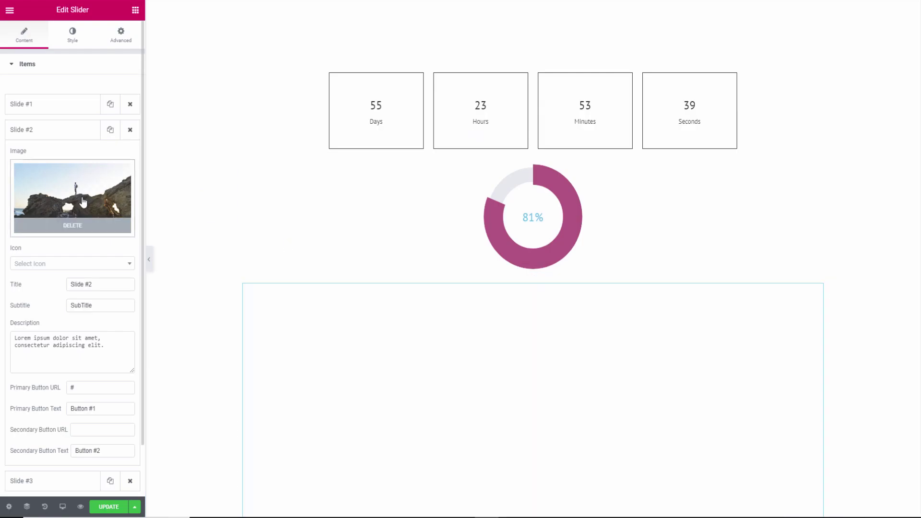
pyautogui.click(69, 135)
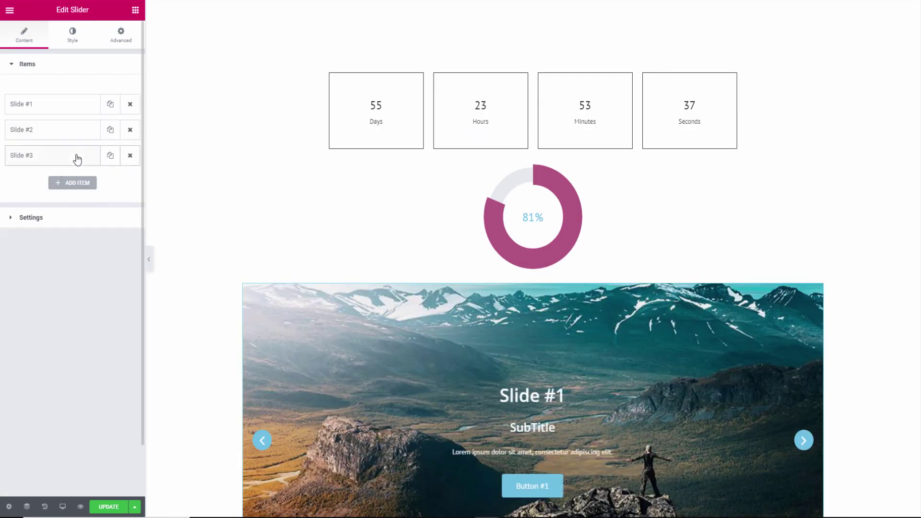
# Step: Give Slide #3 the hazy-cliff hiker photo
pyautogui.click(75, 155)
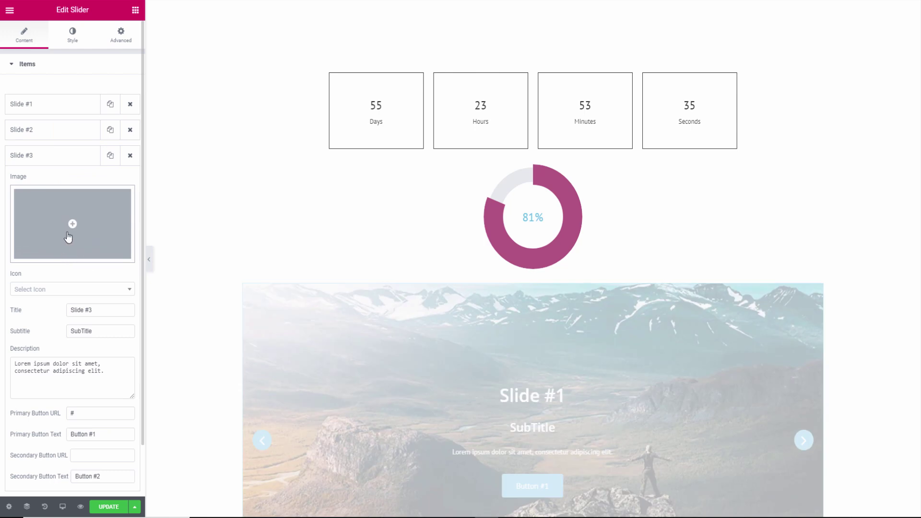
pyautogui.click(68, 237)
pyautogui.click(429, 119)
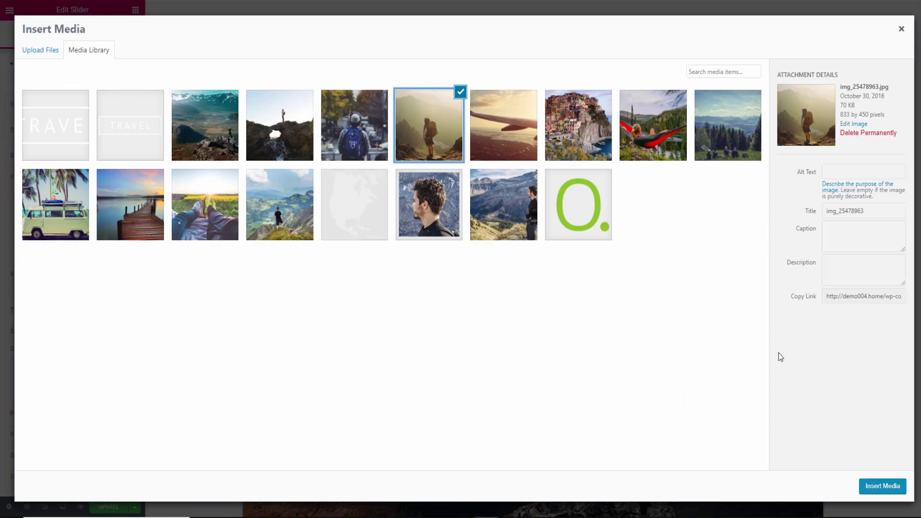
pyautogui.click(880, 486)
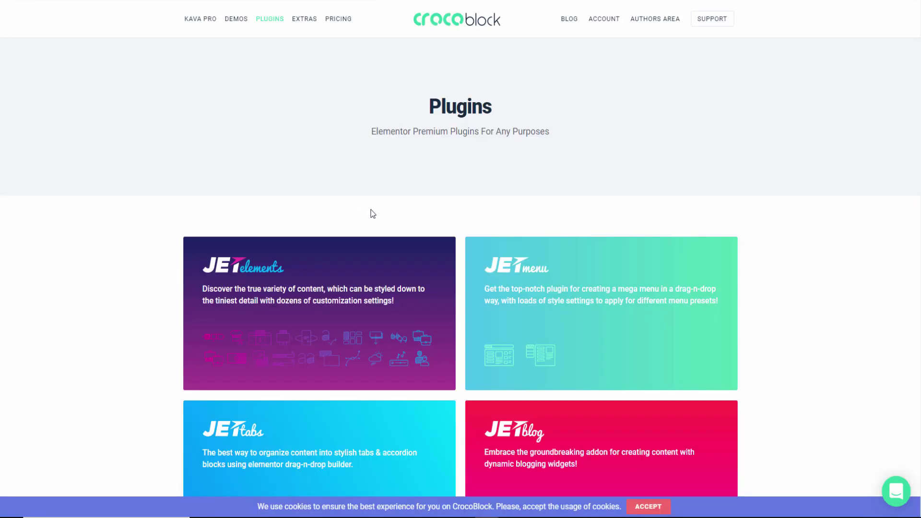
pyautogui.scroll(-2, 407, 187)
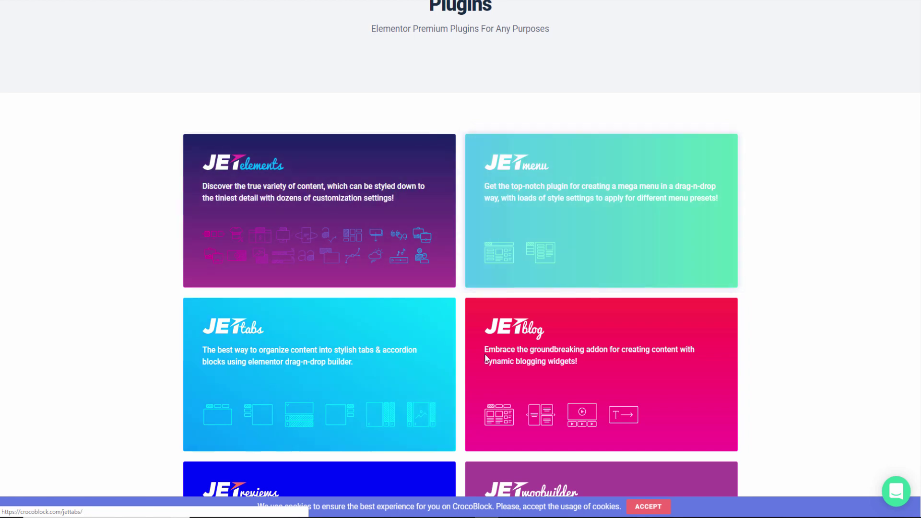
pyautogui.scroll(-2, 479, 230)
pyautogui.scroll(5, 384, 159)
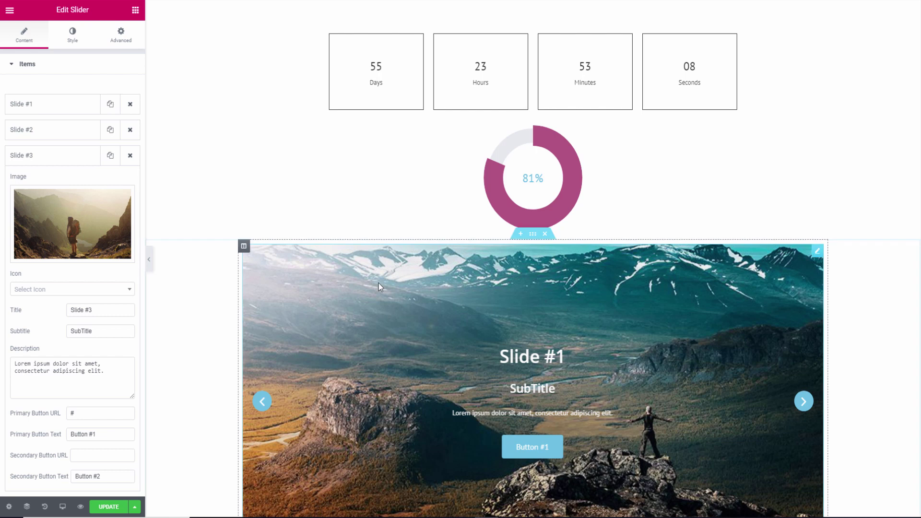
pyautogui.scroll(-4, 378, 283)
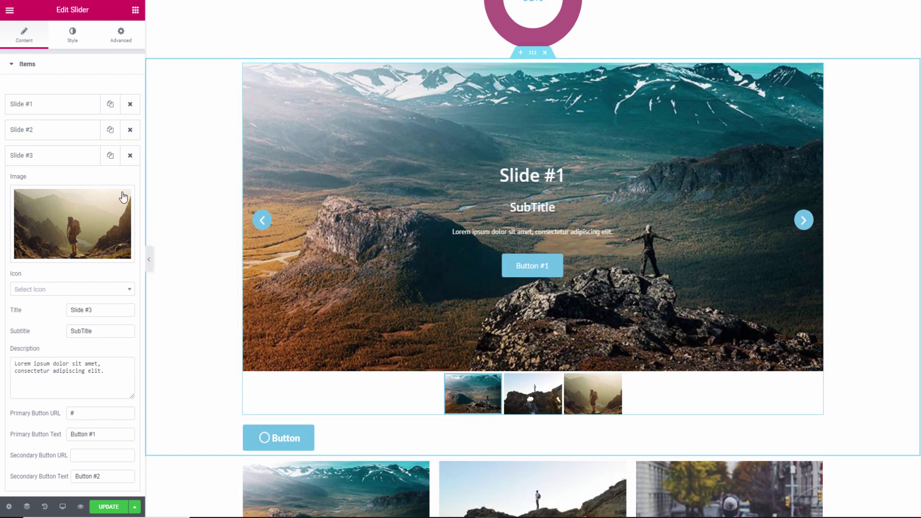
# Step: Preview the autoplaying slider with the panel hidden, then list the slider's Image Size options
pyautogui.click(37, 157)
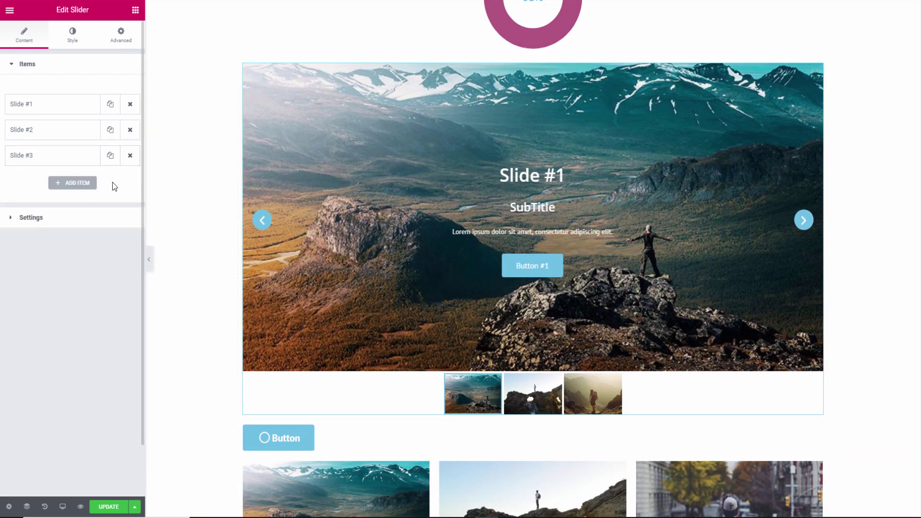
pyautogui.click(149, 263)
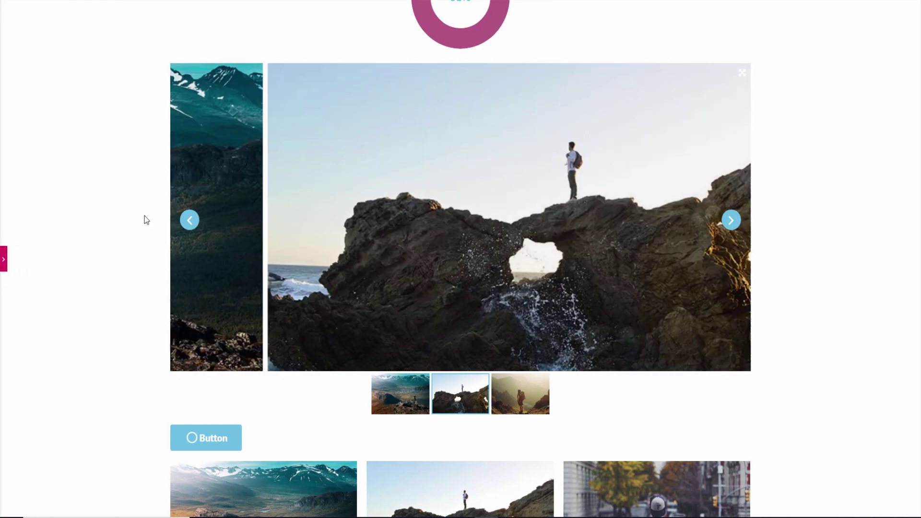
pyautogui.click(4, 254)
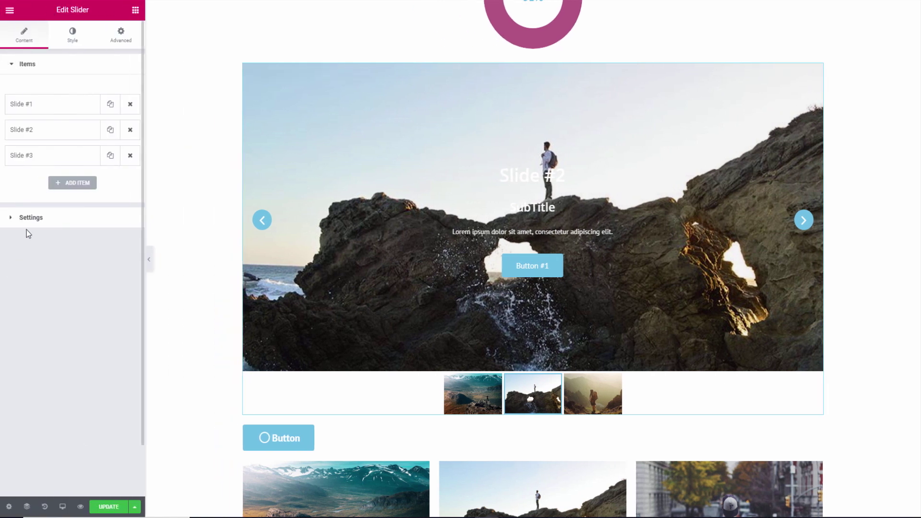
pyautogui.click(34, 219)
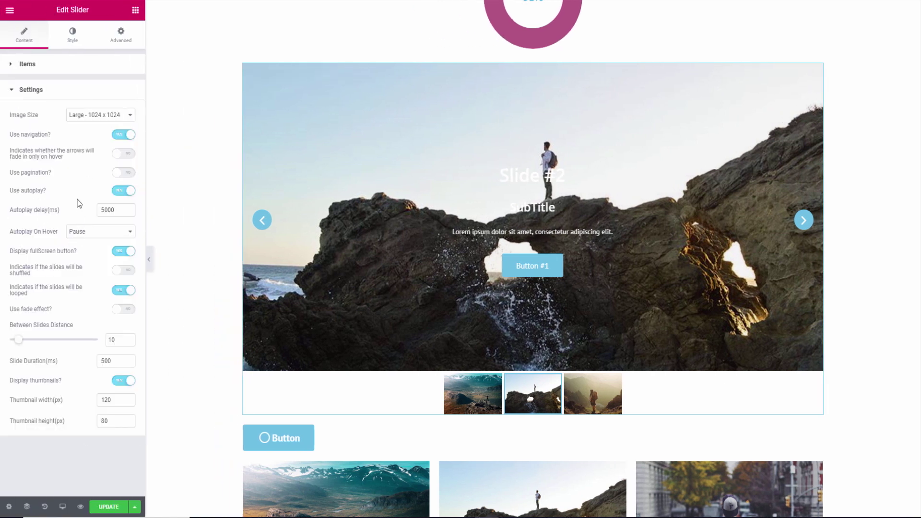
pyautogui.click(111, 119)
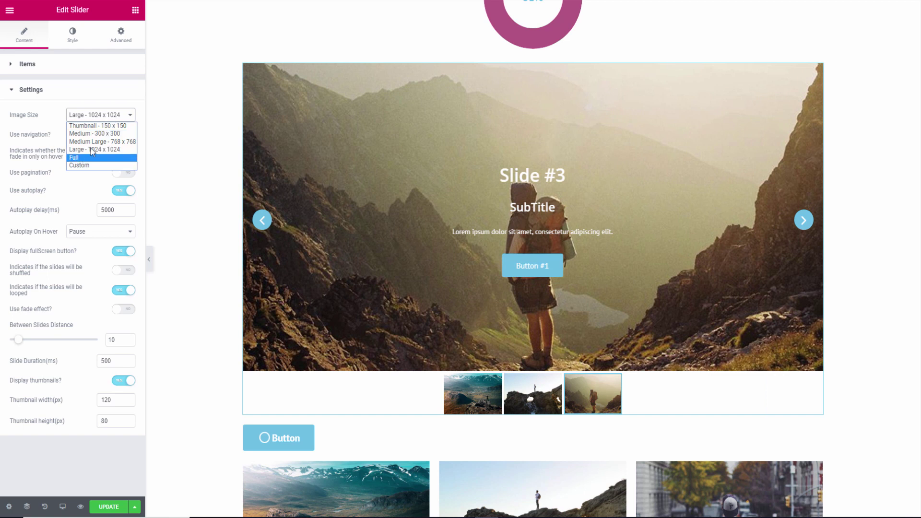
pyautogui.click(74, 37)
pyautogui.click(74, 36)
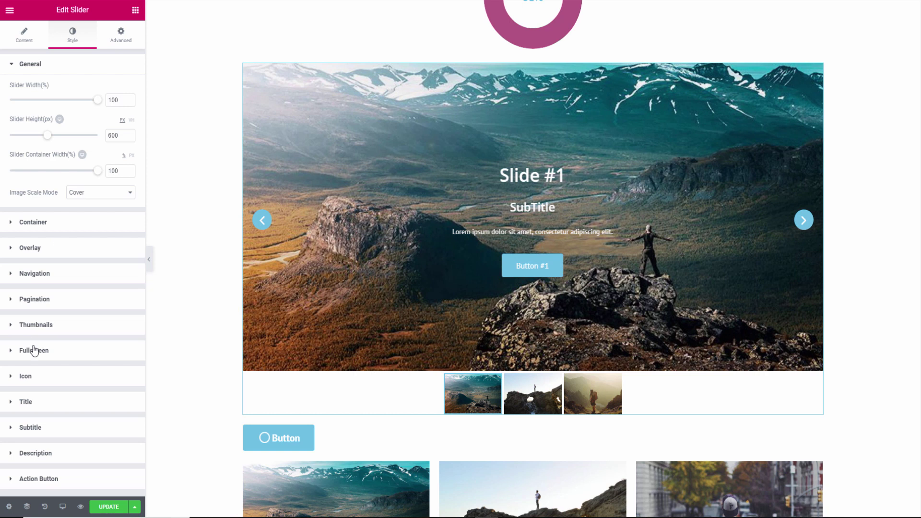
pyautogui.click(74, 361)
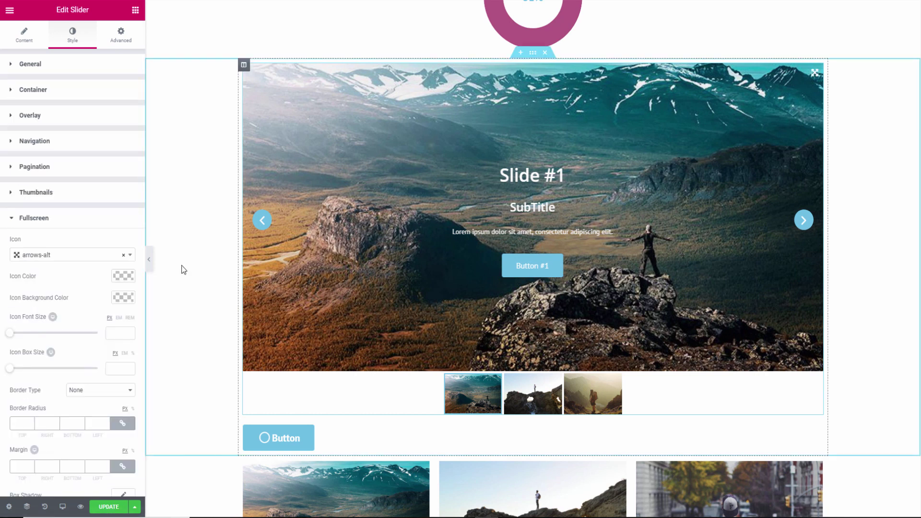
pyautogui.click(149, 261)
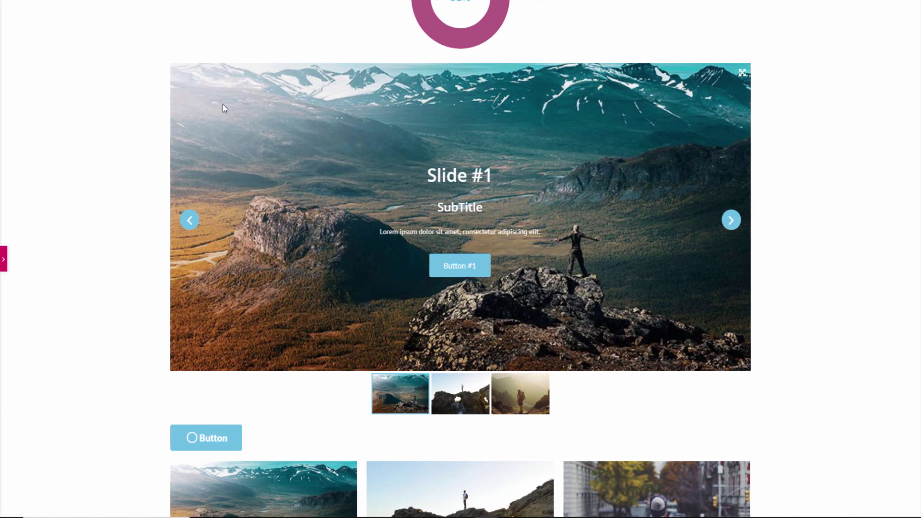
pyautogui.click(3, 258)
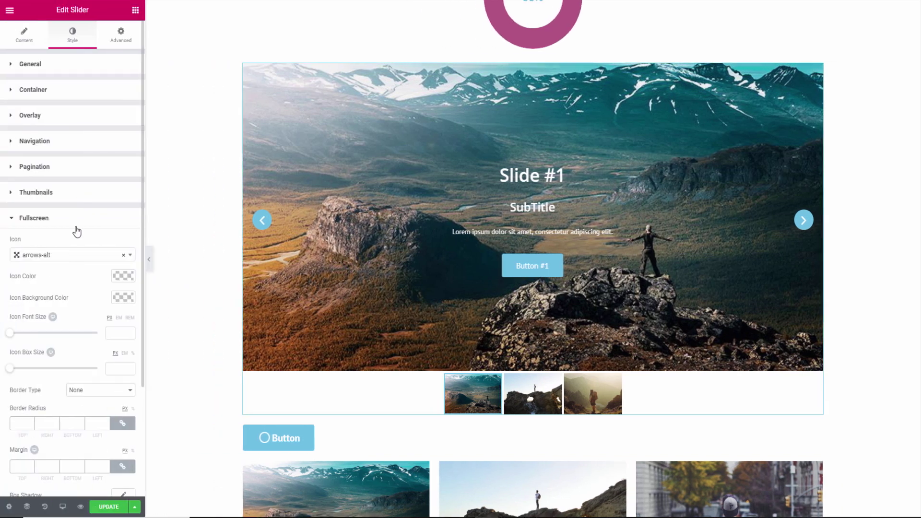
pyautogui.scroll(3, 77, 232)
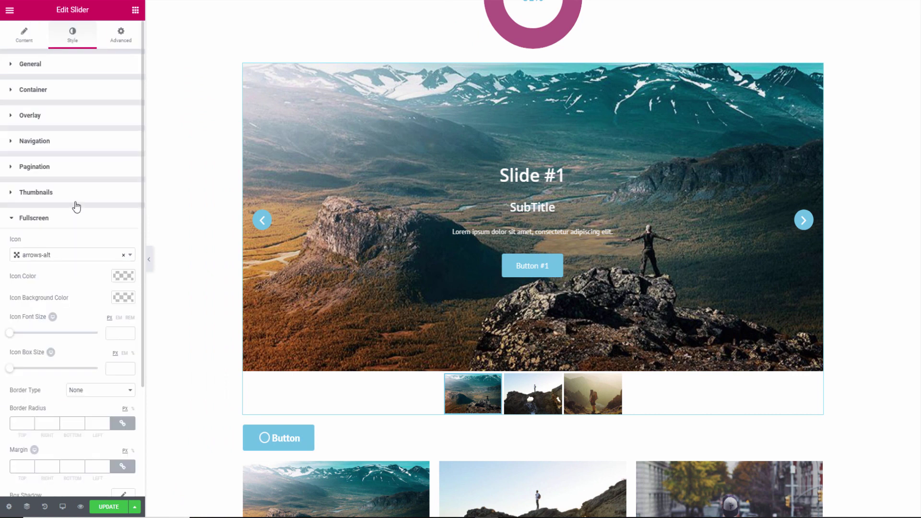
# Step: Add a Progress Bar widget below the slider, then pick it up to move it higher
pyautogui.click(135, 11)
pyautogui.scroll(-10, 54, 444)
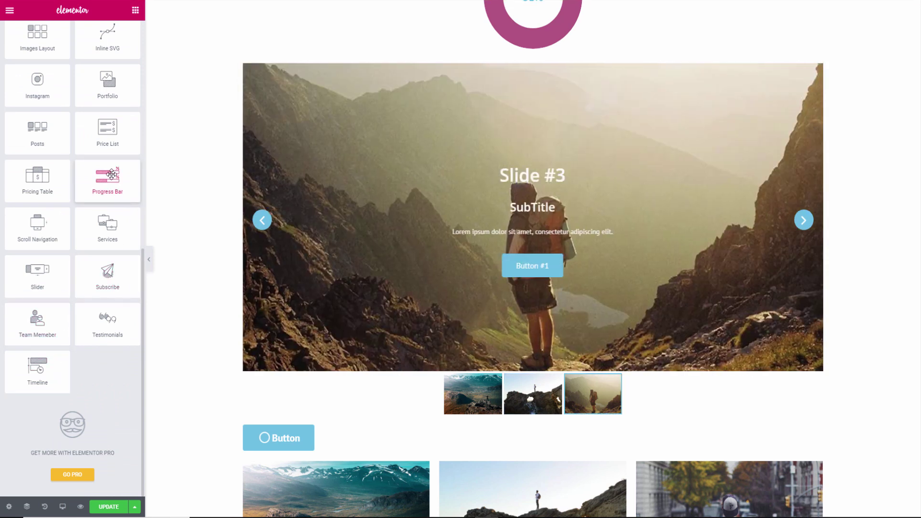
pyautogui.moveTo(117, 192); pyautogui.dragTo(533, 429)
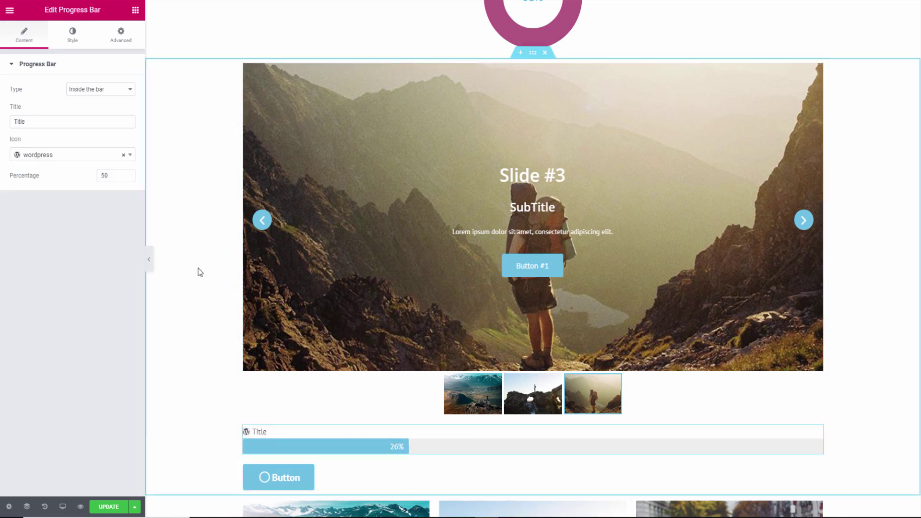
pyautogui.scroll(-1, 282, 319)
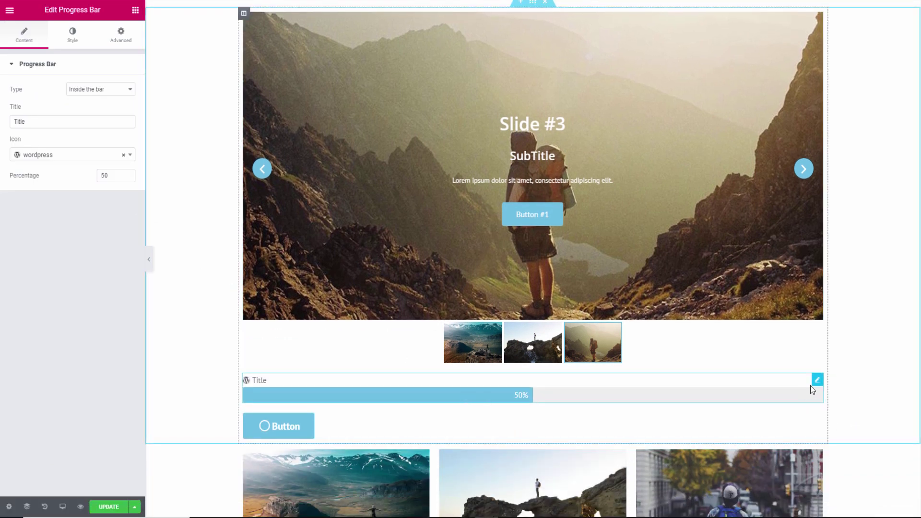
pyautogui.scroll(-6, 789, 379)
pyautogui.scroll(6, 752, 337)
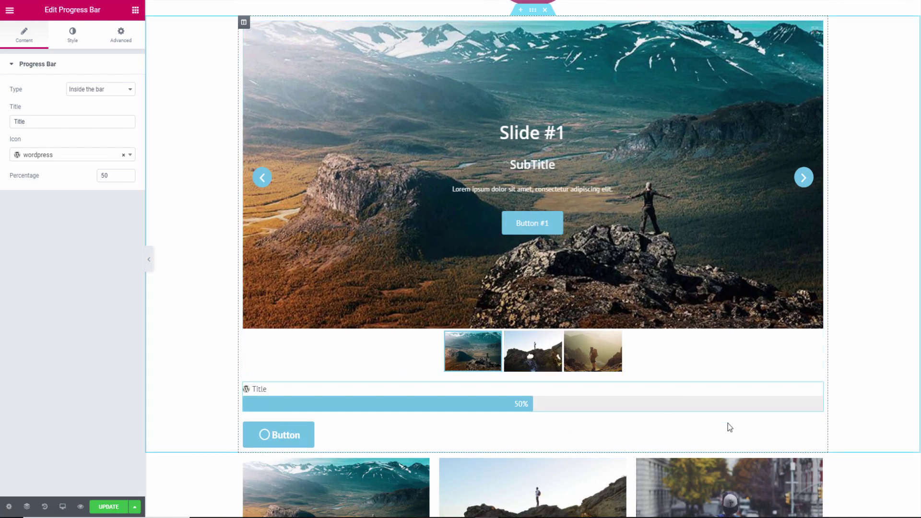
pyautogui.moveTo(816, 387); pyautogui.dragTo(749, 21)
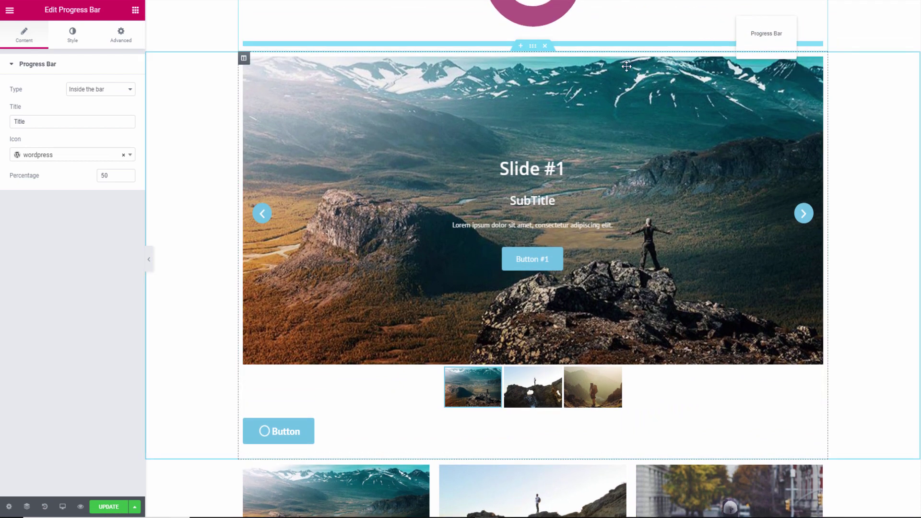
# Step: Drop the progress bar directly under the 81% ring and delete the image gallery section
pyautogui.moveTo(585, 68); pyautogui.dragTo(539, 49)
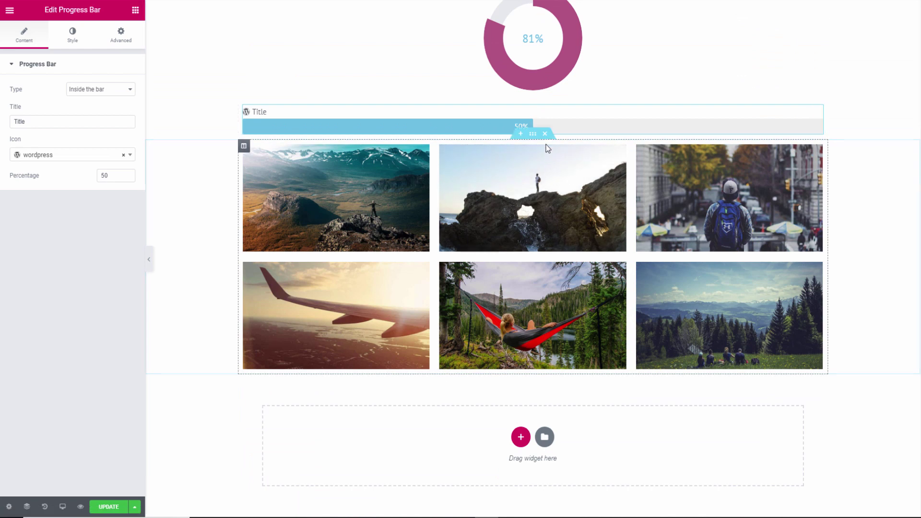
pyautogui.click(544, 133)
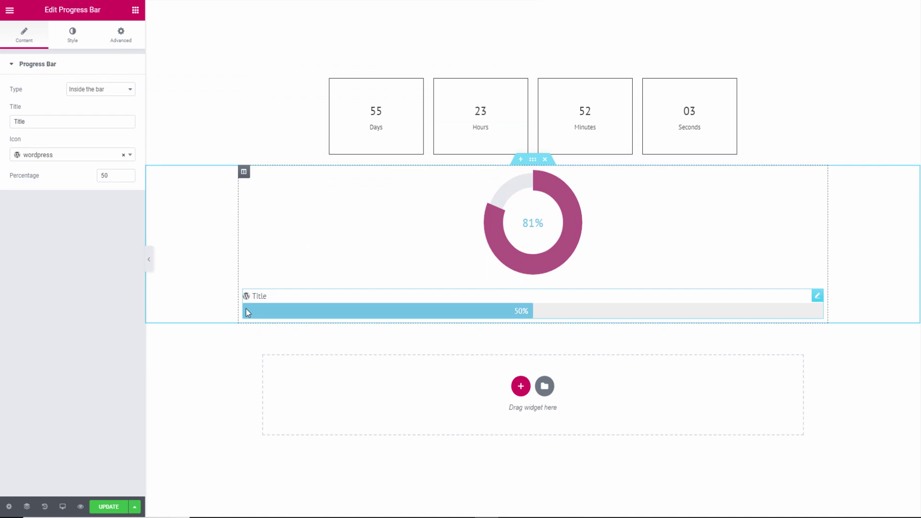
# Step: Clear the progress bar's icon and erase its Title text, then expand the Percent style section
pyautogui.click(88, 155)
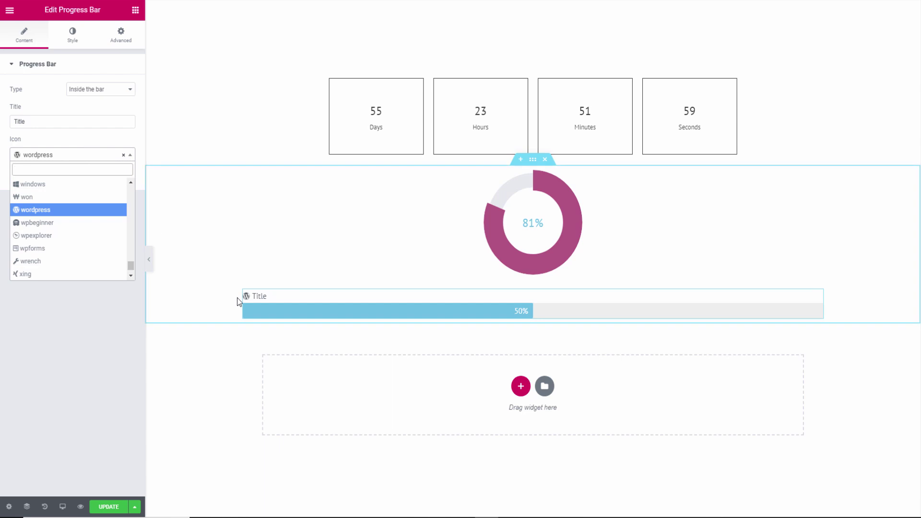
pyautogui.click(124, 156)
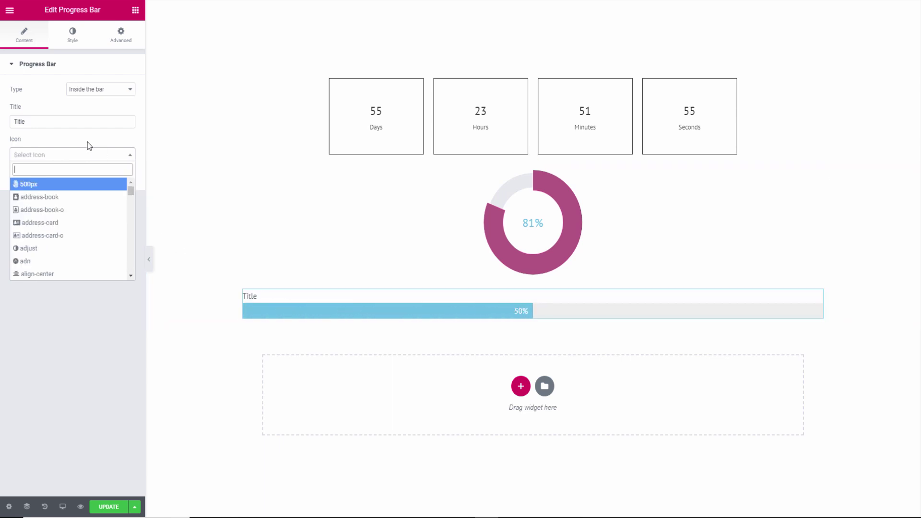
pyautogui.click(33, 126)
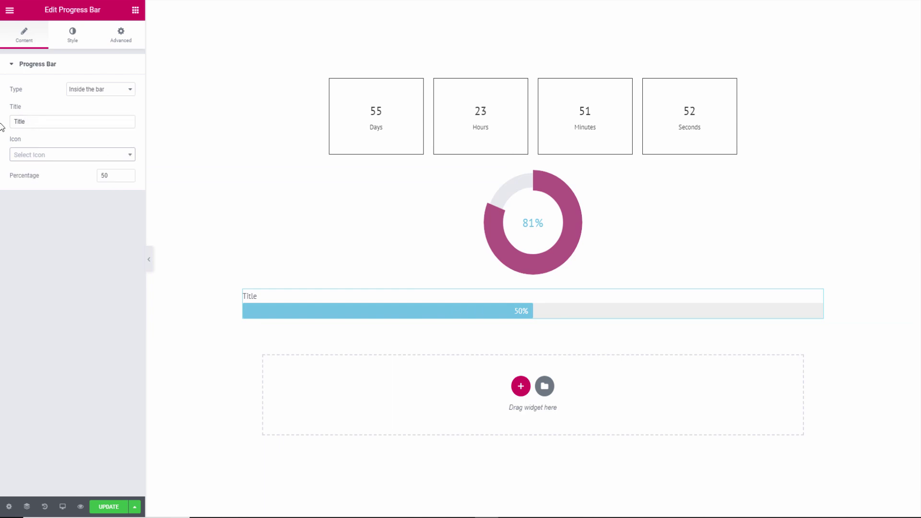
pyautogui.press('BackSpace')
pyautogui.press('BackSpace')
pyautogui.press('BackSpace')
pyautogui.press('BackSpace')
pyautogui.press('BackSpace')
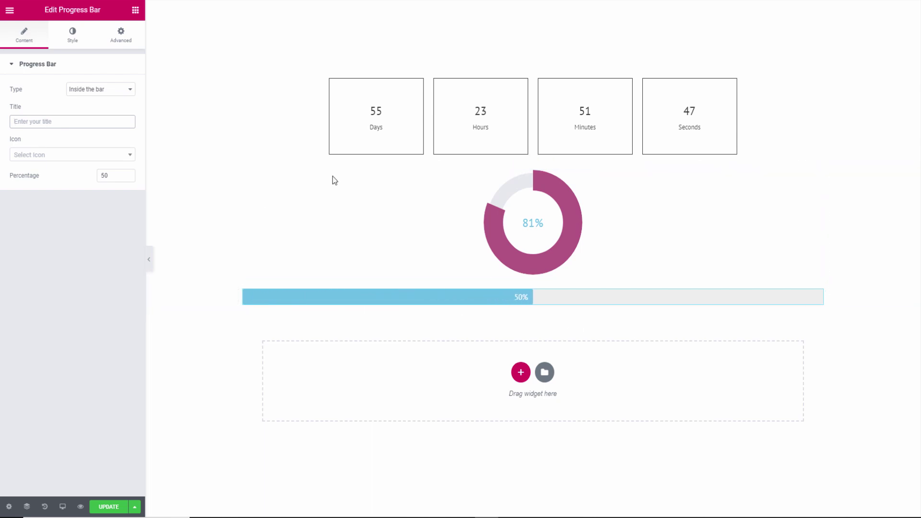
pyautogui.click(72, 41)
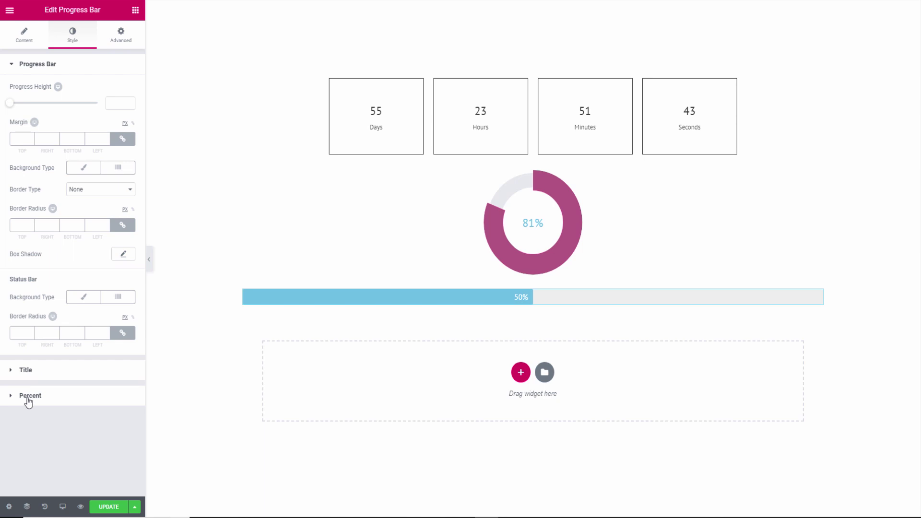
pyautogui.click(30, 396)
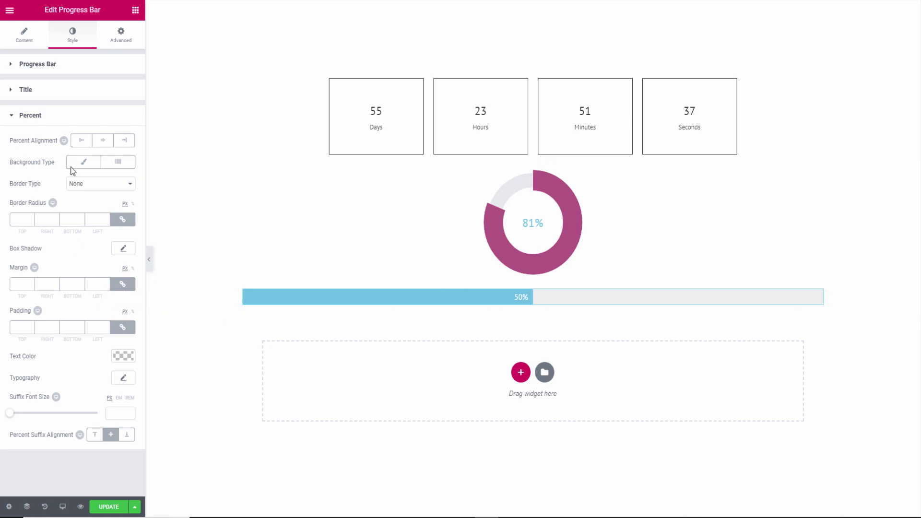
# Step: Change the progress bar's Percentage from 50 to 75
pyautogui.click(35, 67)
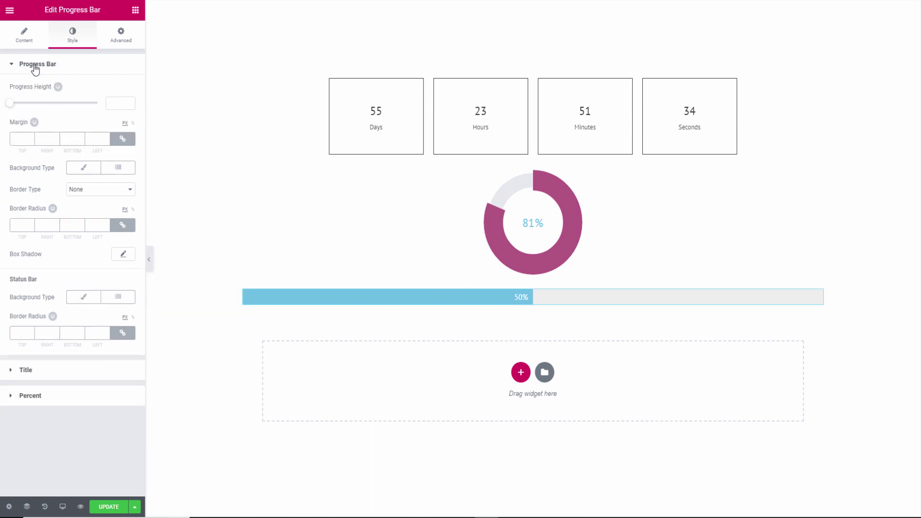
pyautogui.click(34, 47)
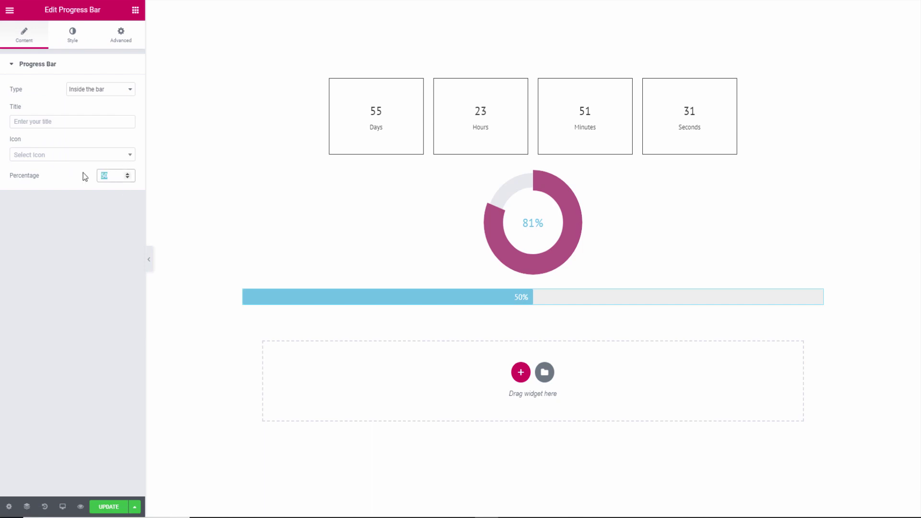
pyautogui.write('75')
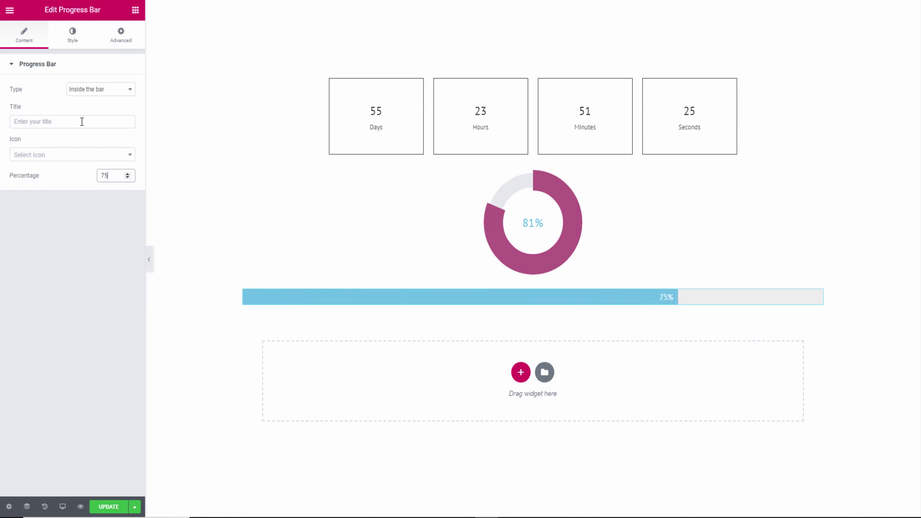
# Step: Set the progress bar's Motion Effects Entrance Animation to Fade In Up
pyautogui.click(127, 40)
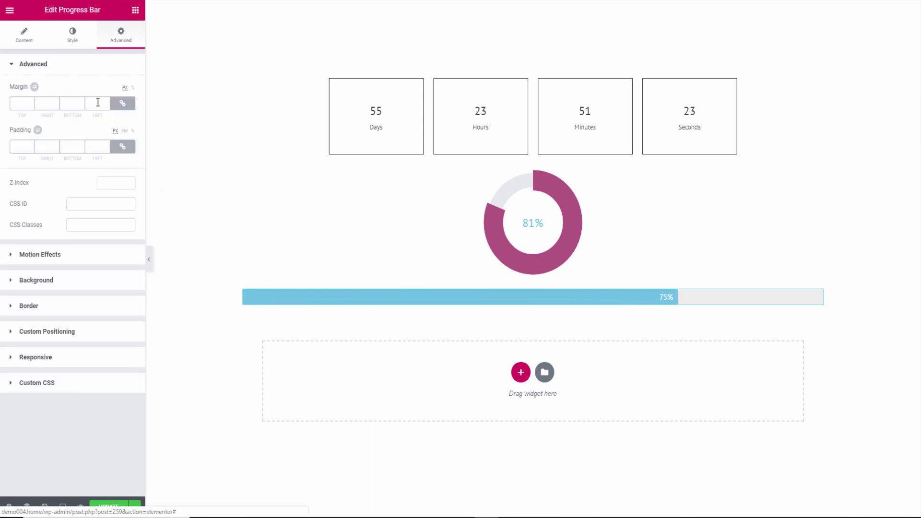
pyautogui.click(48, 259)
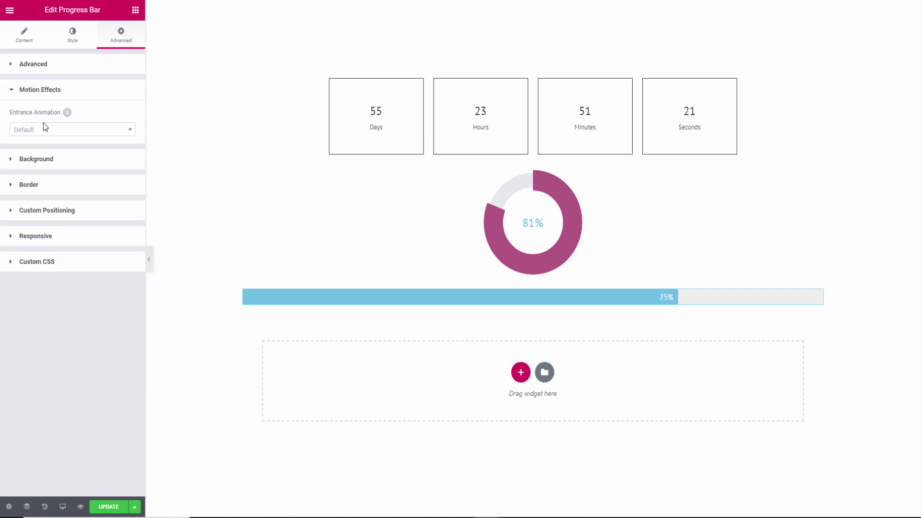
pyautogui.click(67, 130)
pyautogui.click(66, 184)
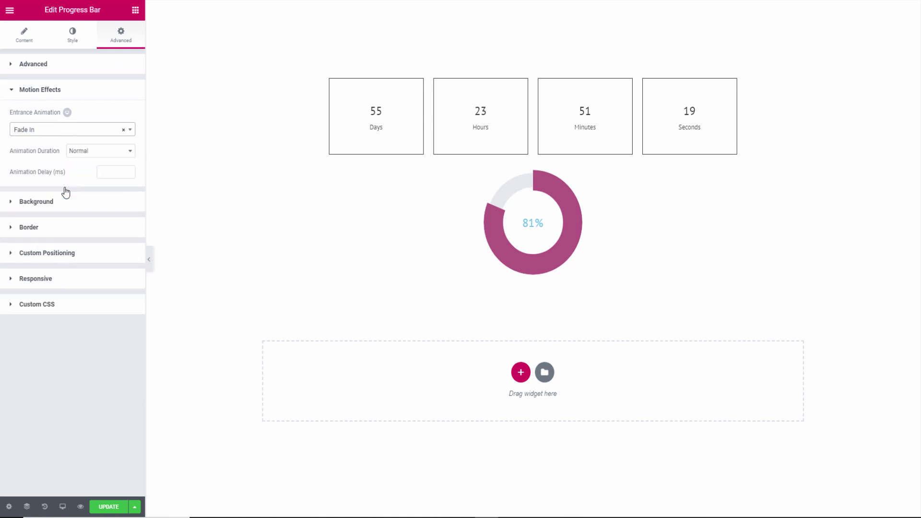
pyautogui.click(72, 130)
pyautogui.click(53, 240)
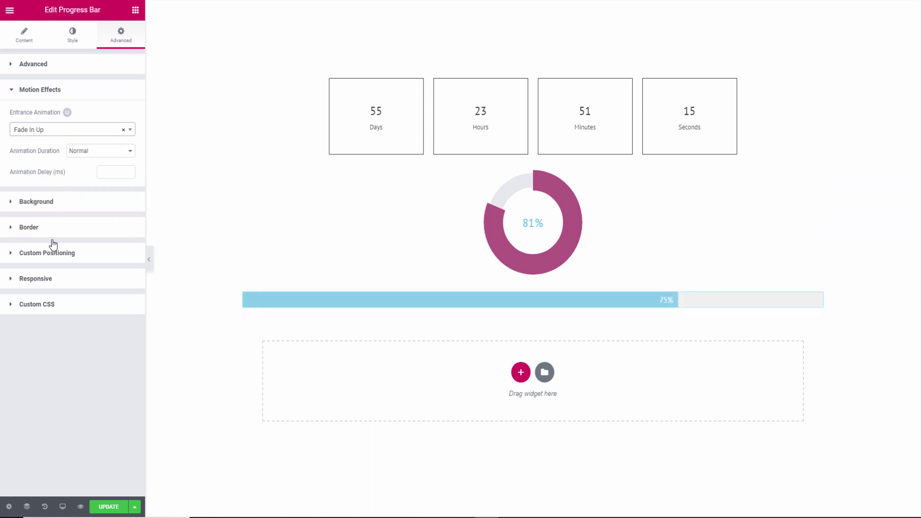
pyautogui.click(55, 134)
pyautogui.scroll(-10, 63, 185)
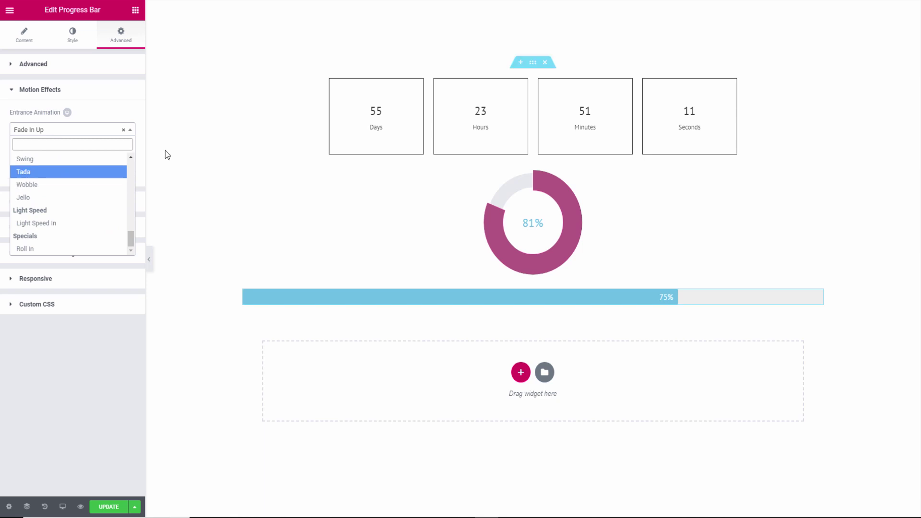
pyautogui.click(96, 333)
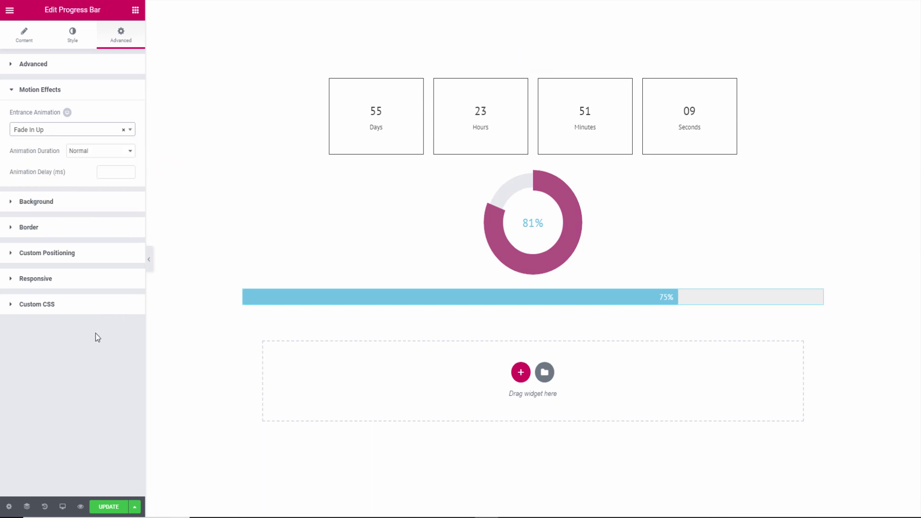
pyautogui.click(34, 68)
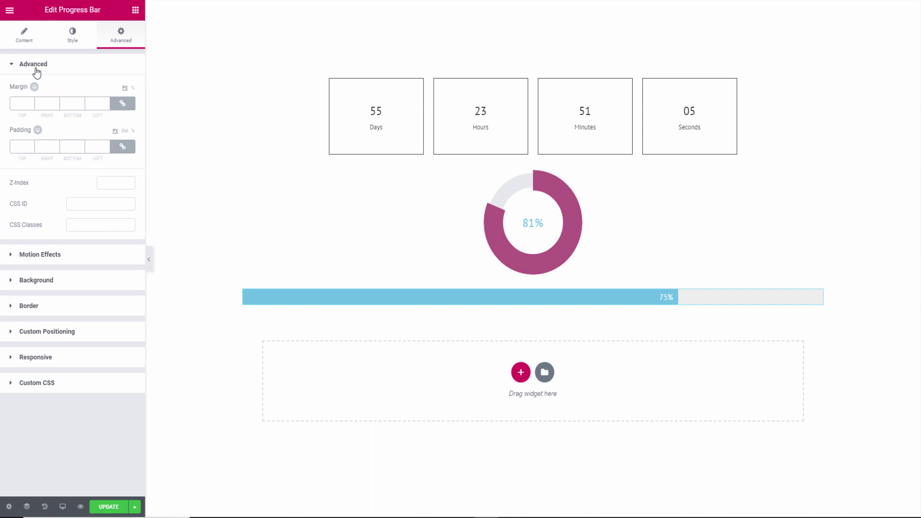
# Step: Make the progress bar taller and reset its Box Shadow to remove the shadow
pyautogui.click(77, 36)
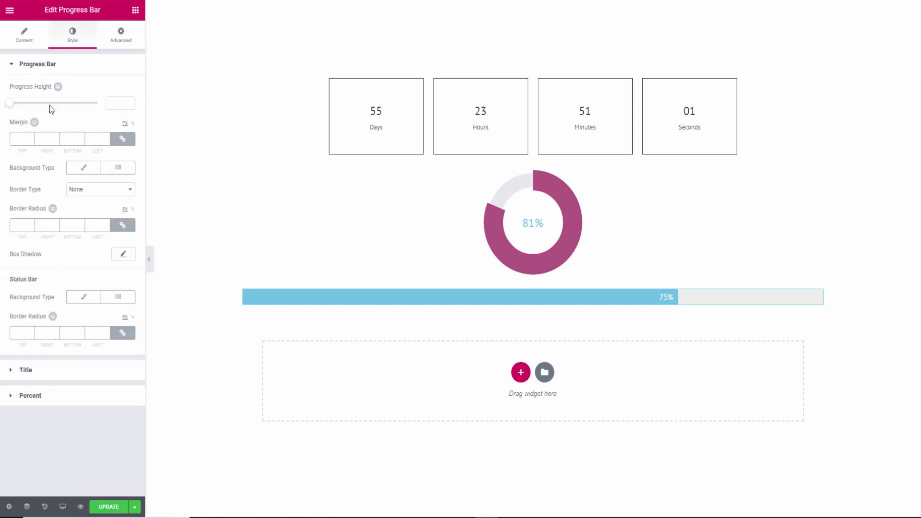
pyautogui.moveTo(11, 103)
pyautogui.mouseDown()
pyautogui.moveTo(32, 103)
pyautogui.moveTo(16, 115)
pyautogui.mouseUp()
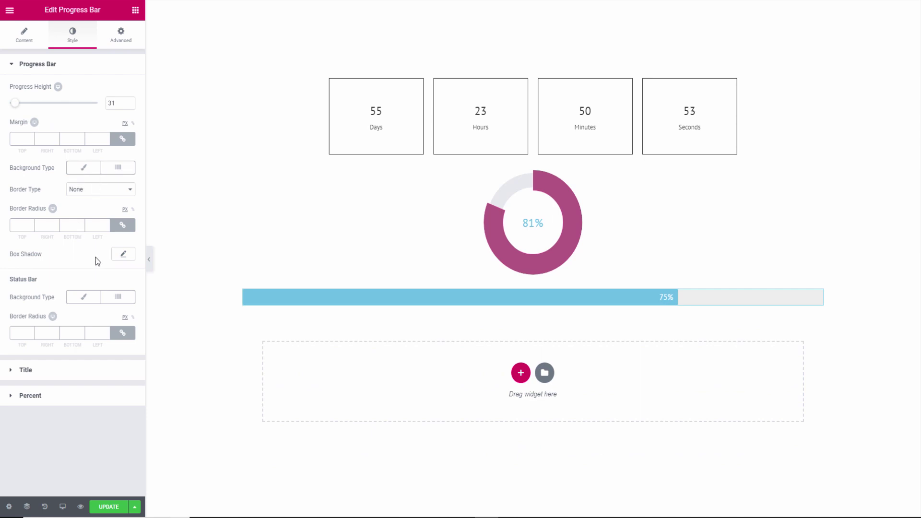
pyautogui.click(125, 257)
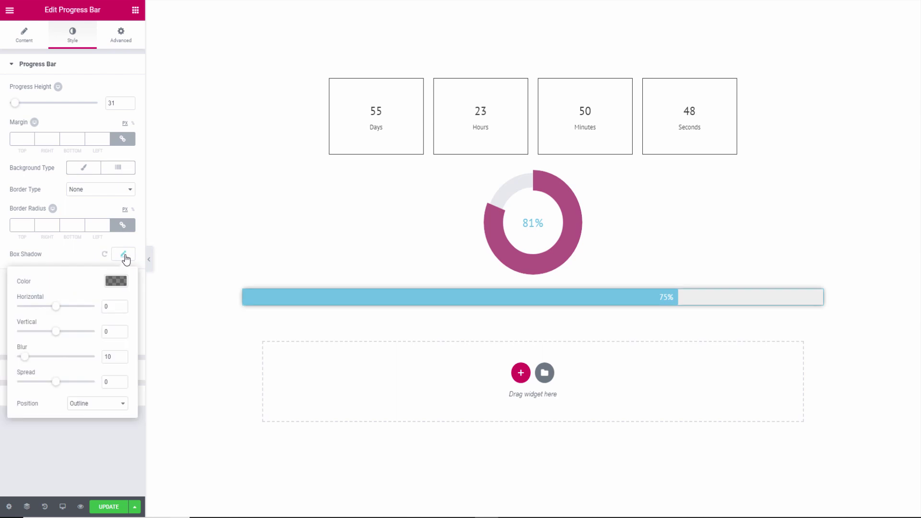
pyautogui.click(125, 257)
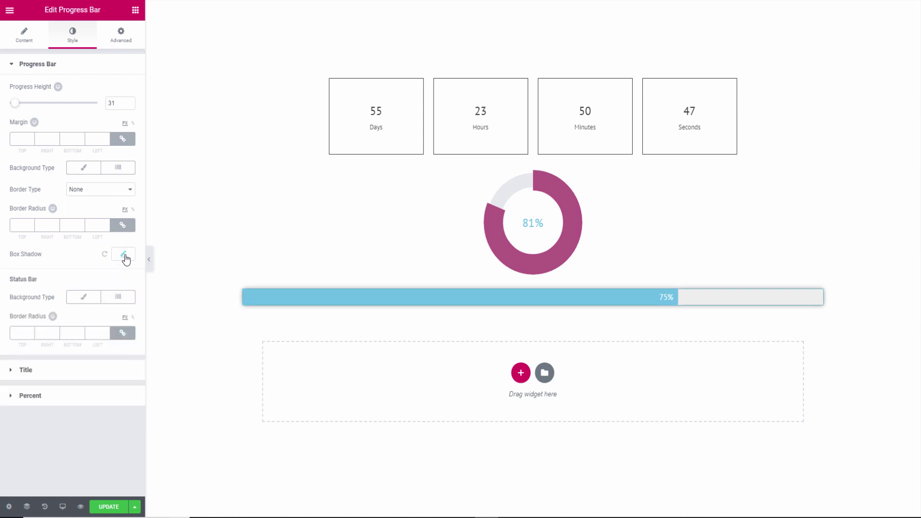
pyautogui.click(105, 255)
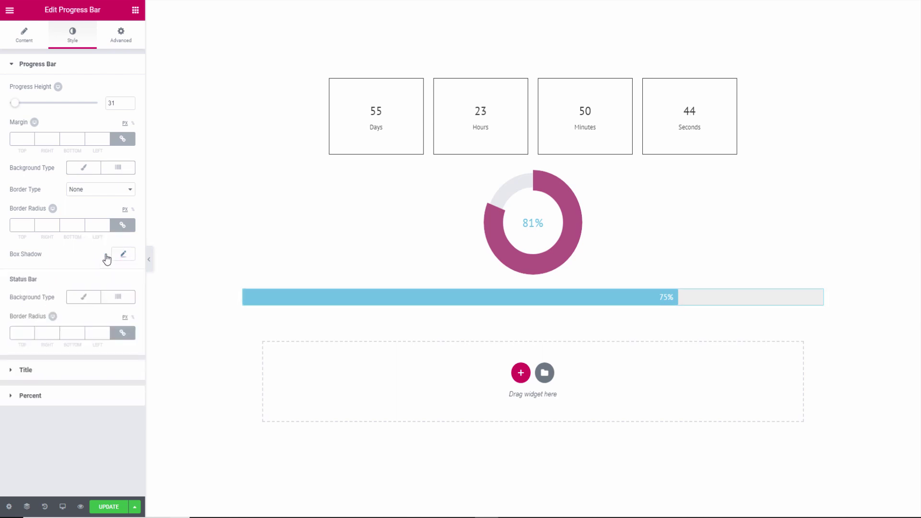
# Step: Expand and collapse the Title style section, then show the Percent style settings
pyautogui.click(27, 372)
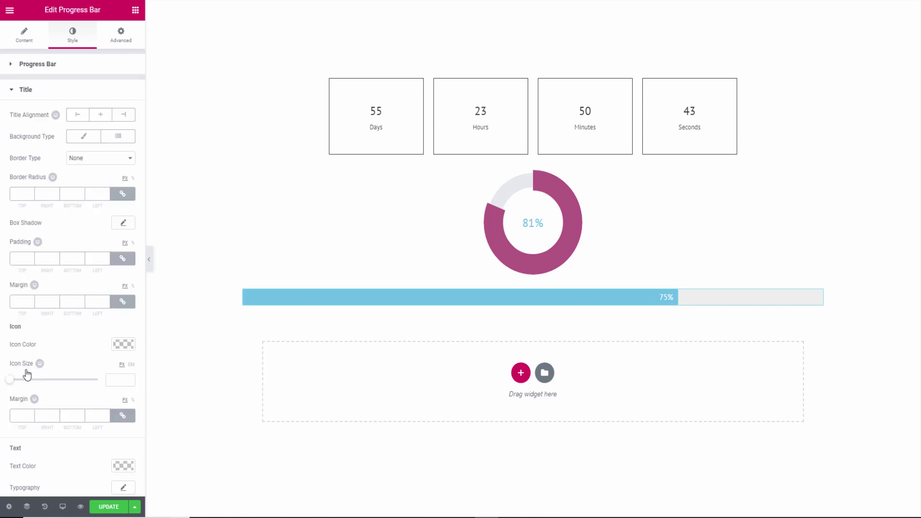
pyautogui.click(11, 93)
pyautogui.click(11, 118)
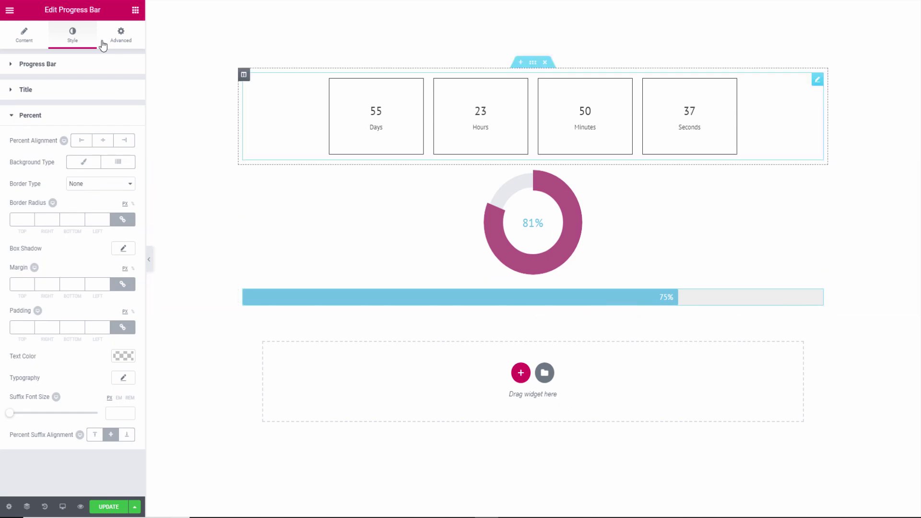
pyautogui.click(15, 118)
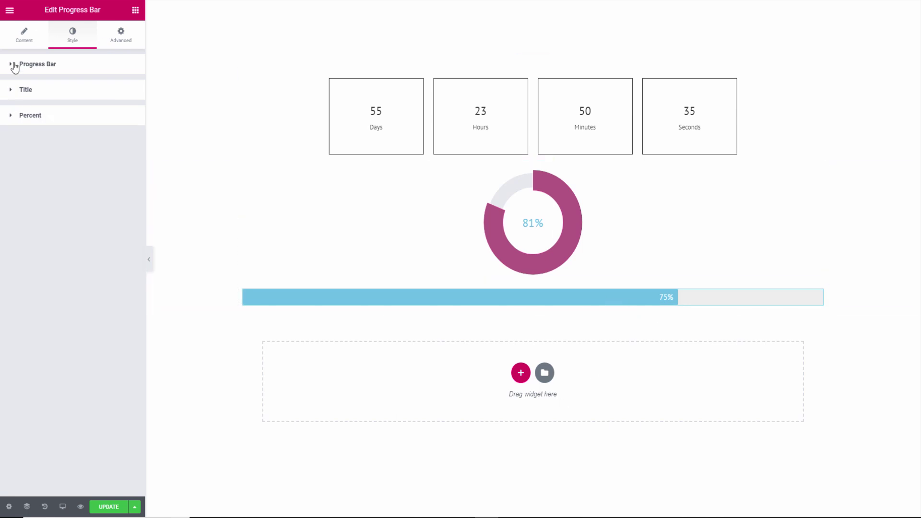
pyautogui.click(12, 65)
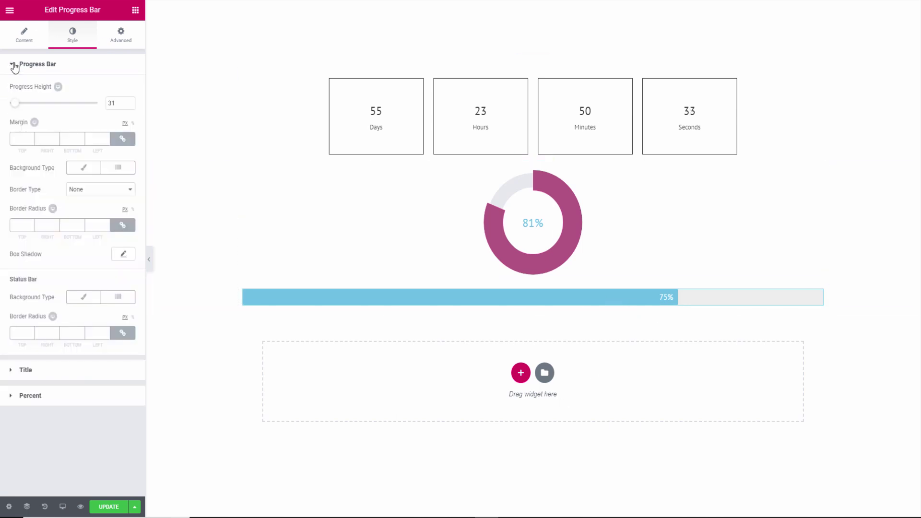
pyautogui.click(86, 171)
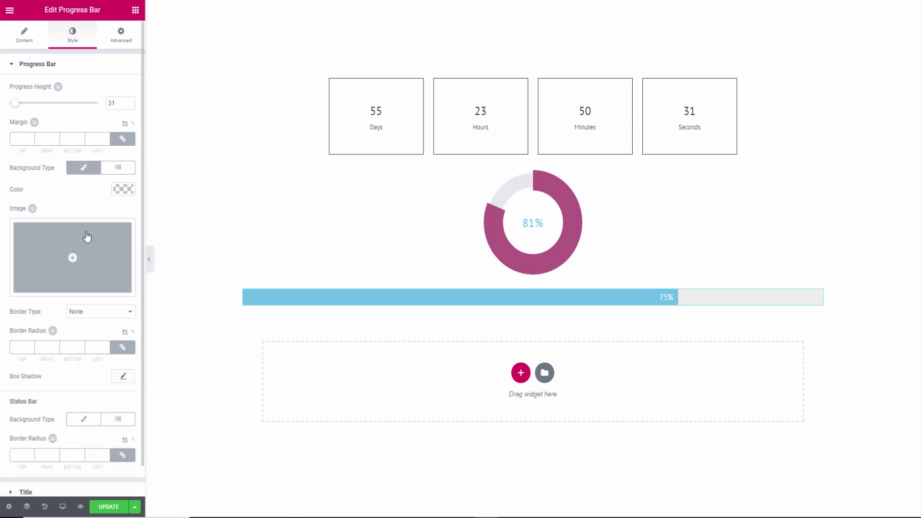
pyautogui.click(123, 189)
pyautogui.moveTo(102, 226); pyautogui.dragTo(53, 236)
pyautogui.click(76, 311)
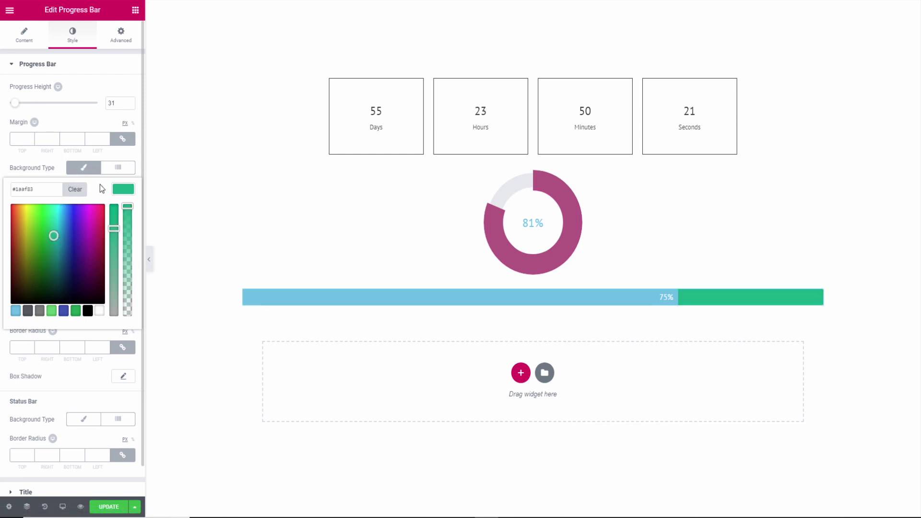
pyautogui.click(84, 192)
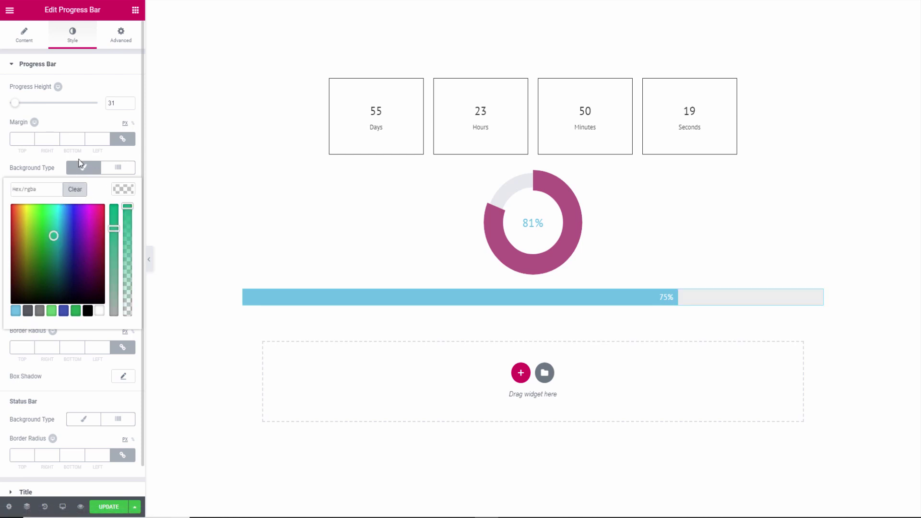
pyautogui.click(82, 168)
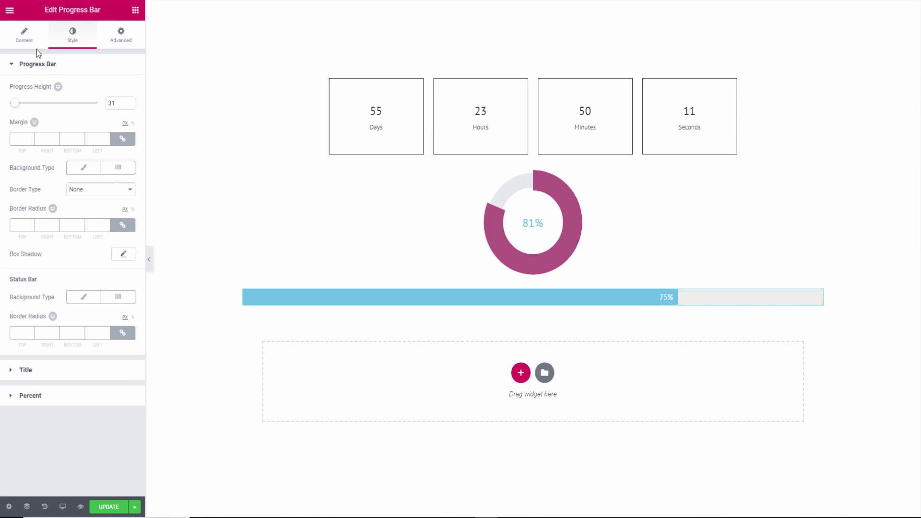
pyautogui.click(80, 298)
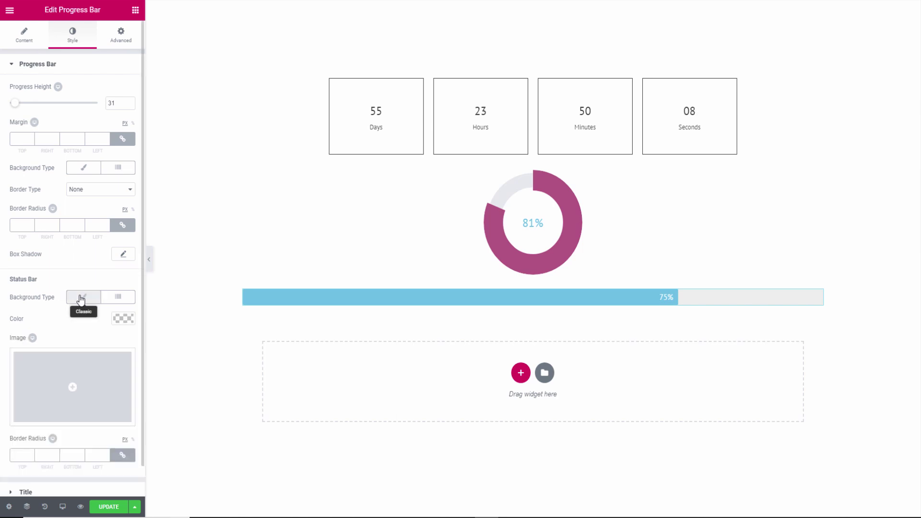
pyautogui.click(124, 319)
pyautogui.moveTo(90, 397)
pyautogui.mouseDown()
pyautogui.moveTo(55, 332)
pyautogui.moveTo(41, 369)
pyautogui.moveTo(80, 352)
pyautogui.mouseUp()
pyautogui.moveTo(114, 377); pyautogui.dragTo(113, 335)
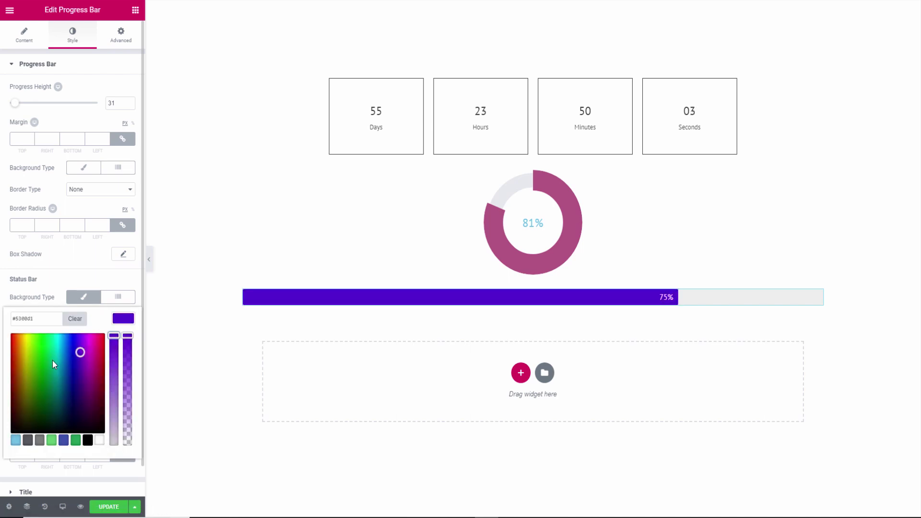
pyautogui.moveTo(42, 376)
pyautogui.mouseDown()
pyautogui.moveTo(16, 376)
pyautogui.moveTo(49, 386)
pyautogui.moveTo(12, 334)
pyautogui.mouseUp()
pyautogui.click(75, 318)
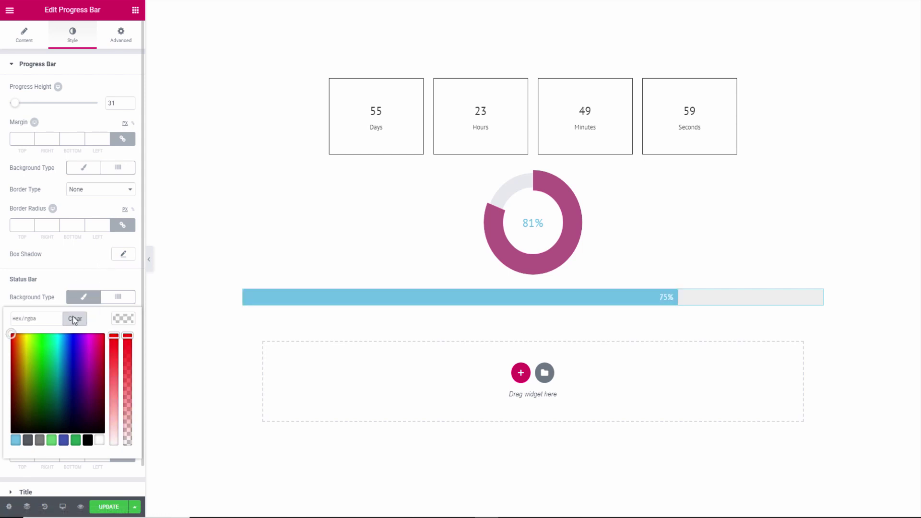
pyautogui.click(79, 287)
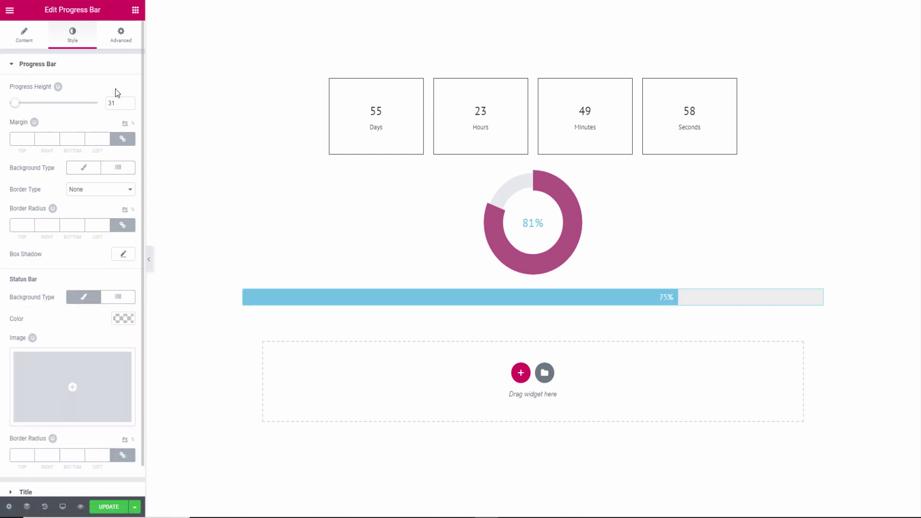
# Step: Browse through the list of available Elementor widgets
pyautogui.click(136, 10)
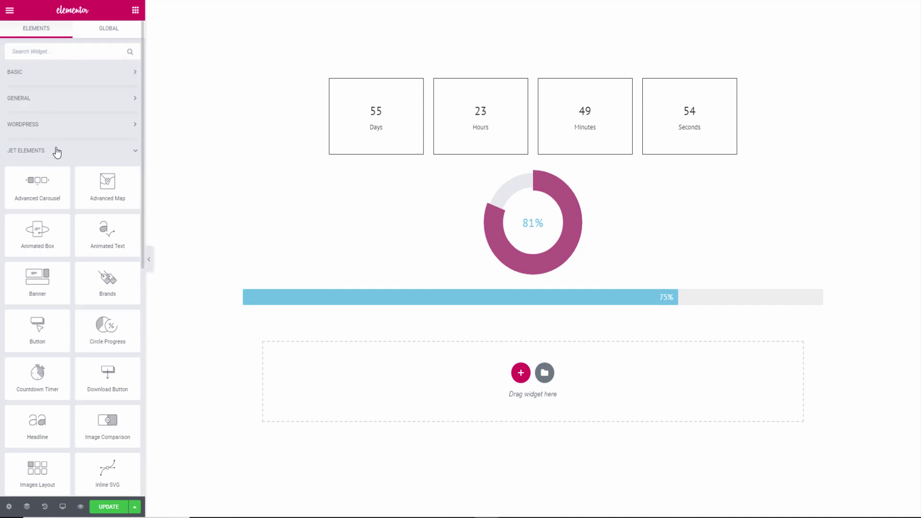
pyautogui.scroll(-5, 57, 152)
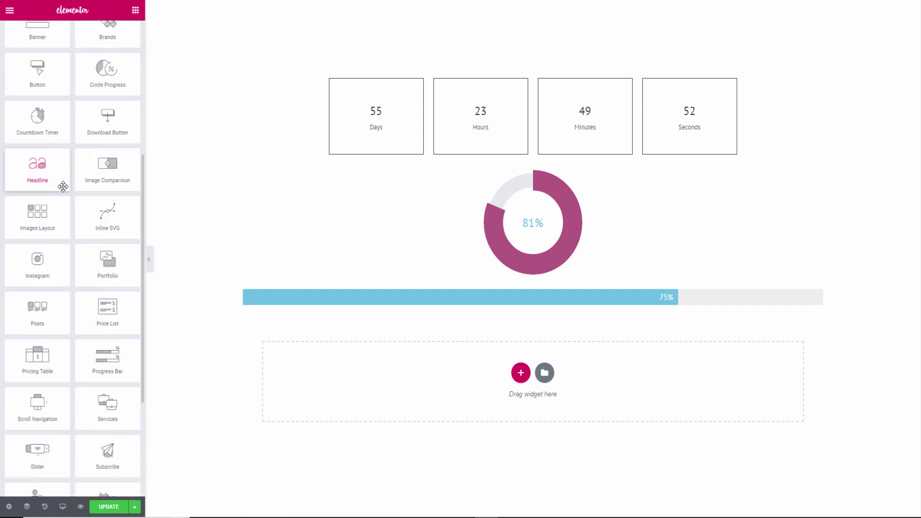
pyautogui.scroll(-2, 65, 198)
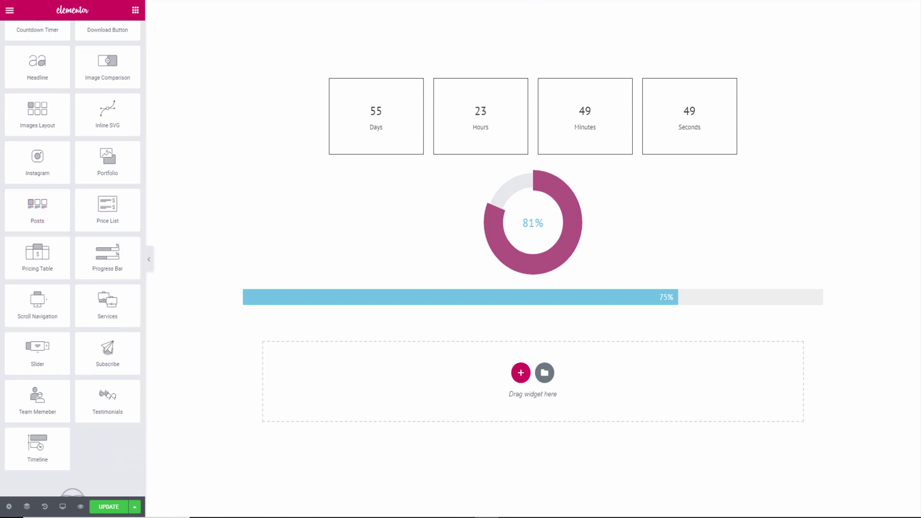
# Step: Exit the builder to the WordPress dashboard and confirm leaving
pyautogui.click(10, 10)
pyautogui.click(48, 280)
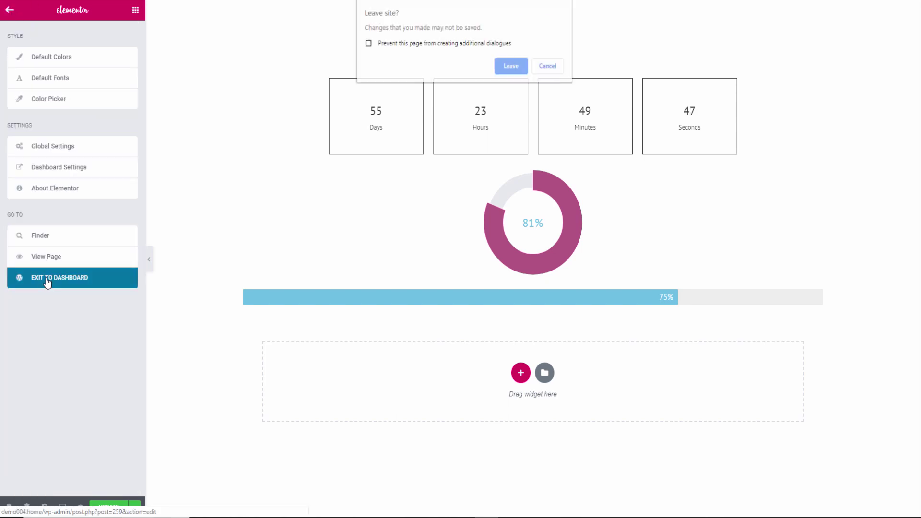
pyautogui.click(511, 67)
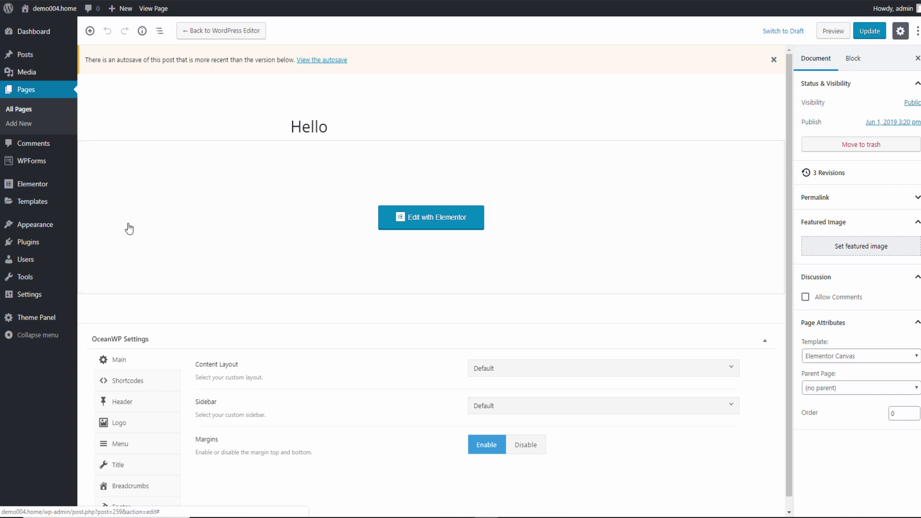
# Step: From Installed Plugins, choose Add New, then Upload Plugin, and browse for a plugin zip file
pyautogui.moveTo(33, 242)
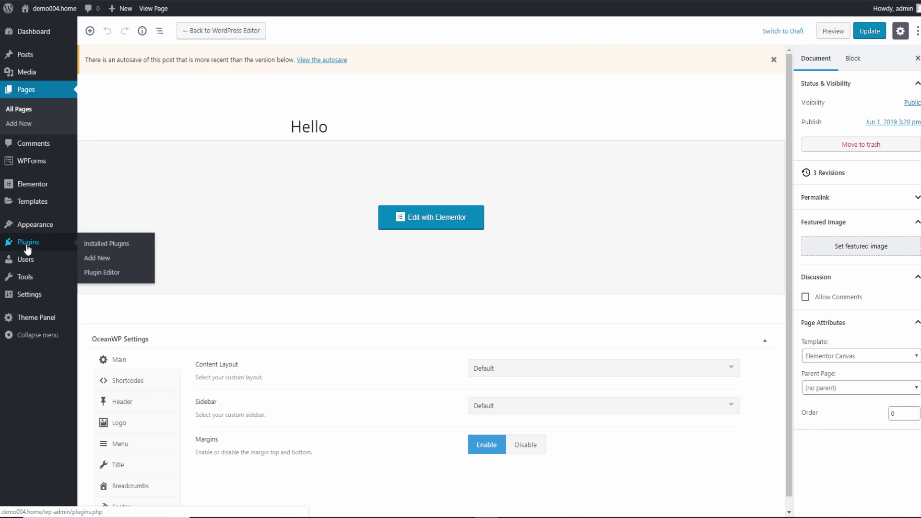
pyautogui.click(105, 246)
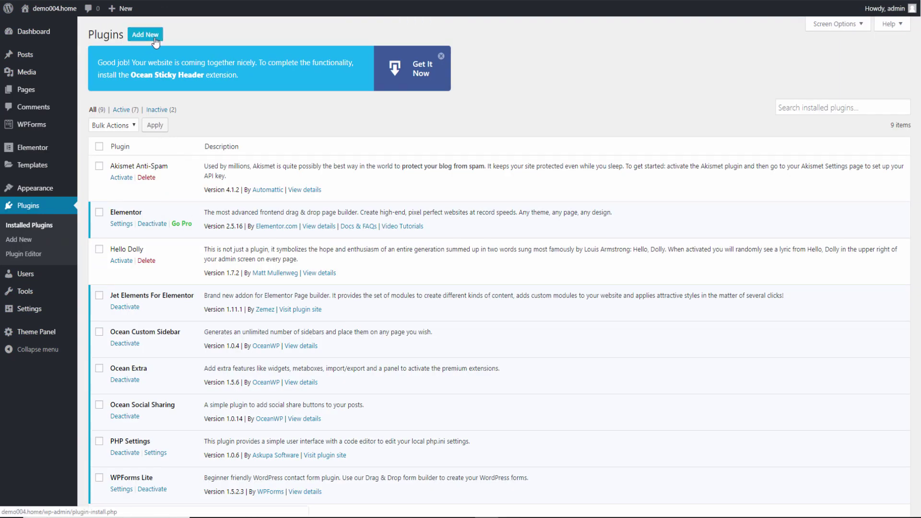
pyautogui.click(155, 41)
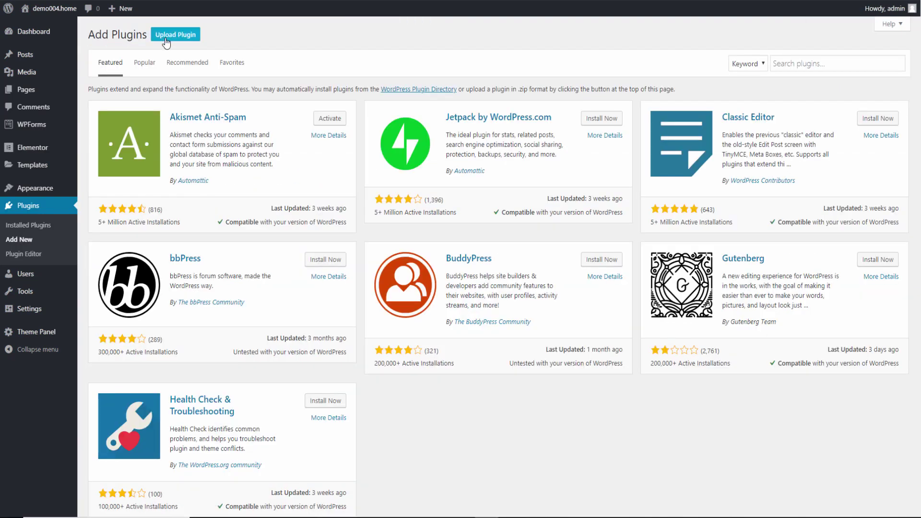
pyautogui.click(166, 43)
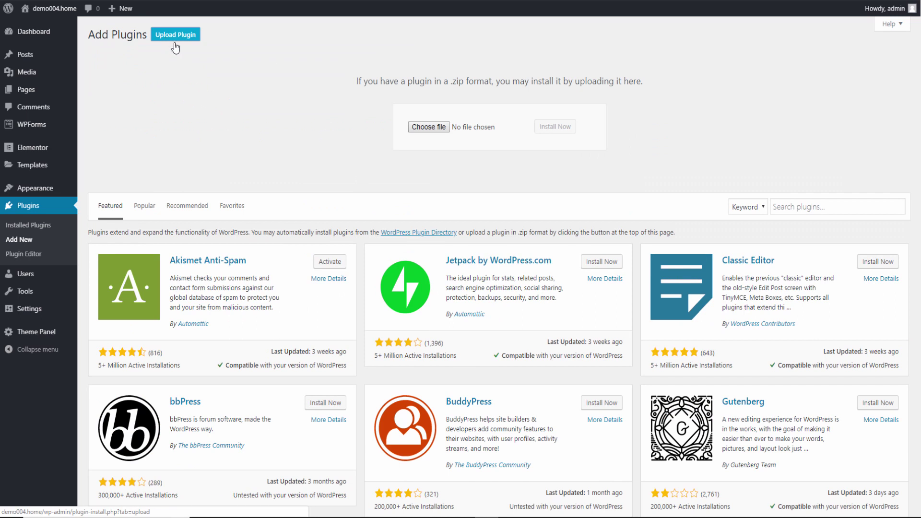
pyautogui.click(434, 130)
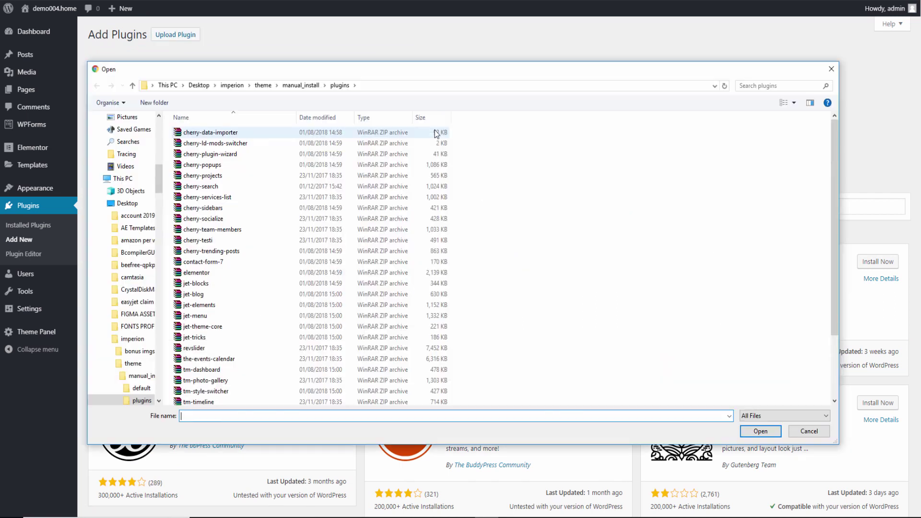